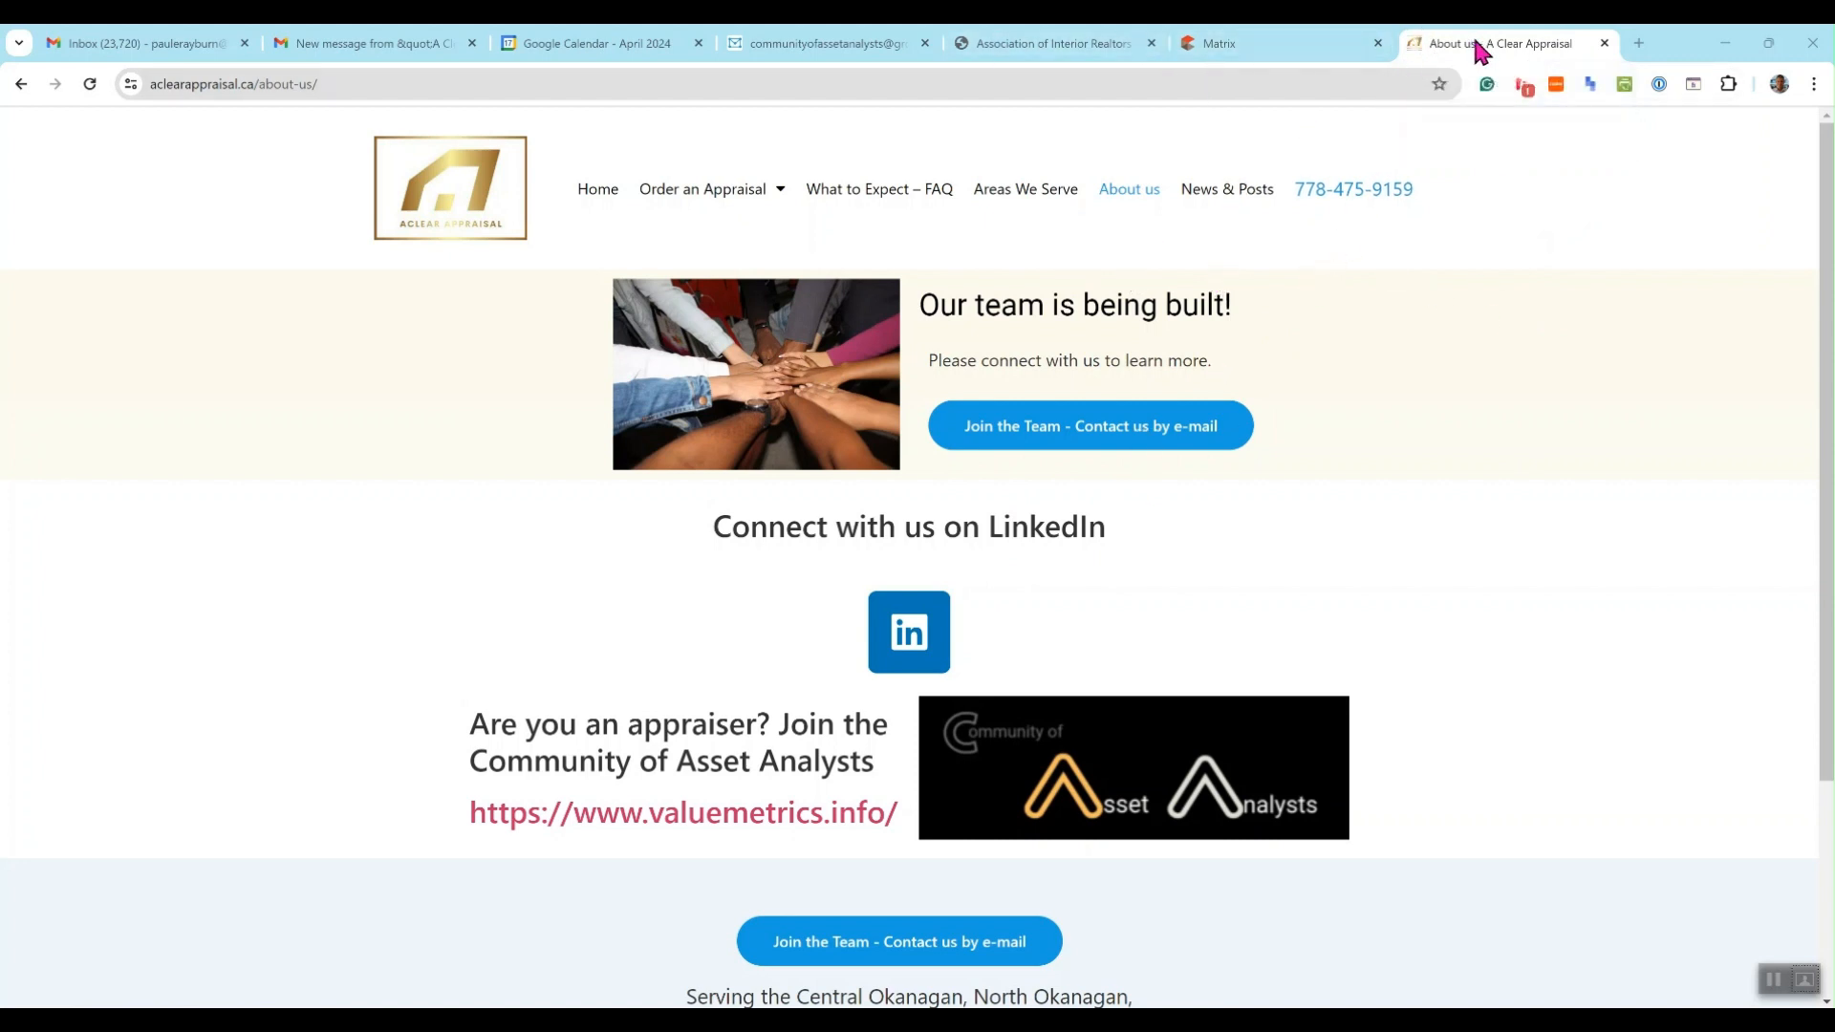
- Switch to RStudio to view the app.R script and console output of the running Shiny app
{"action": "key", "text": "alt+Tab"}
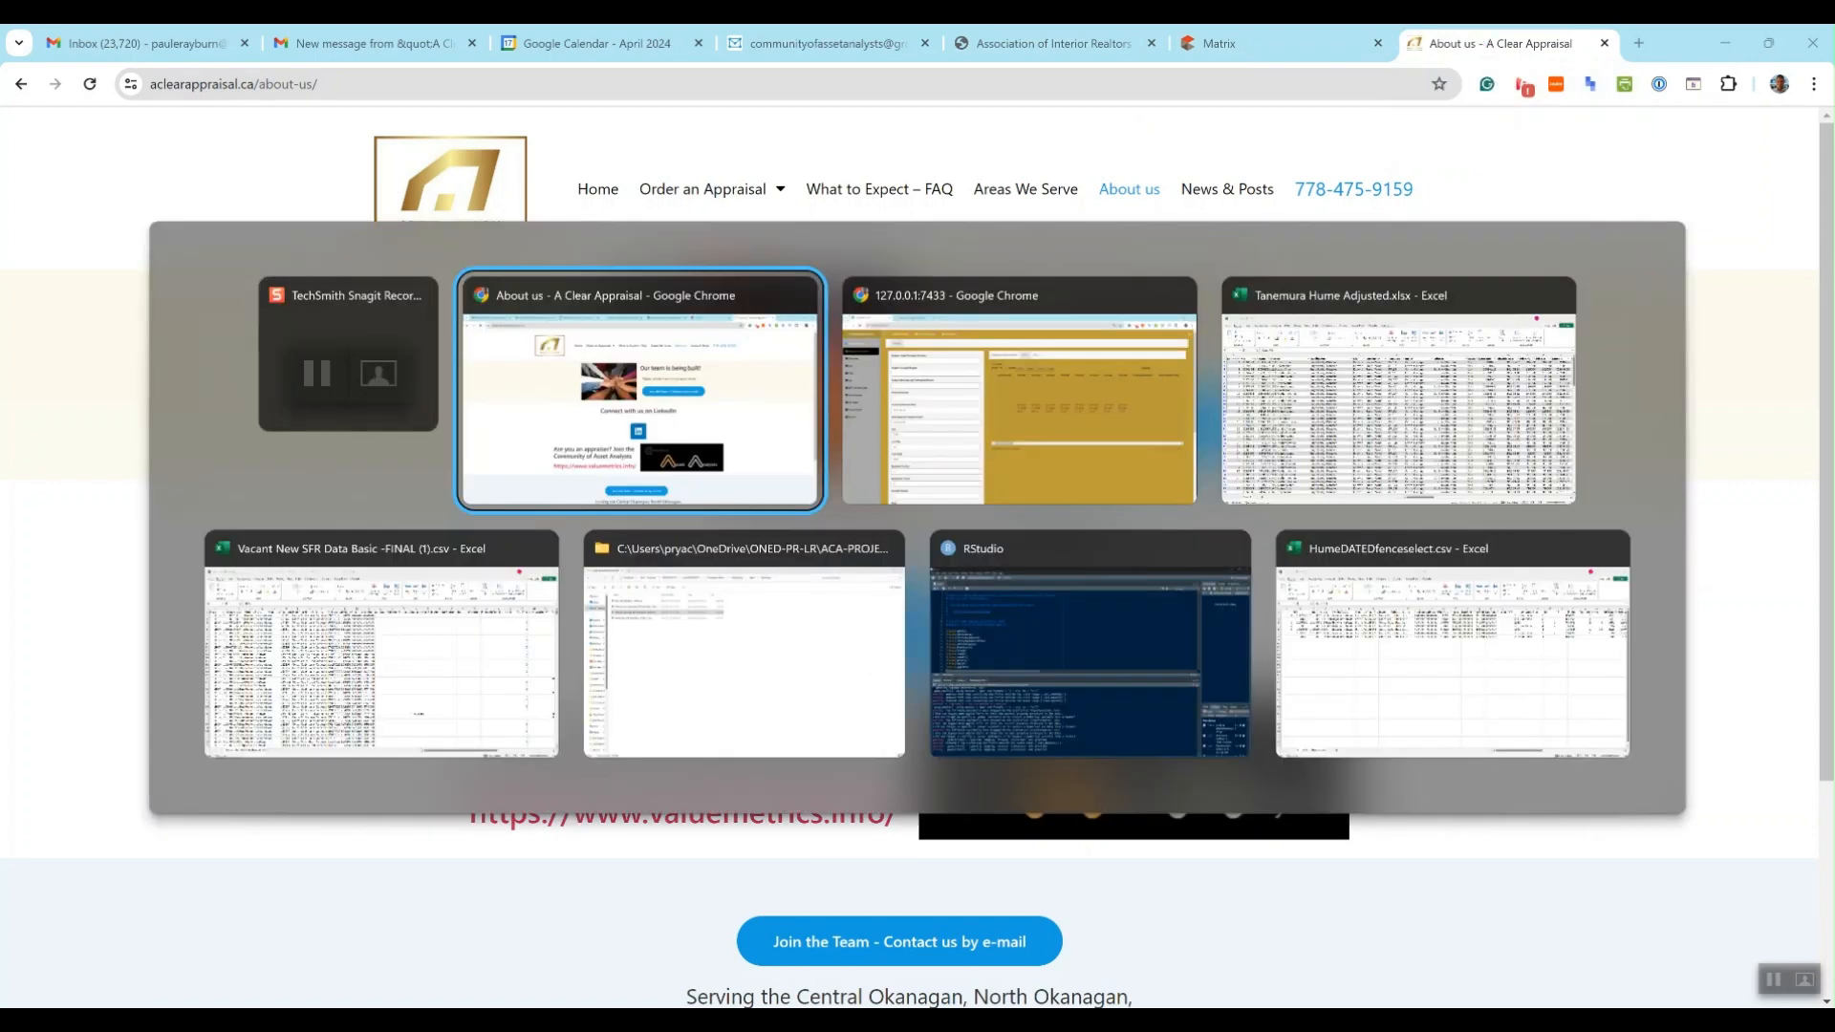
{"action": "key", "text": "alt+Tab"}
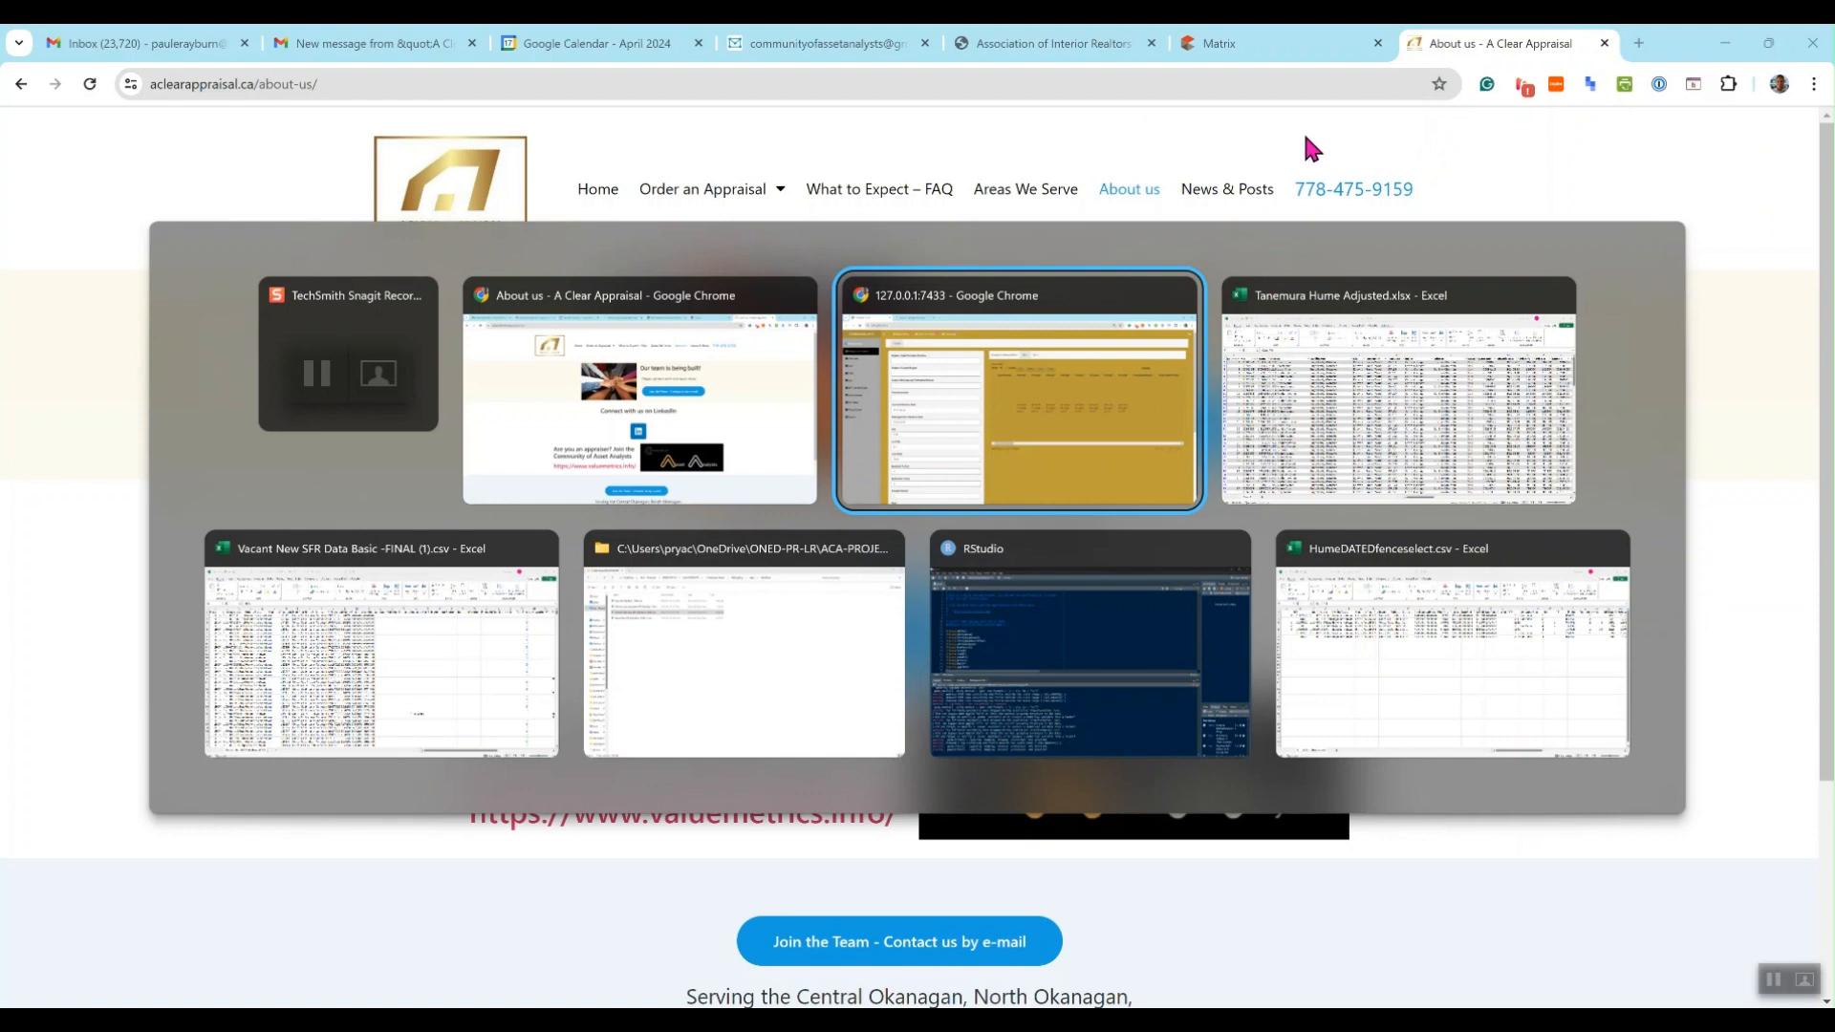
{"action": "key", "text": "alt+Tab"}
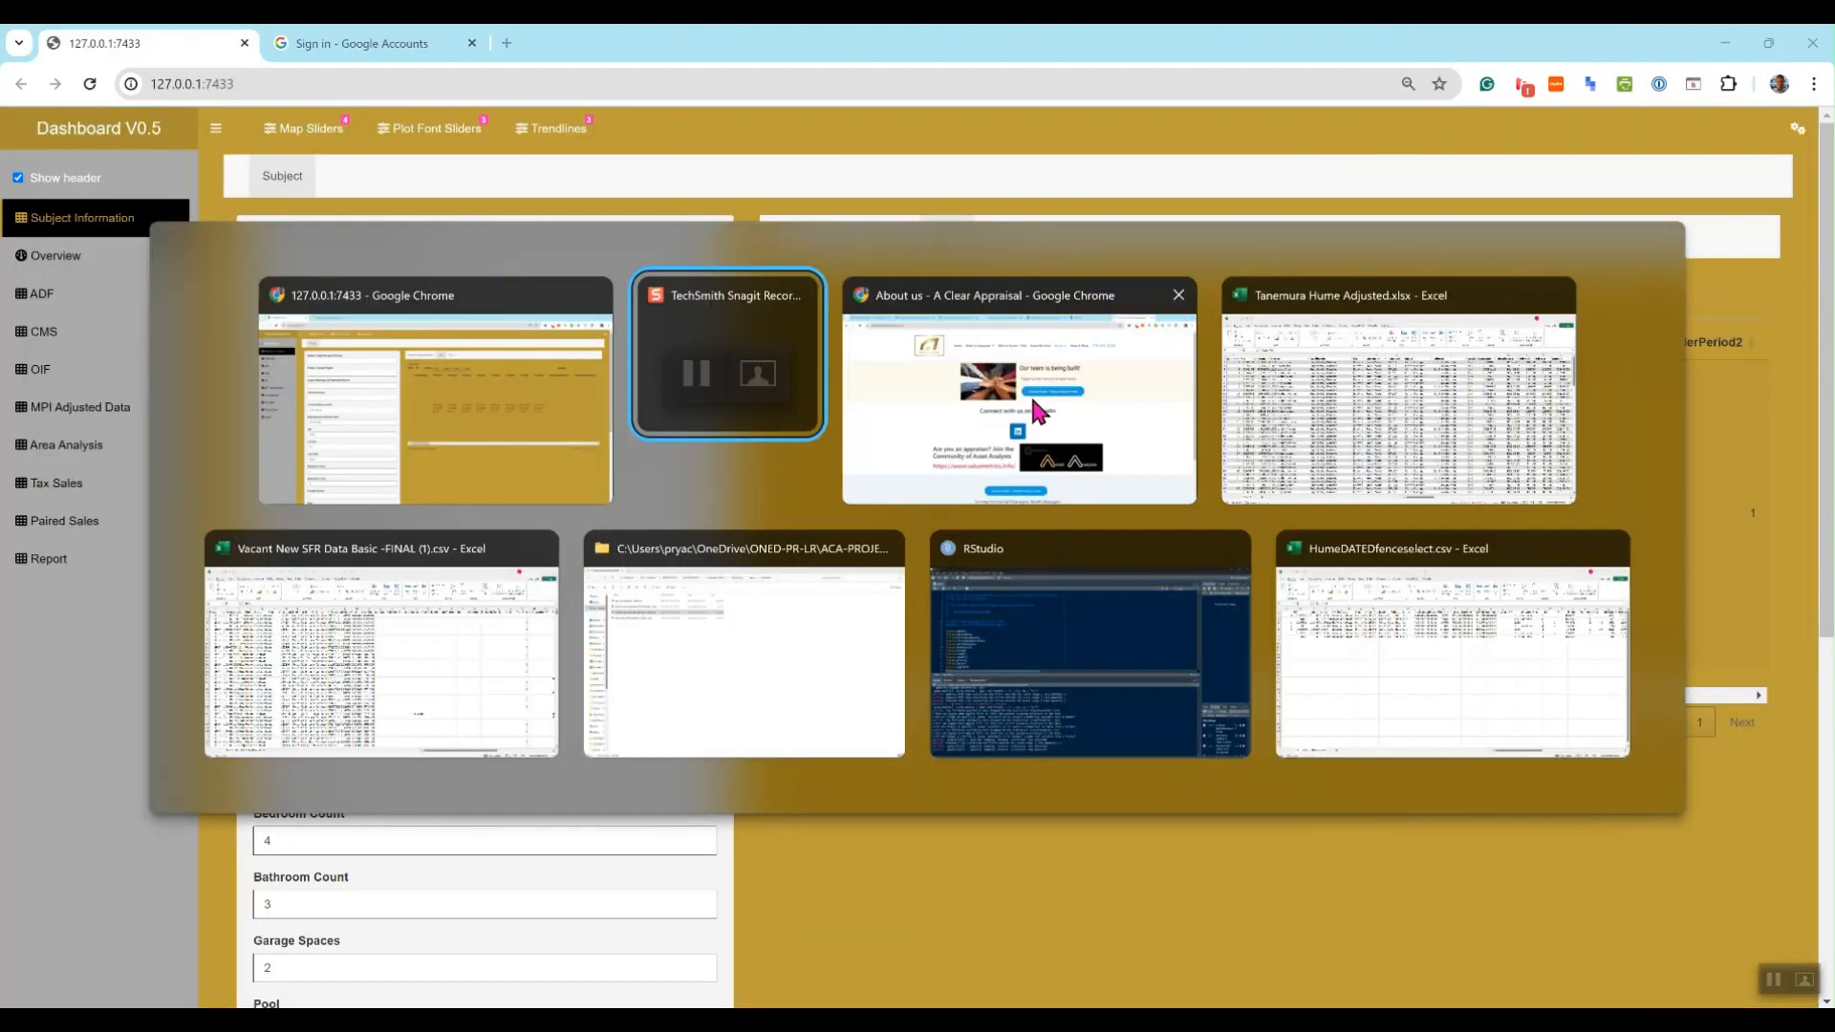
{"action": "left_click", "coordinate": [999, 626]}
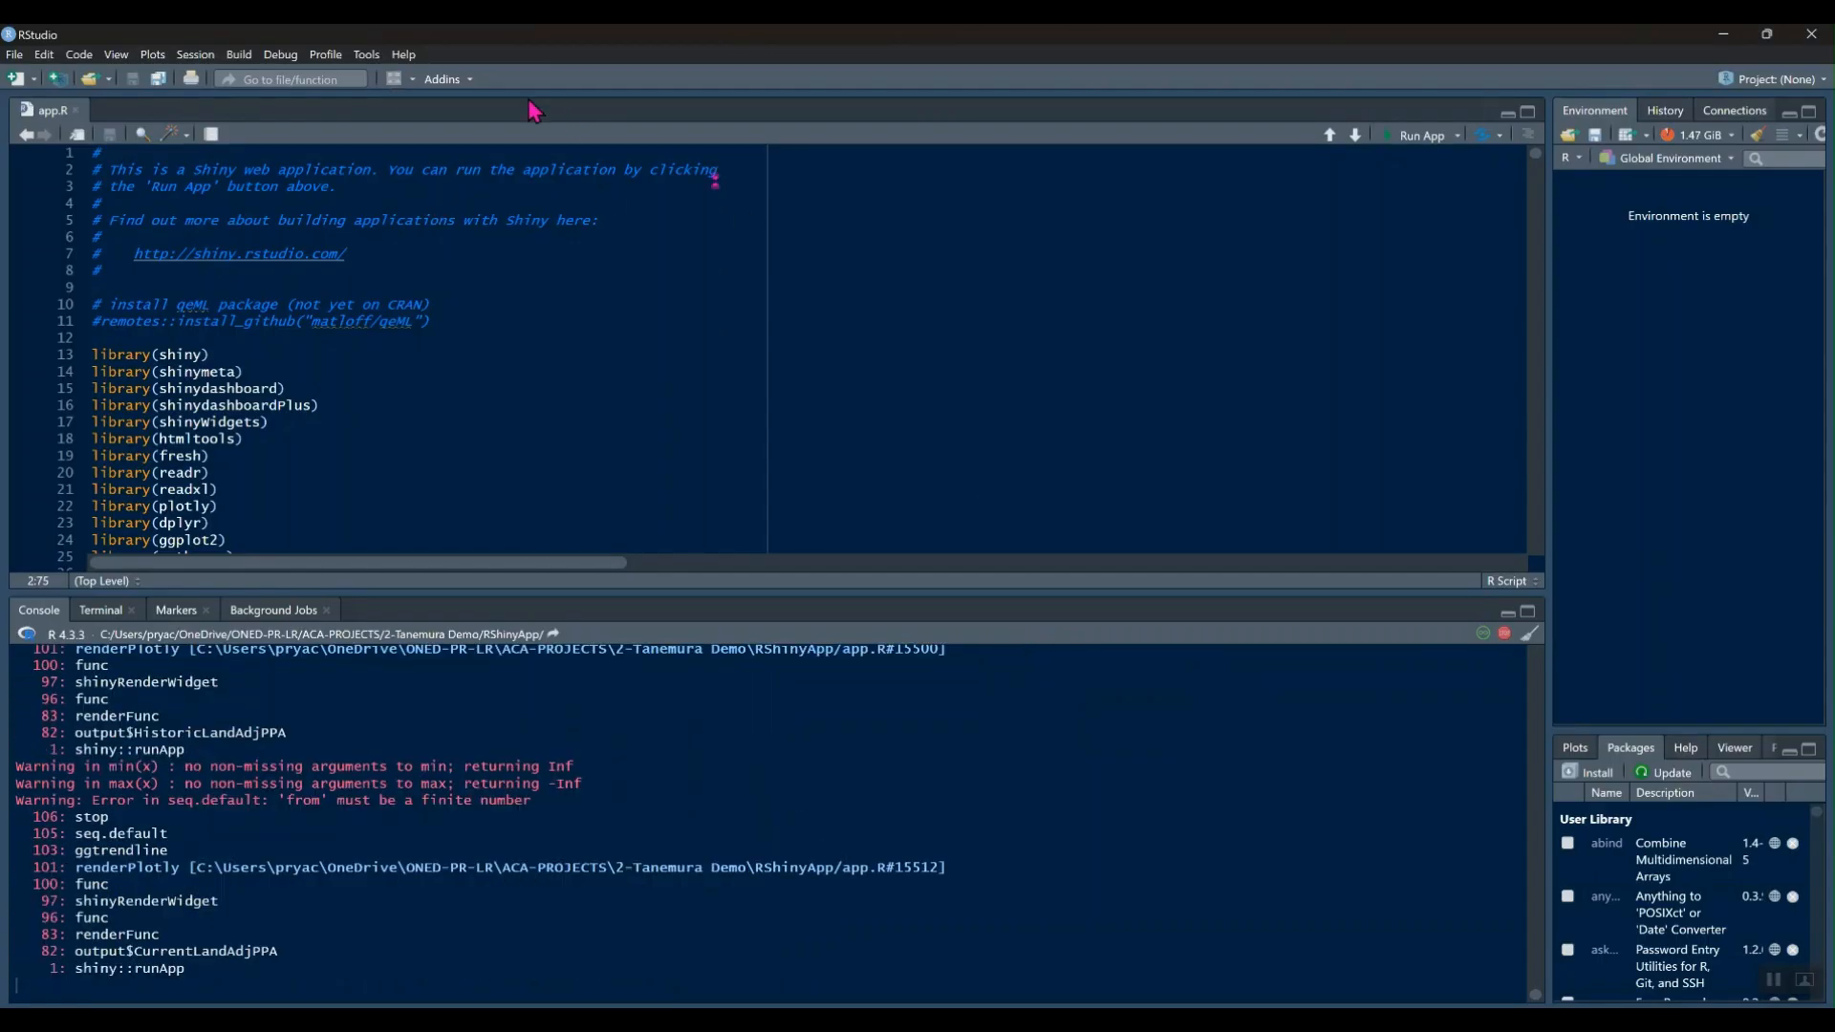
- Switch back to the dashboard in Chrome and review the Subject Information form down to the estimated market value
{"action": "key", "text": "alt+Tab"}
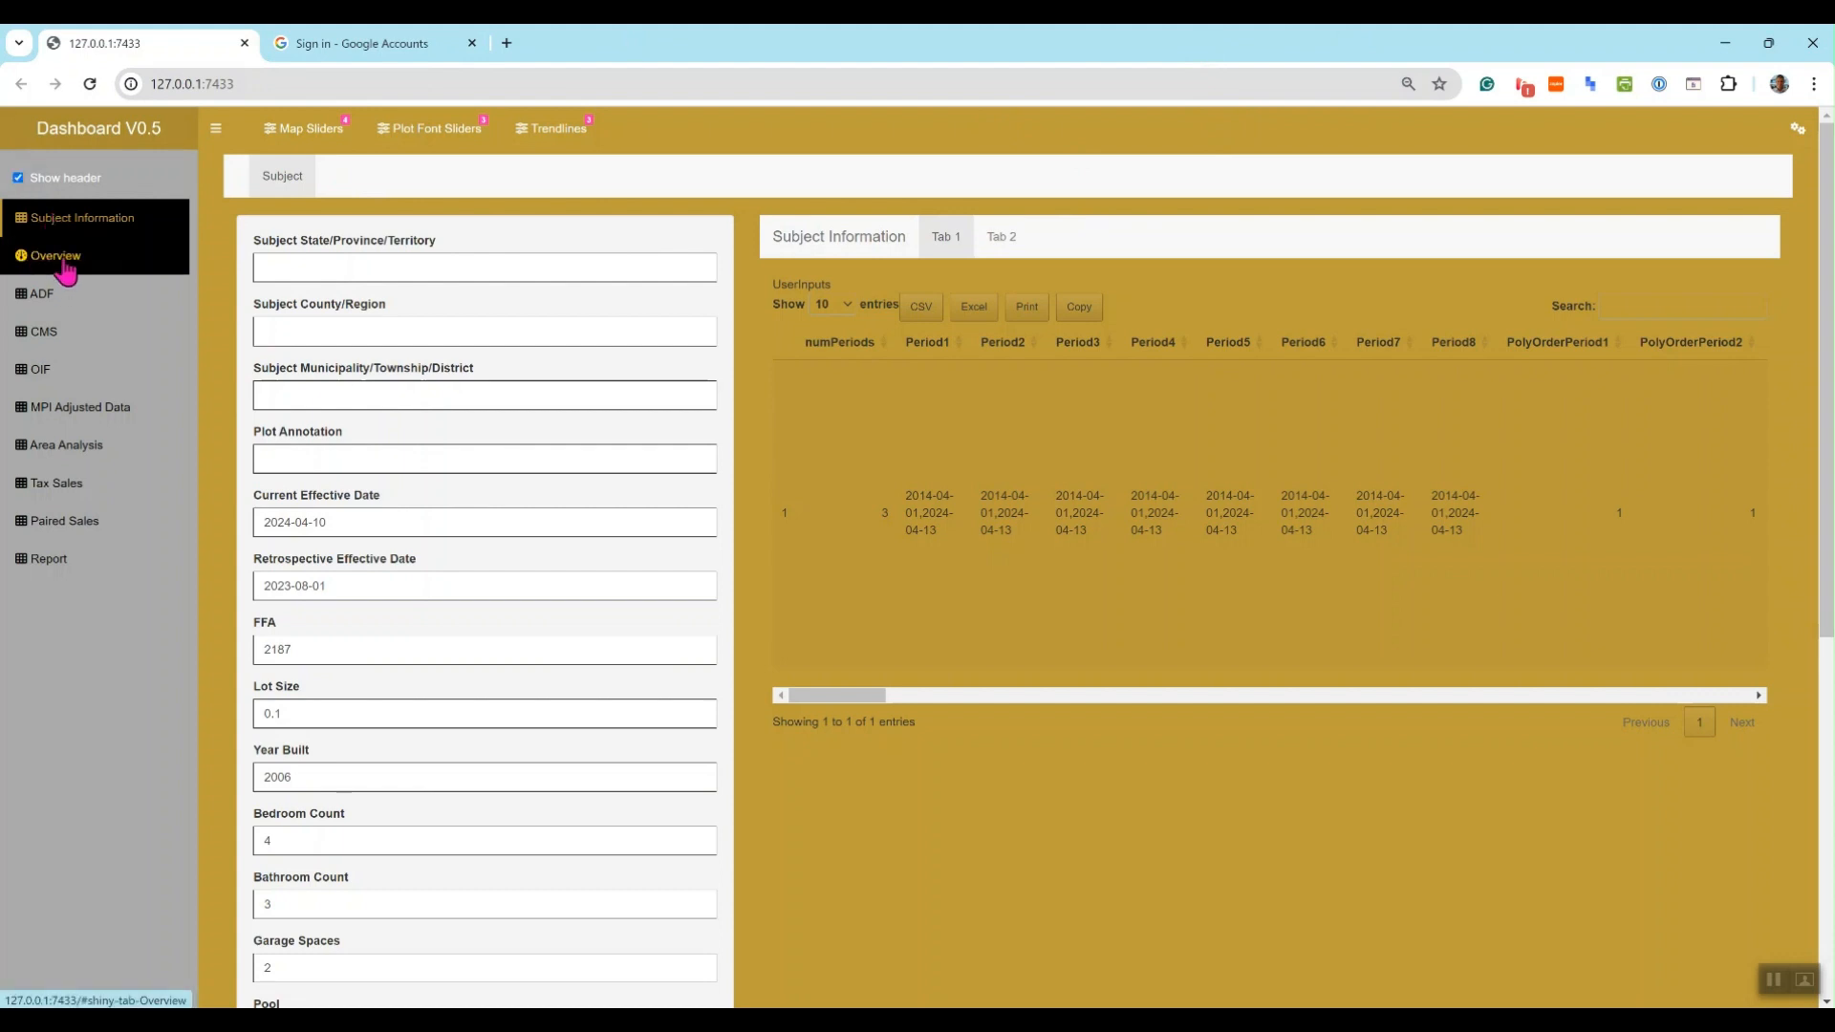
{"action": "scroll", "coordinate": [294, 530], "scroll_direction": "down", "scroll_amount": 6}
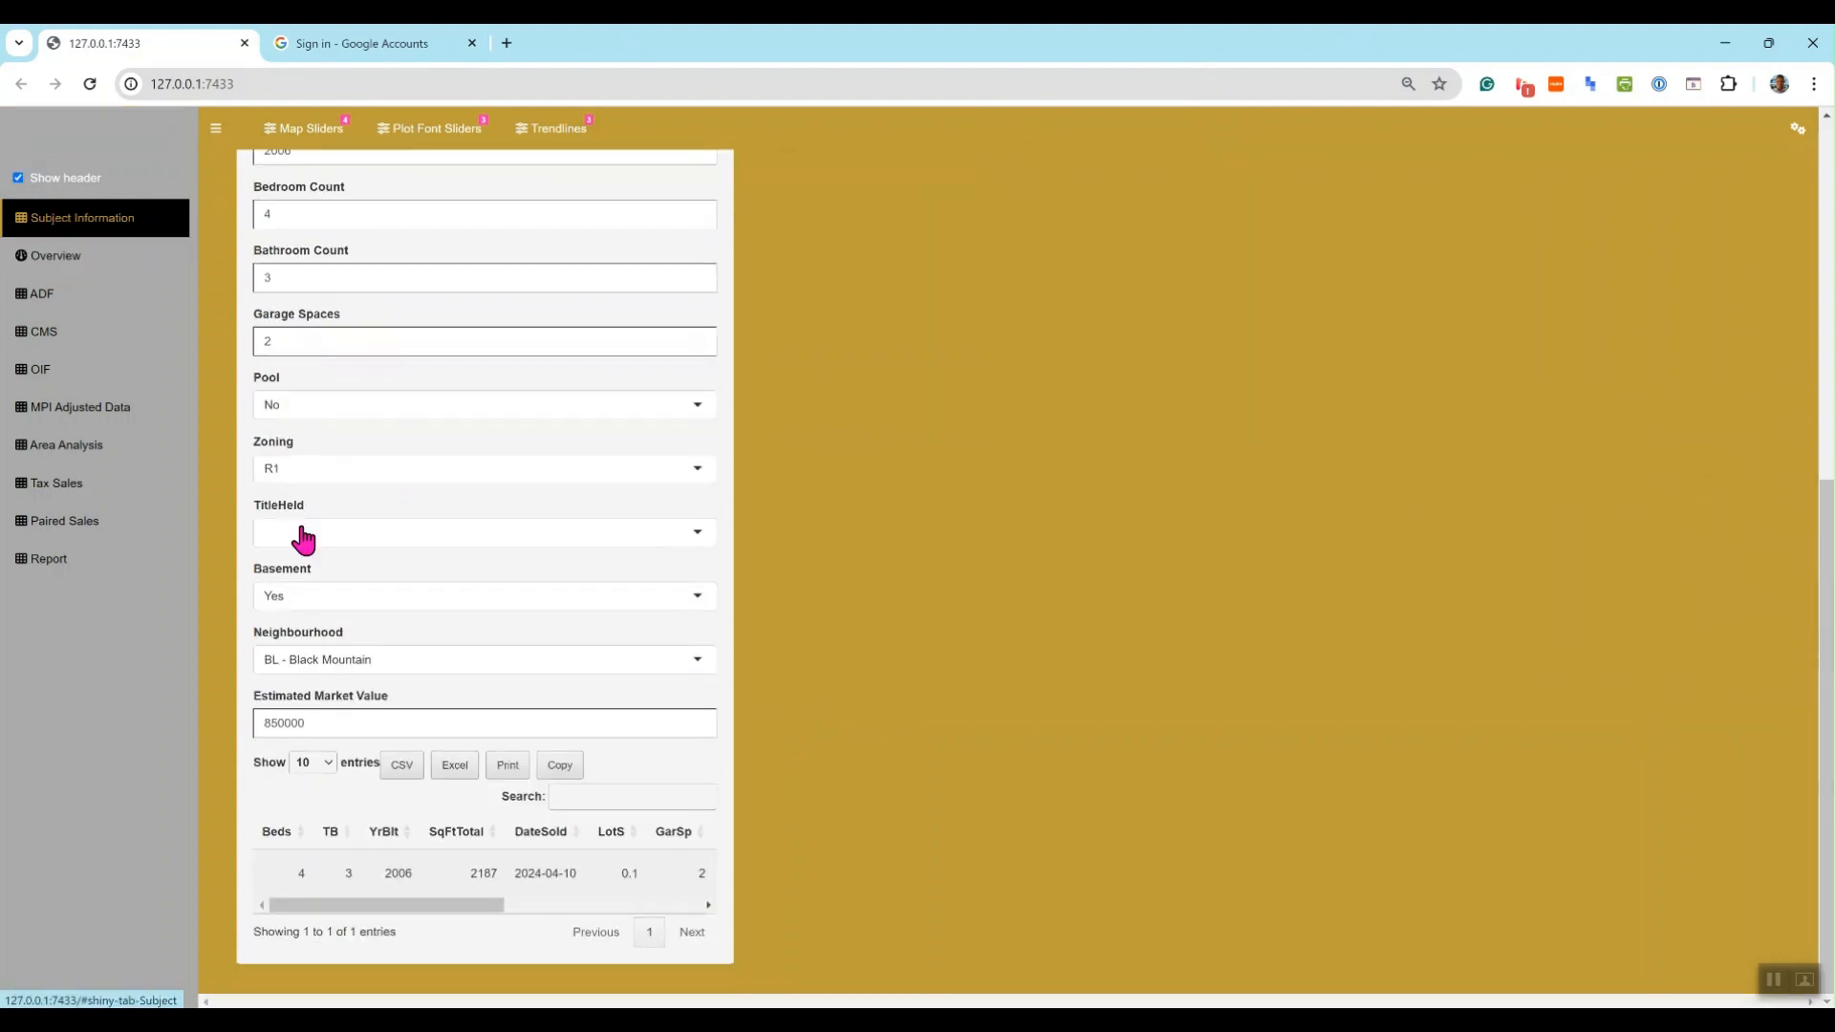
{"action": "scroll", "coordinate": [305, 523], "scroll_direction": "up", "scroll_amount": 6}
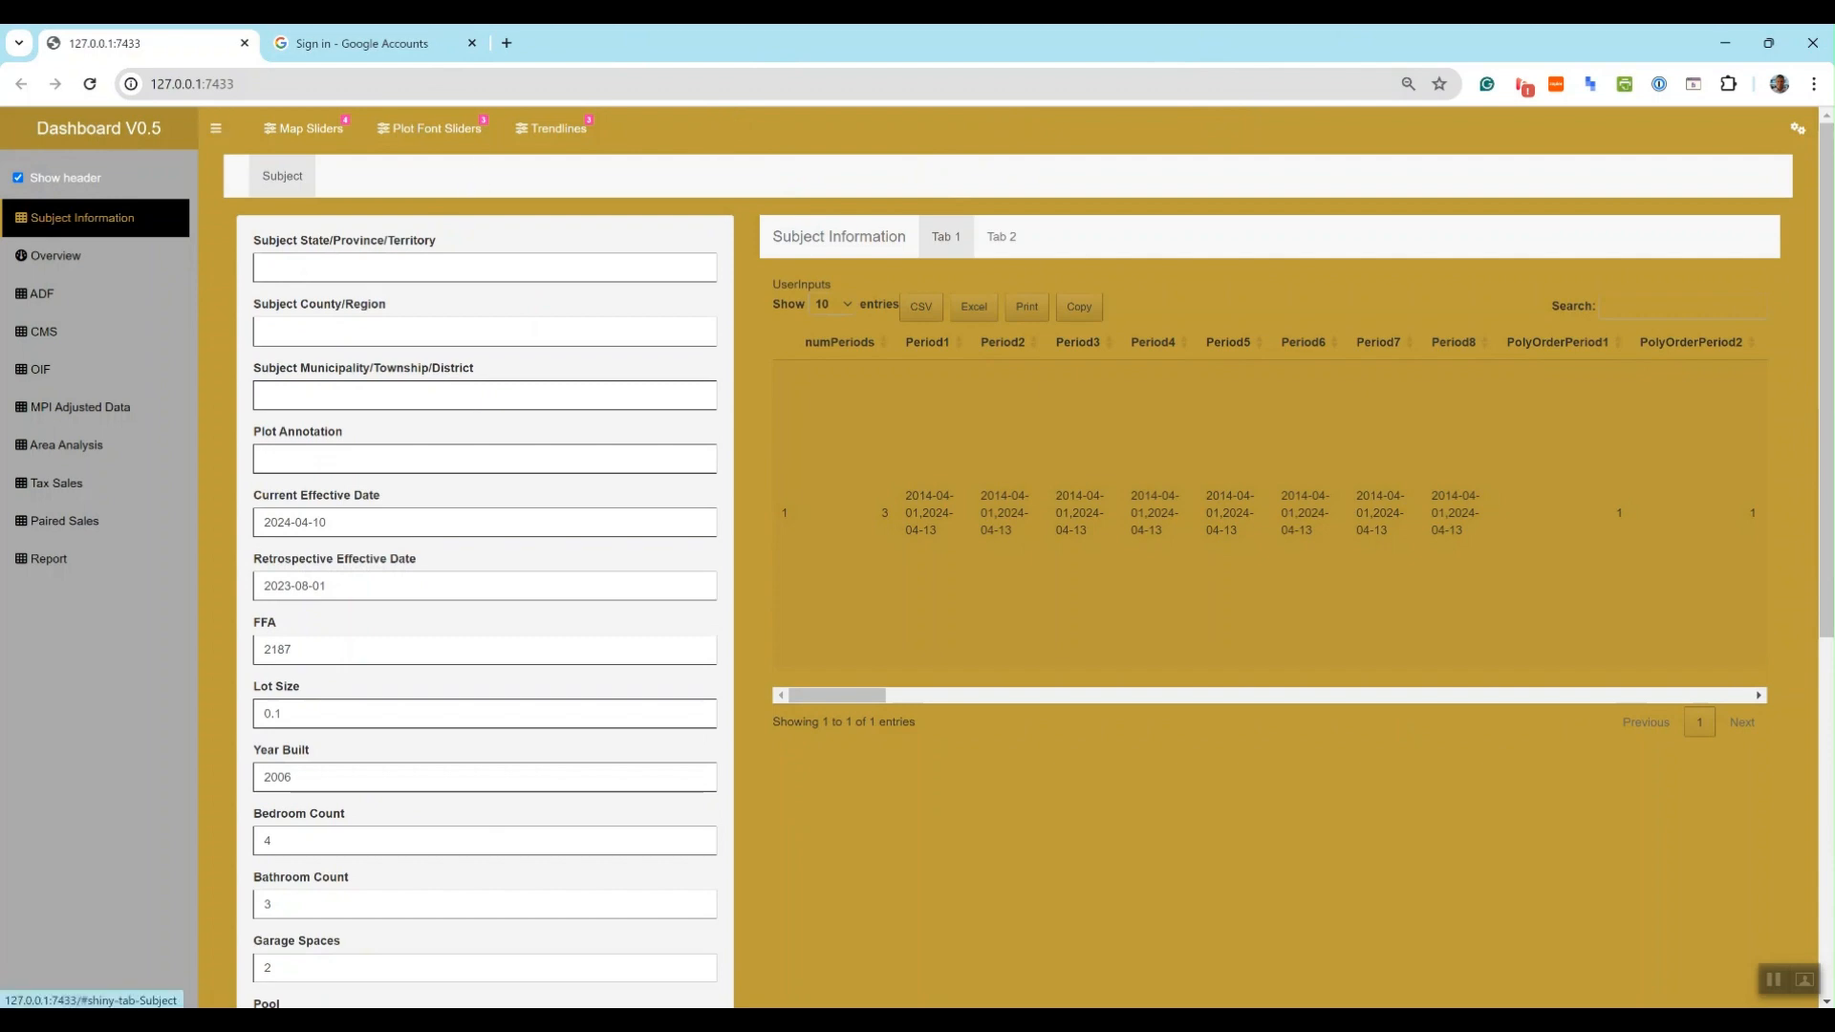
- In the Overview section, view the removed data map and the sale price histogram and scatterplot
{"action": "left_click", "coordinate": [75, 256]}
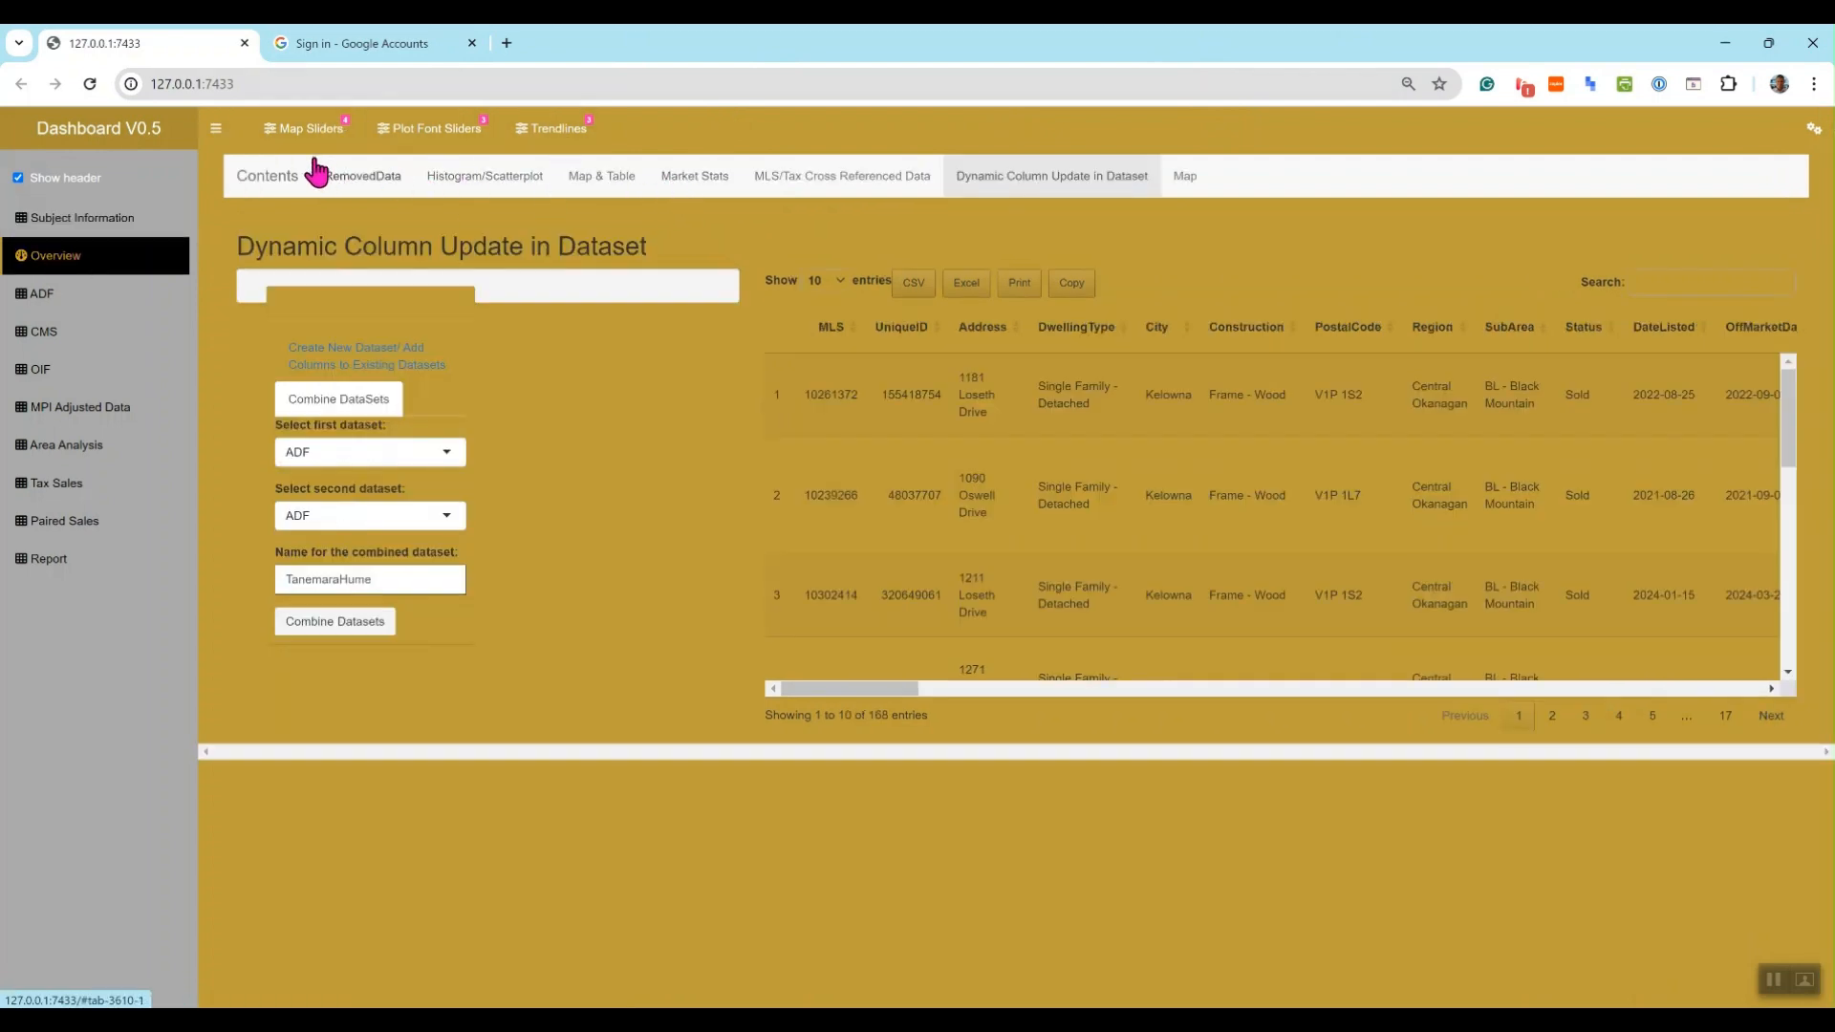
{"action": "left_click", "coordinate": [387, 181]}
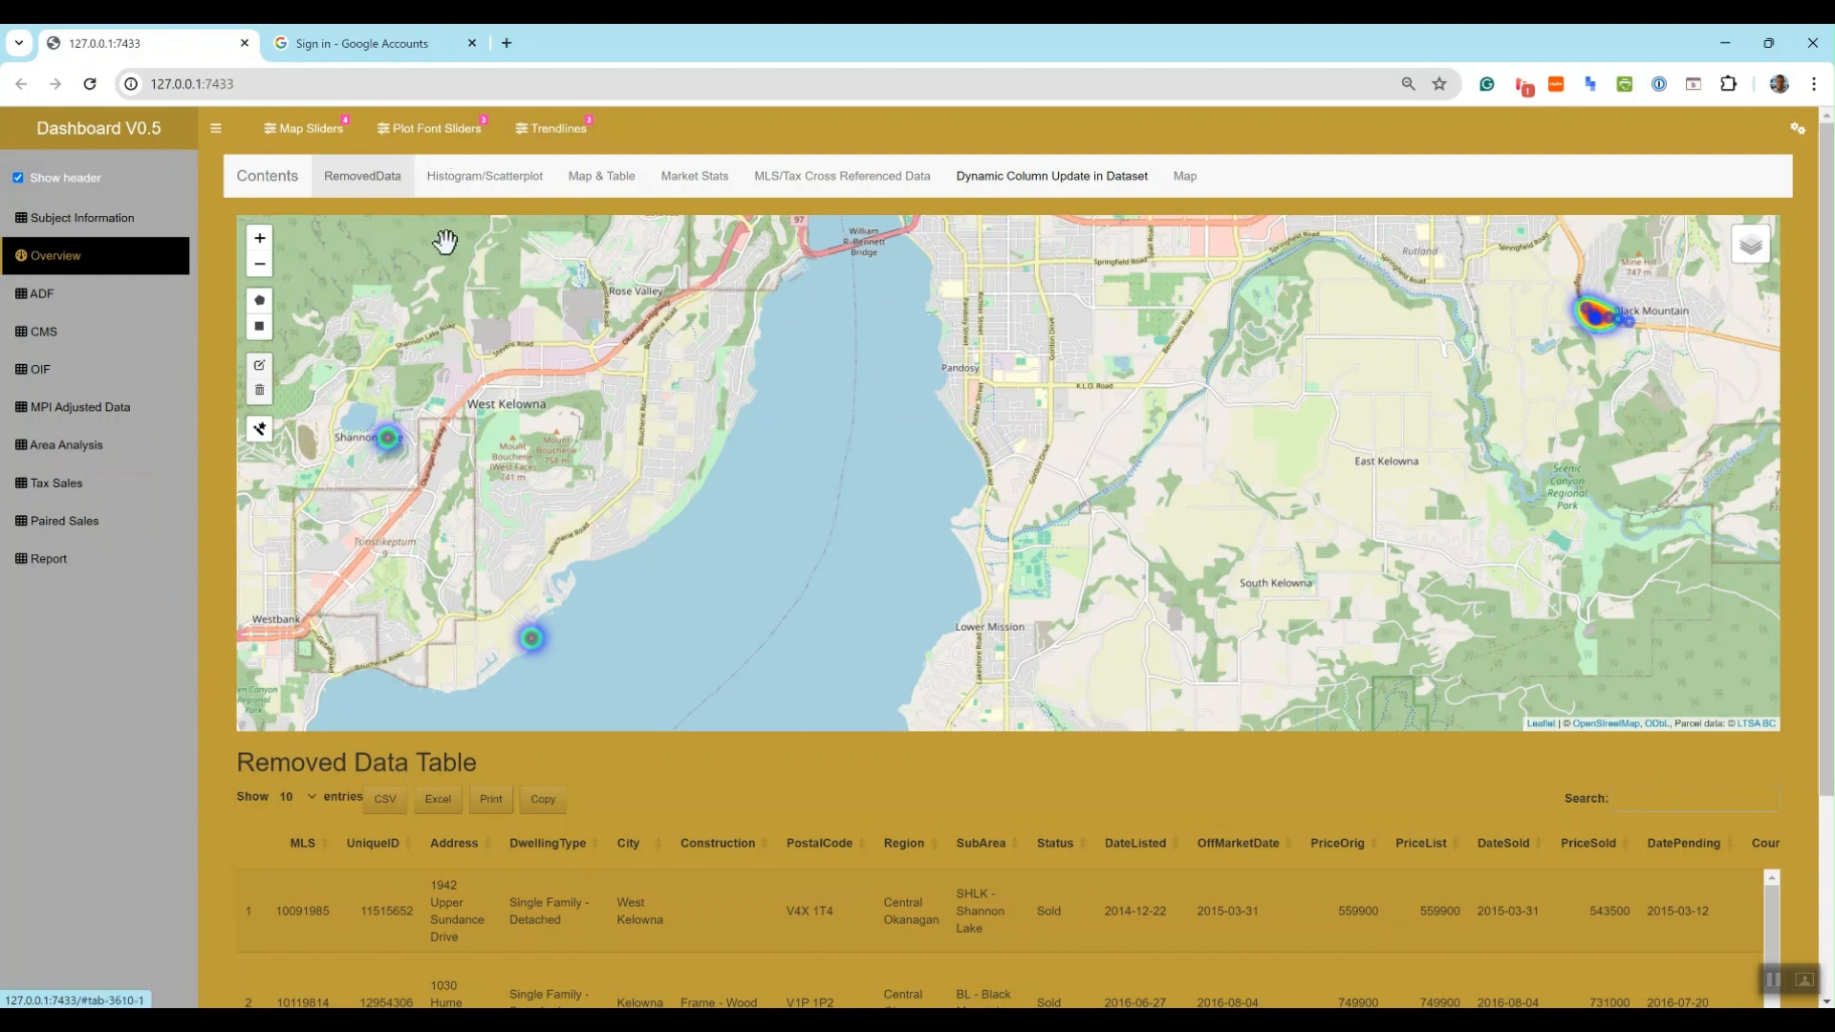
{"action": "left_click", "coordinate": [433, 185]}
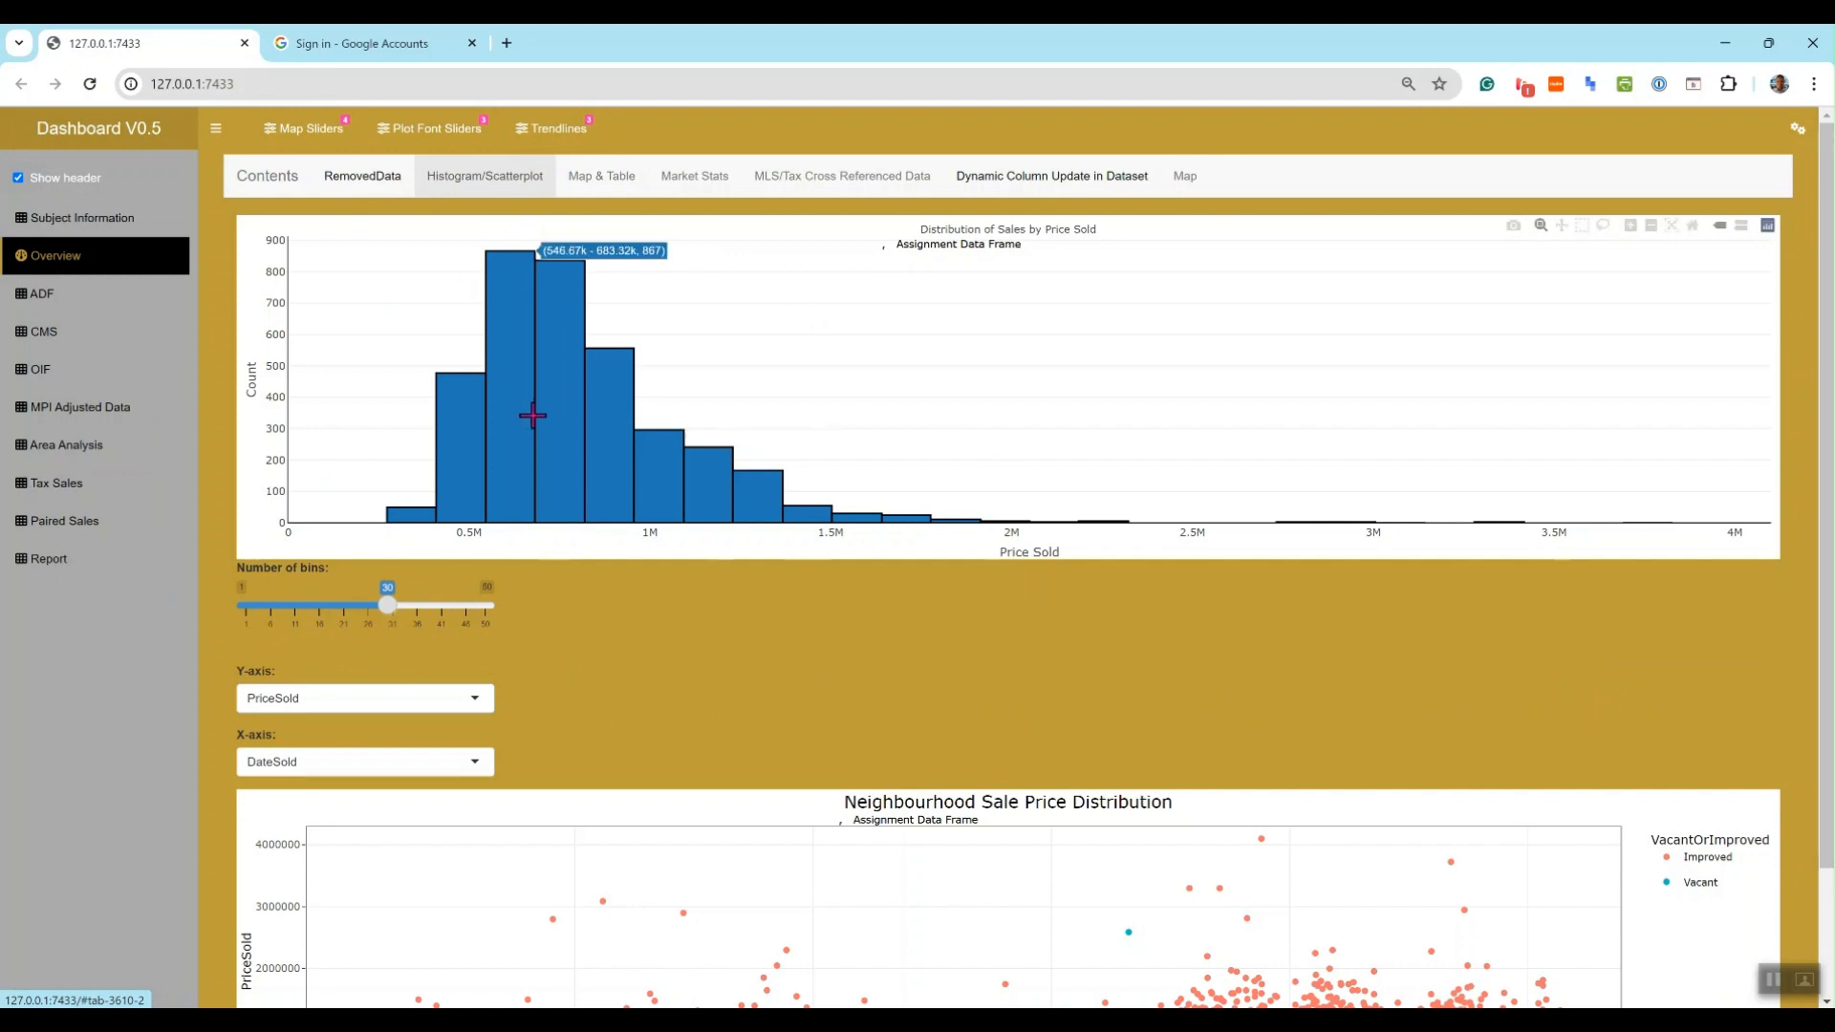
{"action": "scroll", "coordinate": [479, 616], "scroll_direction": "down", "scroll_amount": 2}
{"action": "scroll", "coordinate": [480, 616], "scroll_direction": "up", "scroll_amount": 2}
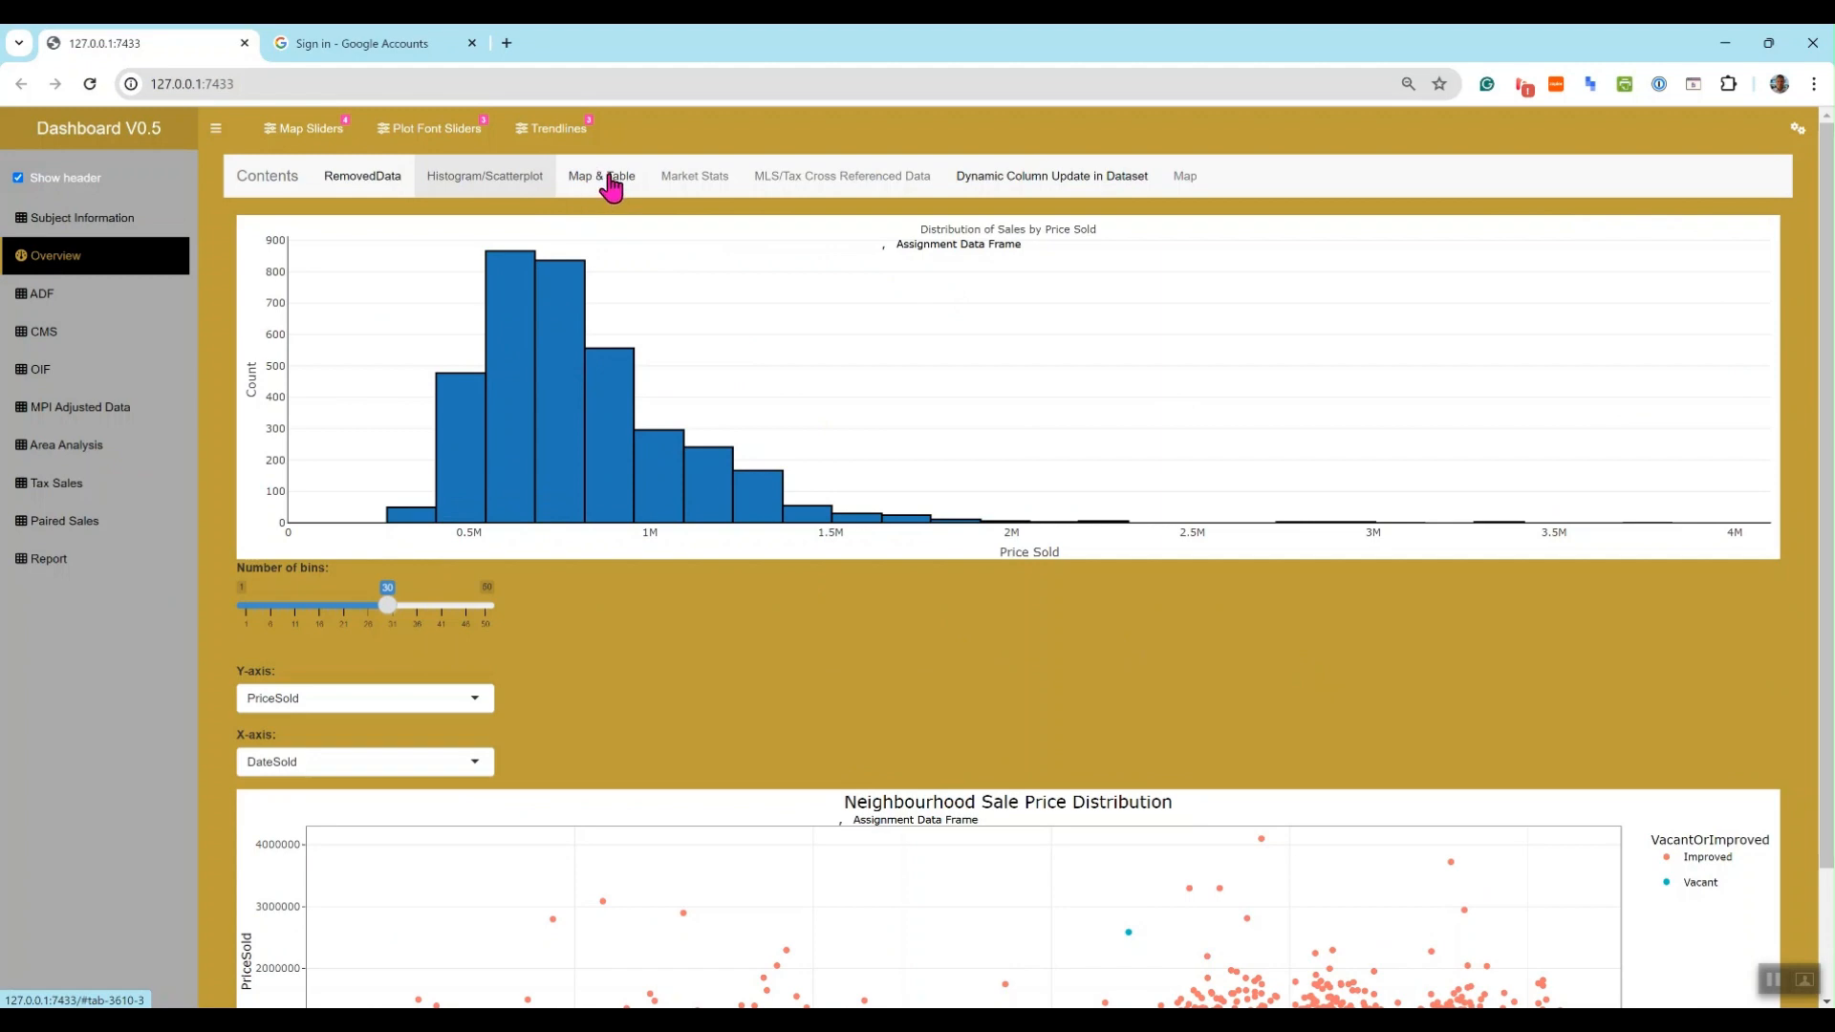
- Open the Overview's Map & Table view and examine the mapped sales beside Highway 33 East near James Hockey Place
{"action": "left_click", "coordinate": [600, 182]}
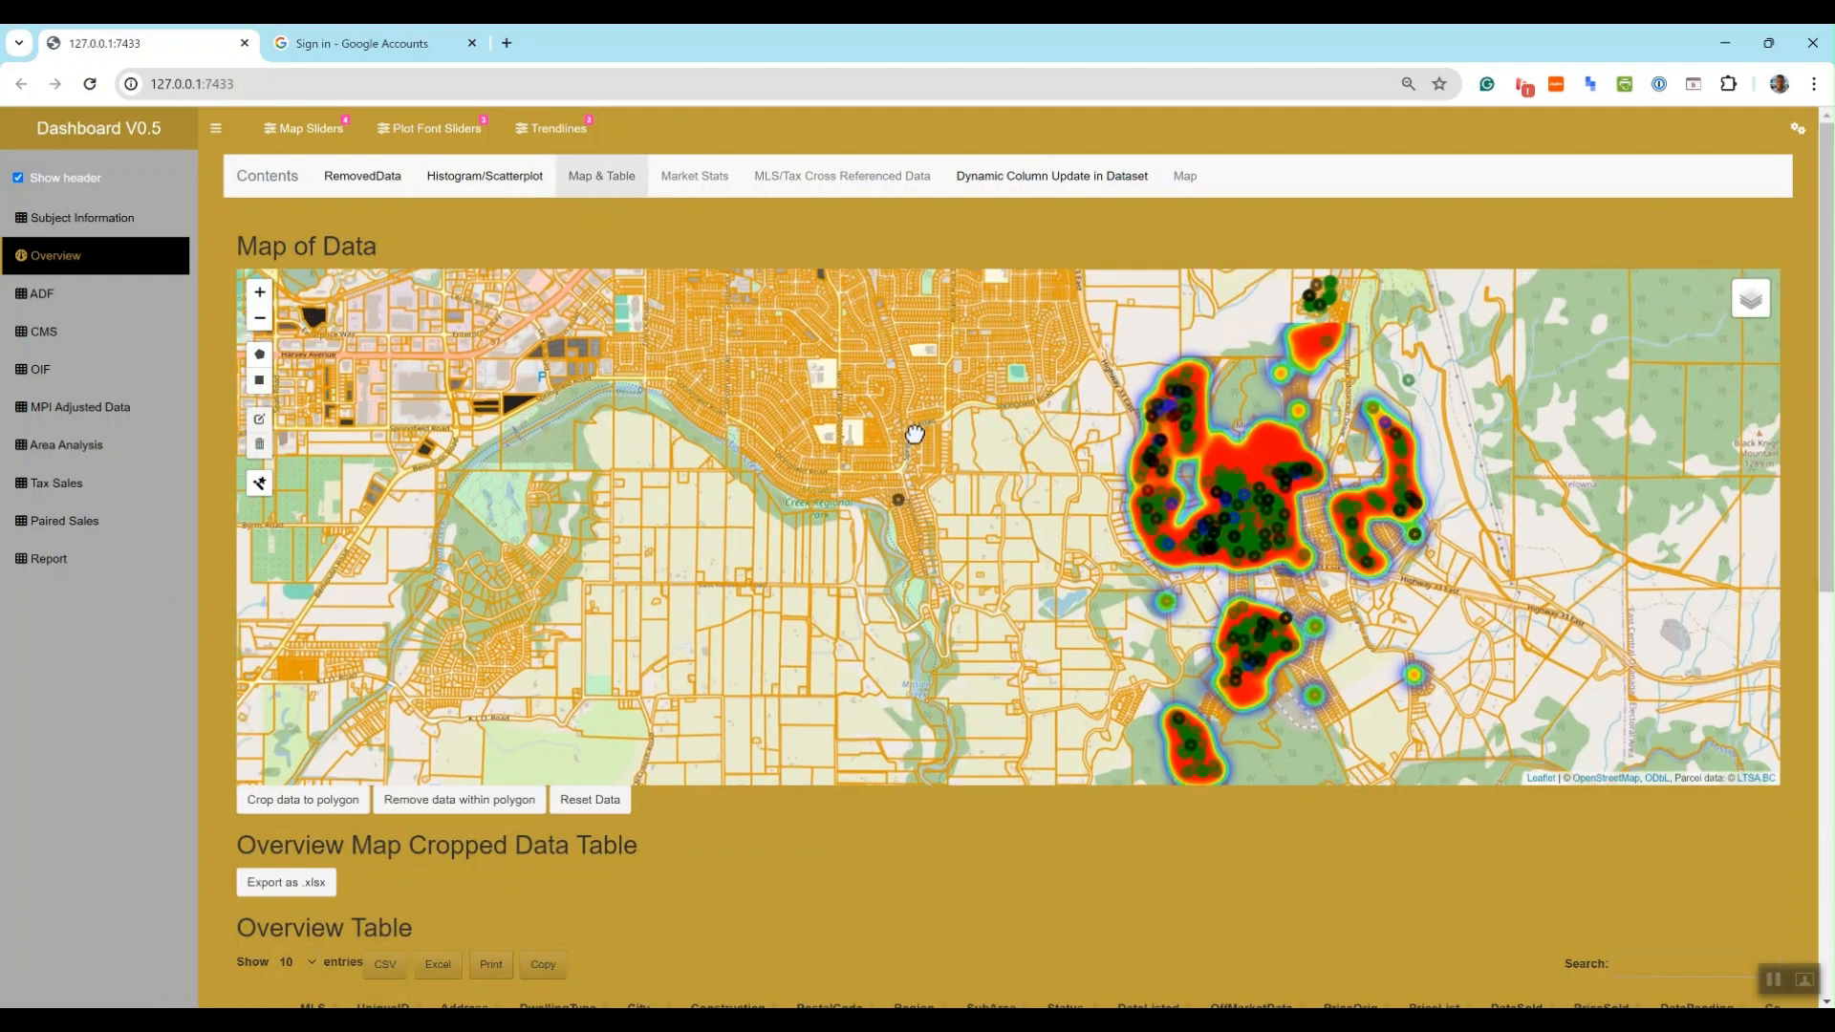
{"action": "scroll", "coordinate": [914, 435], "scroll_direction": "up", "scroll_amount": 5}
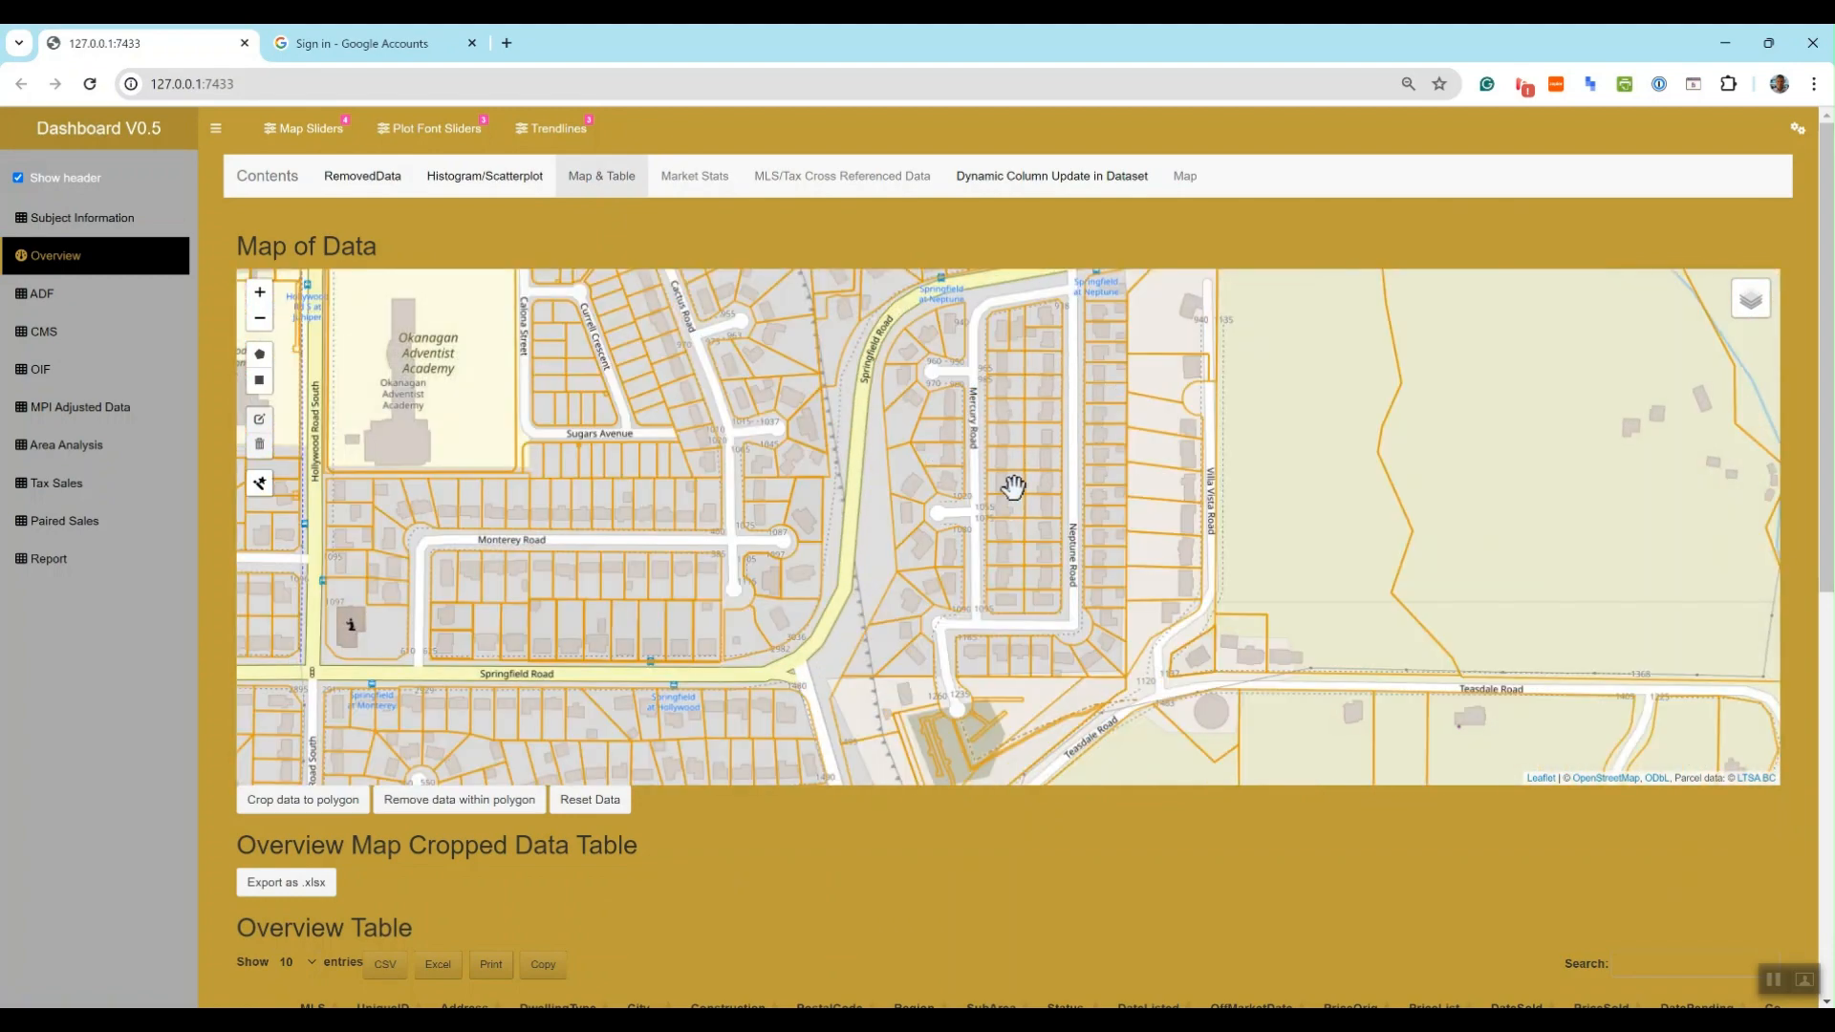
{"action": "scroll", "coordinate": [1016, 438], "scroll_direction": "down", "scroll_amount": 3}
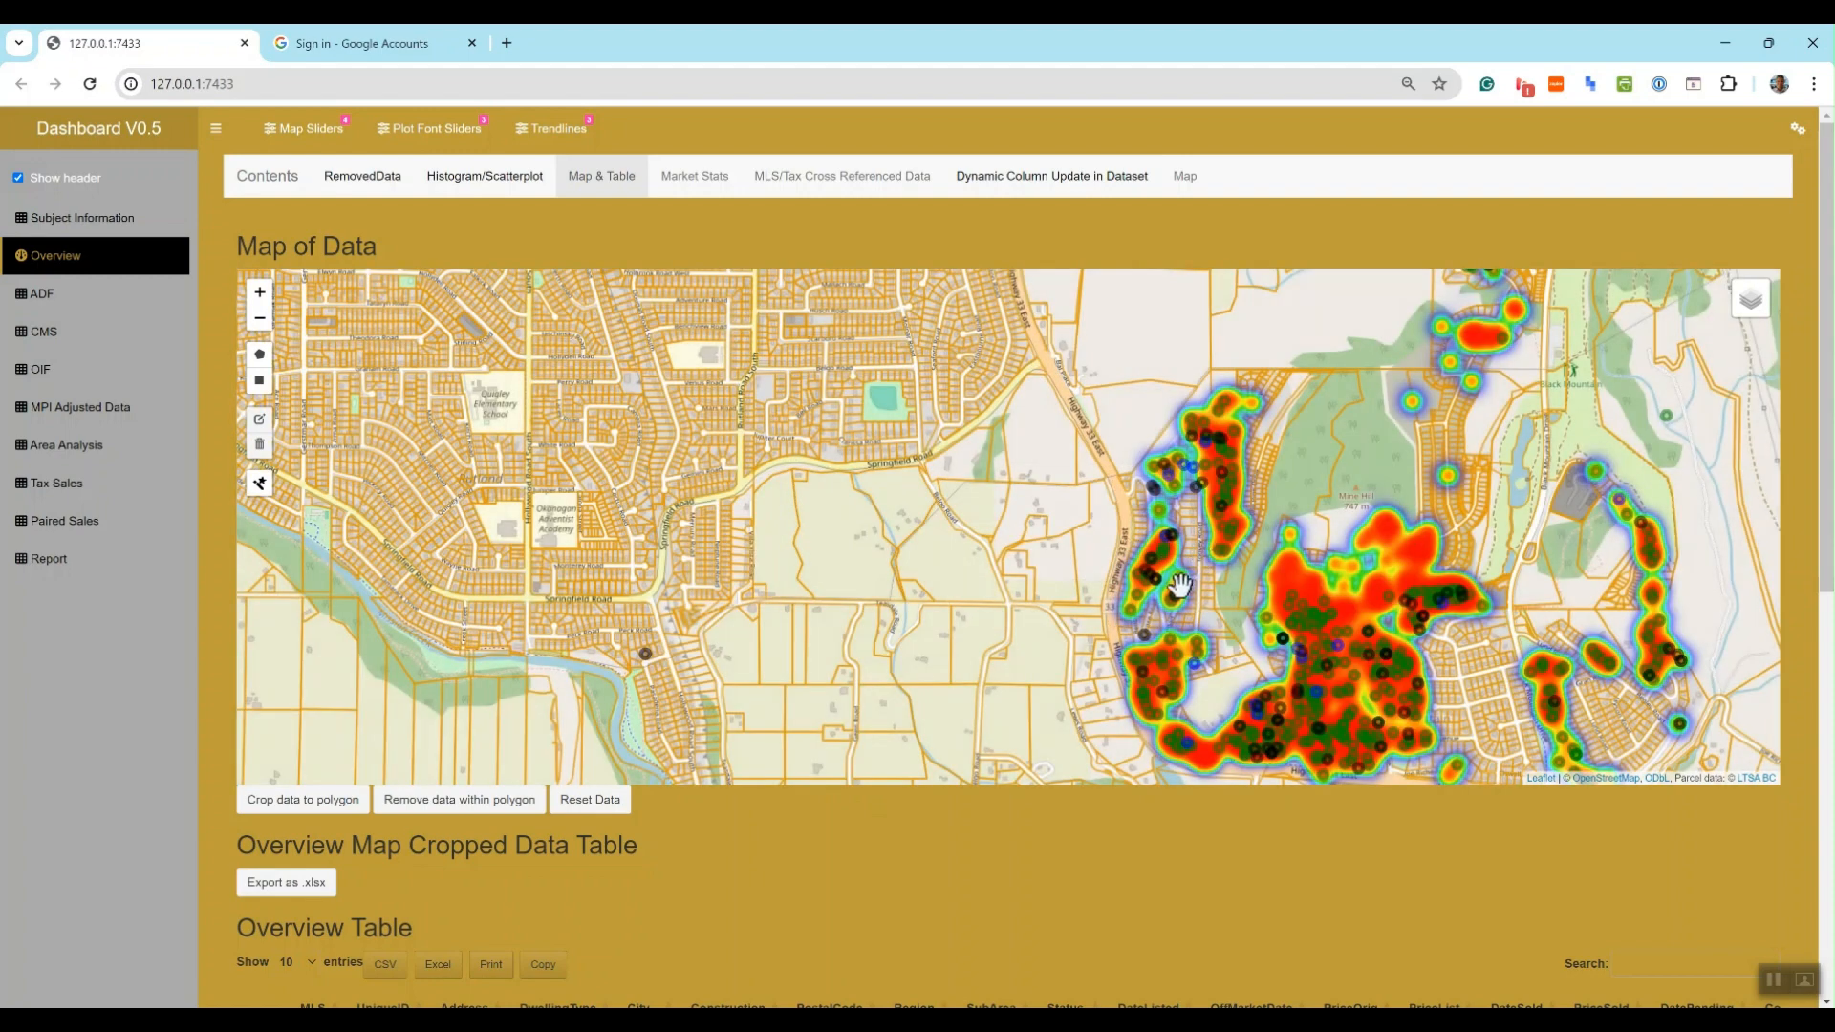
{"action": "scroll", "coordinate": [1083, 650], "scroll_direction": "up", "scroll_amount": 4}
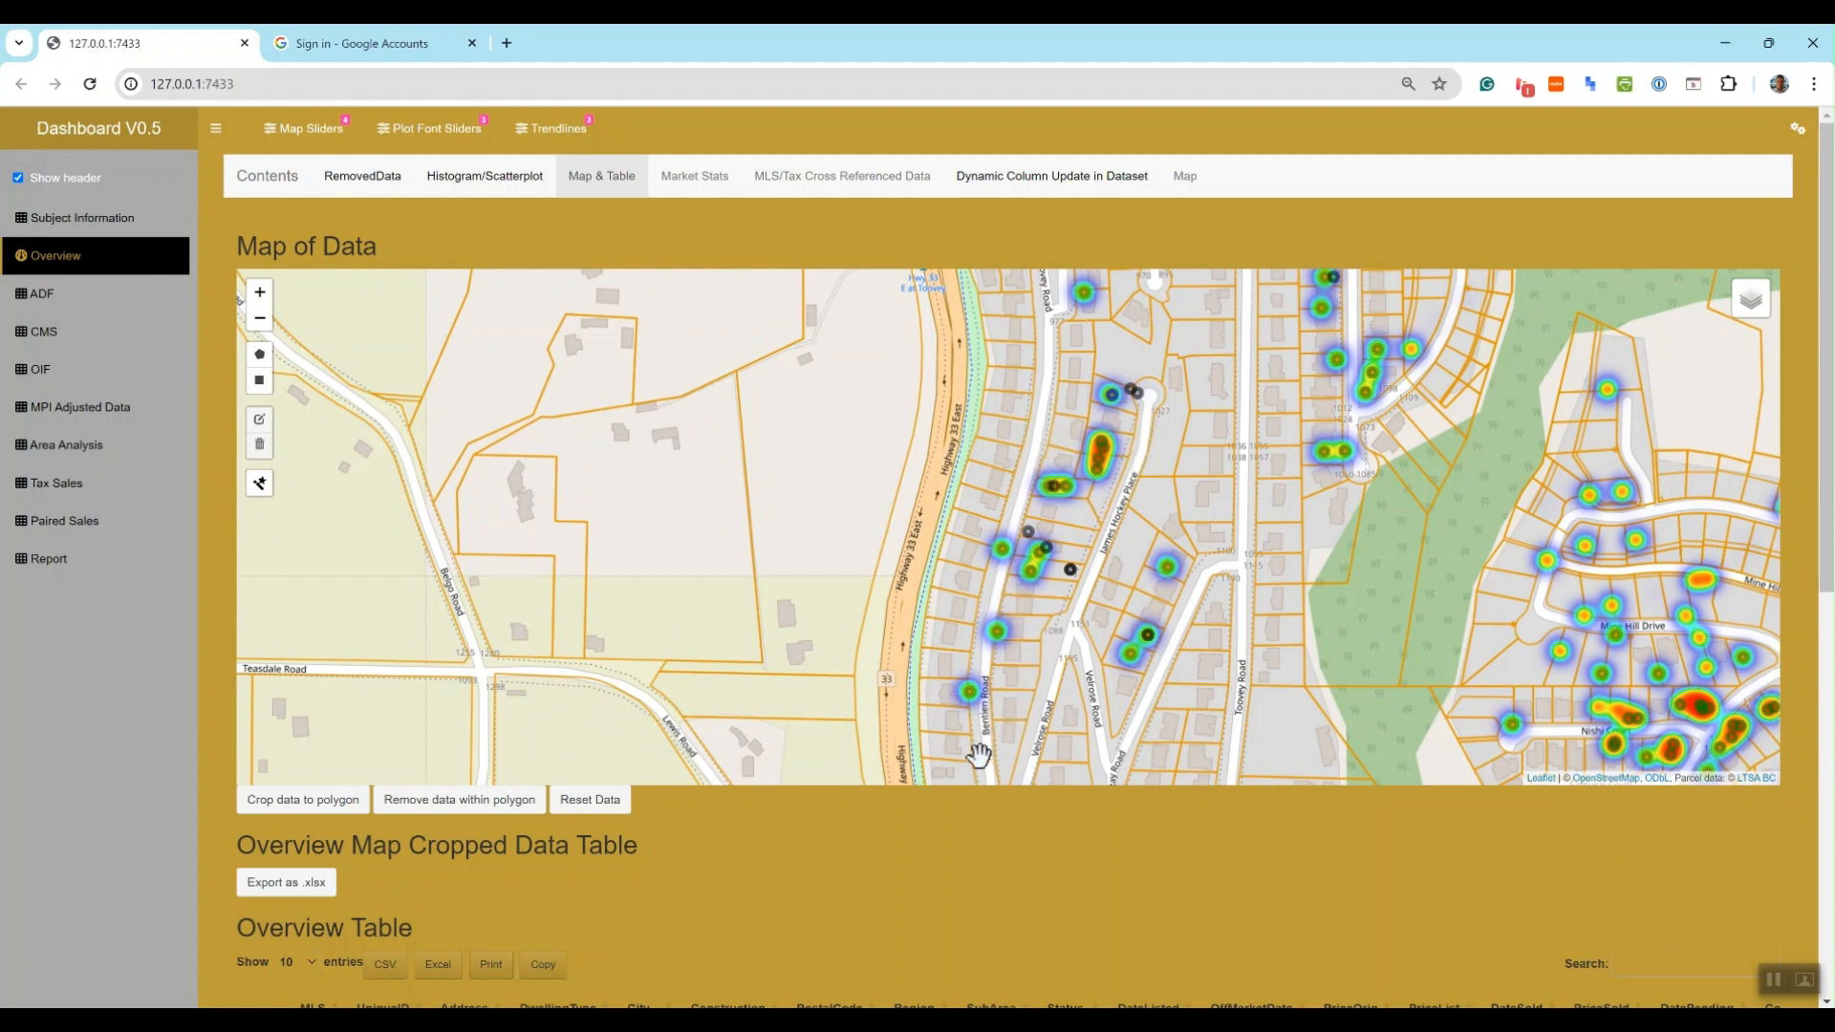
{"action": "left_click_drag", "start_coordinate": [1116, 631], "coordinate": [1113, 586]}
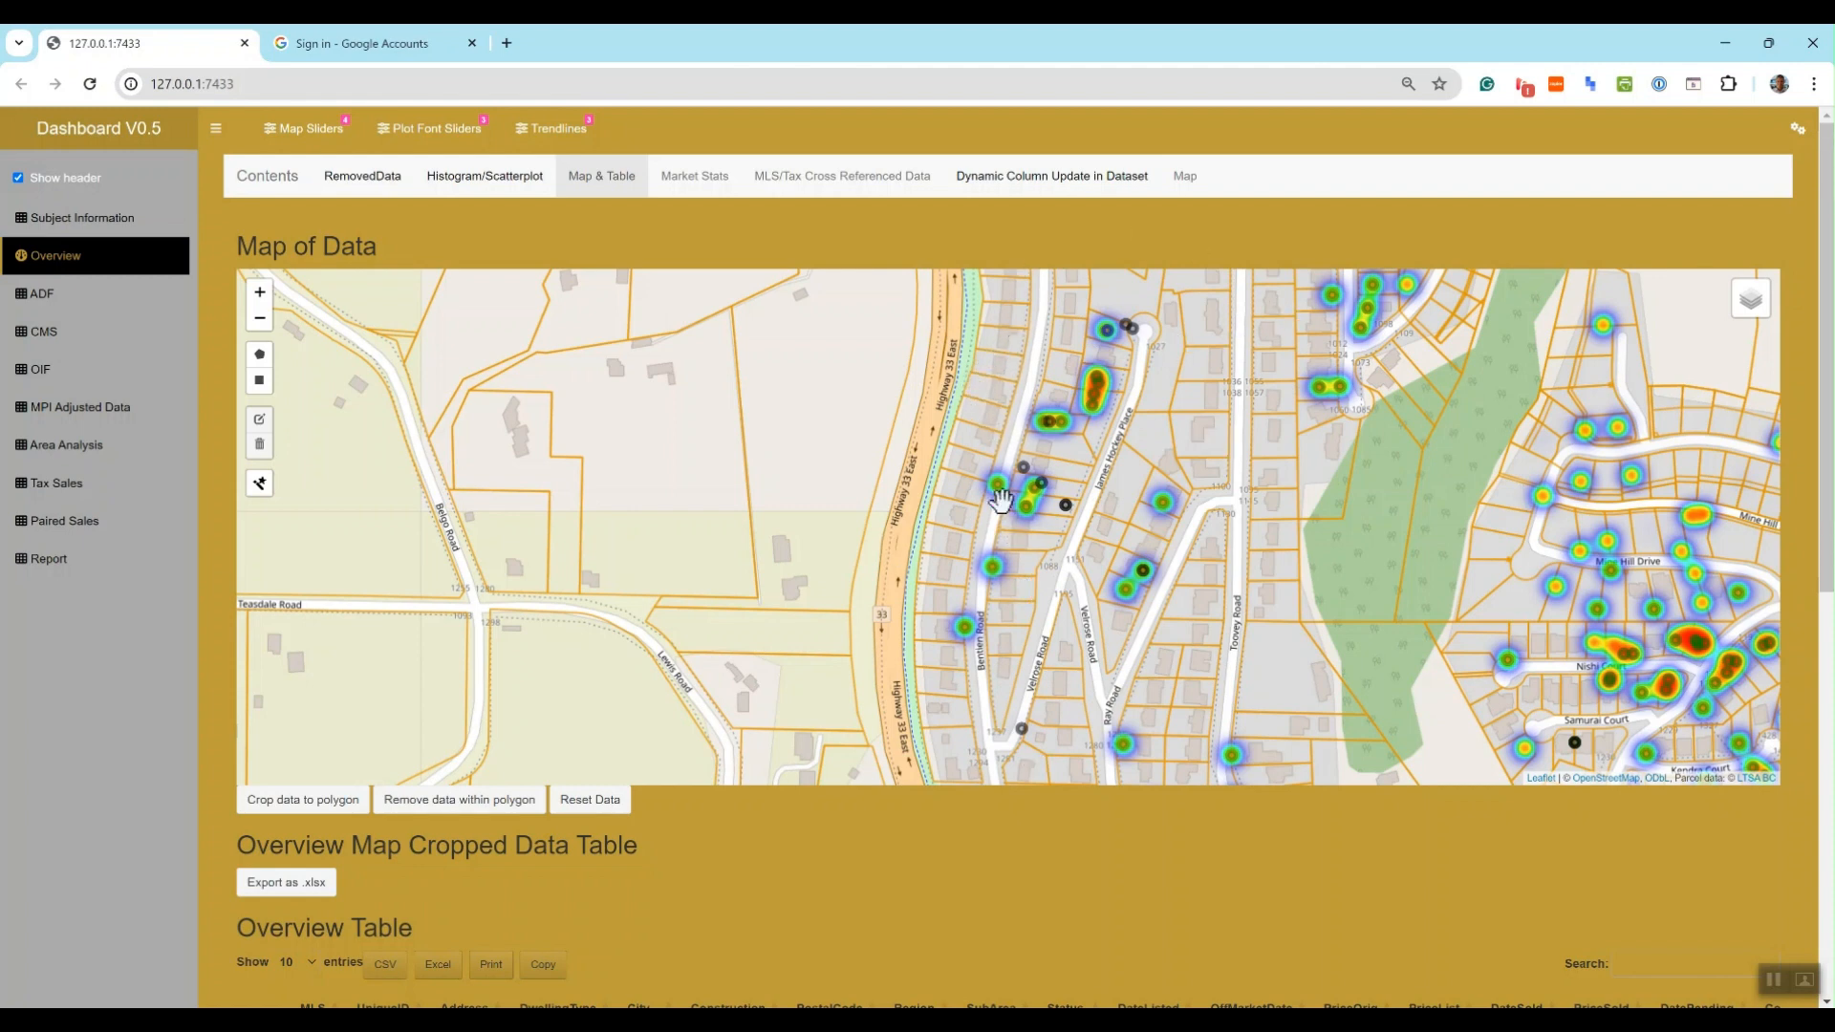
- Examine the sales heat map around Hume Avenue, Tanemura Crescent and Highway 33 East
{"action": "scroll", "coordinate": [1178, 482], "scroll_direction": "down", "scroll_amount": 3}
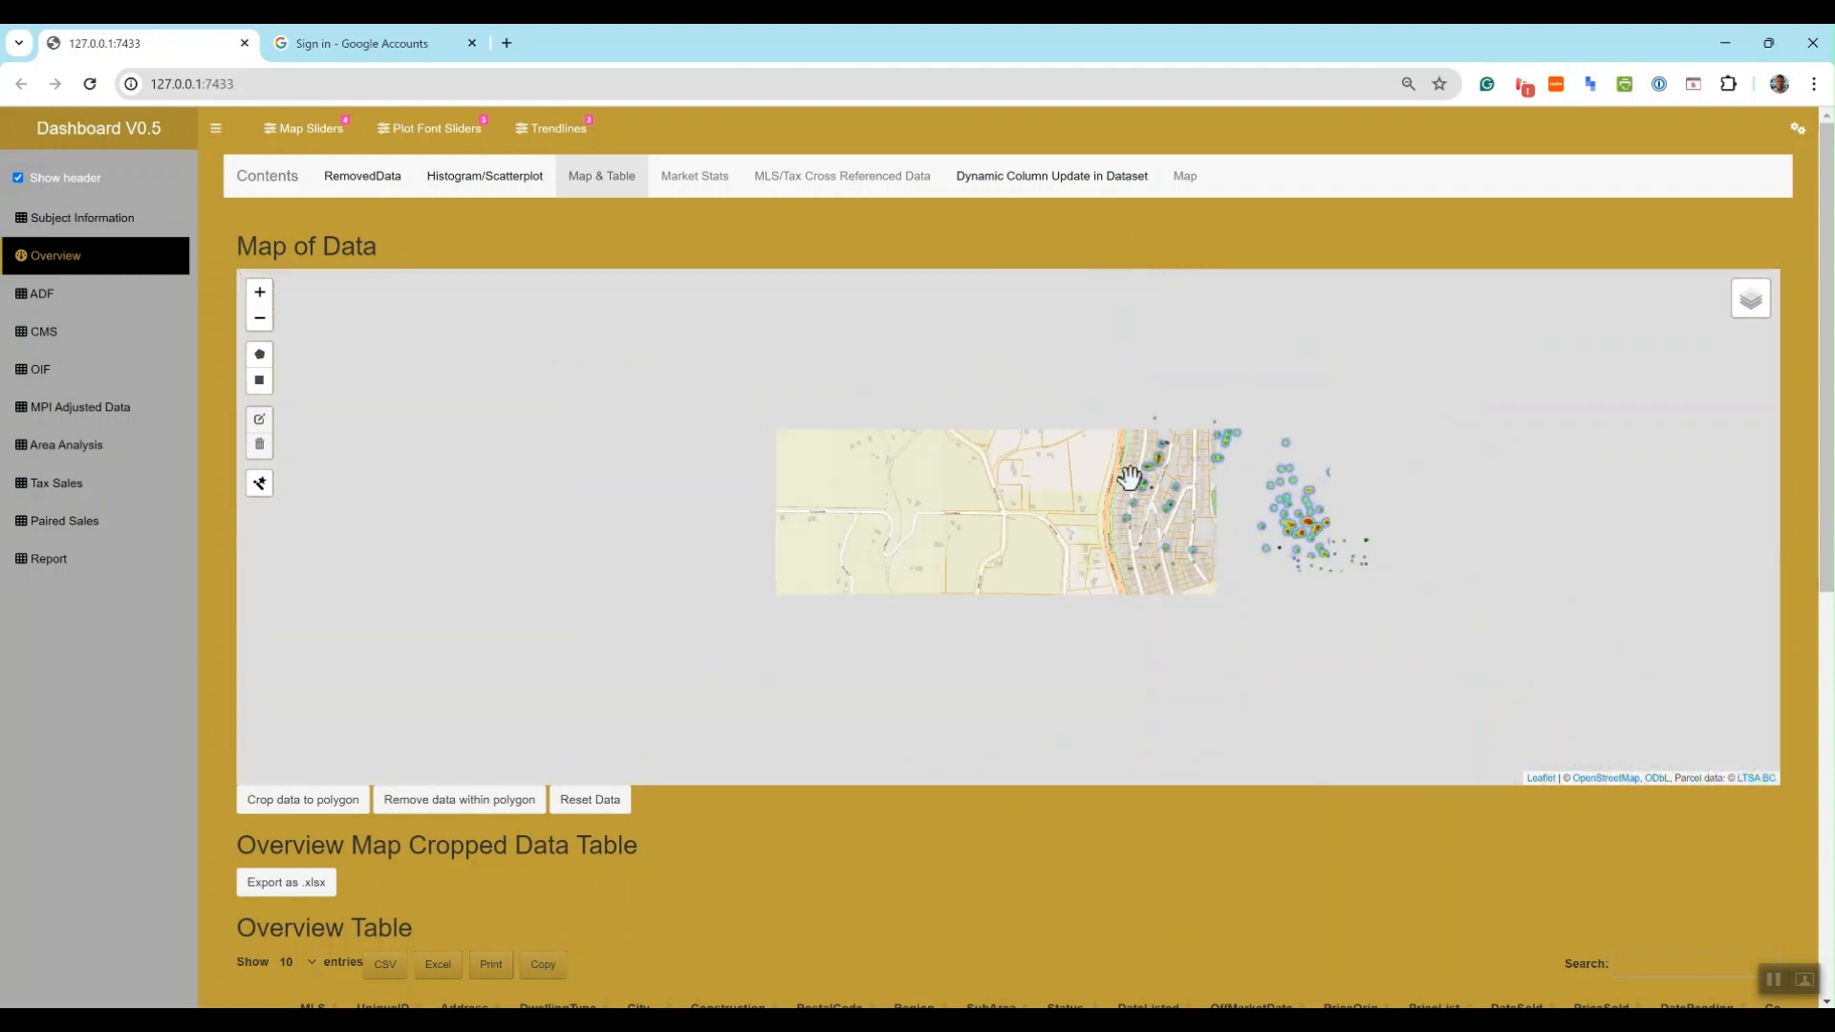
{"action": "scroll", "coordinate": [1216, 507], "scroll_direction": "up", "scroll_amount": 3}
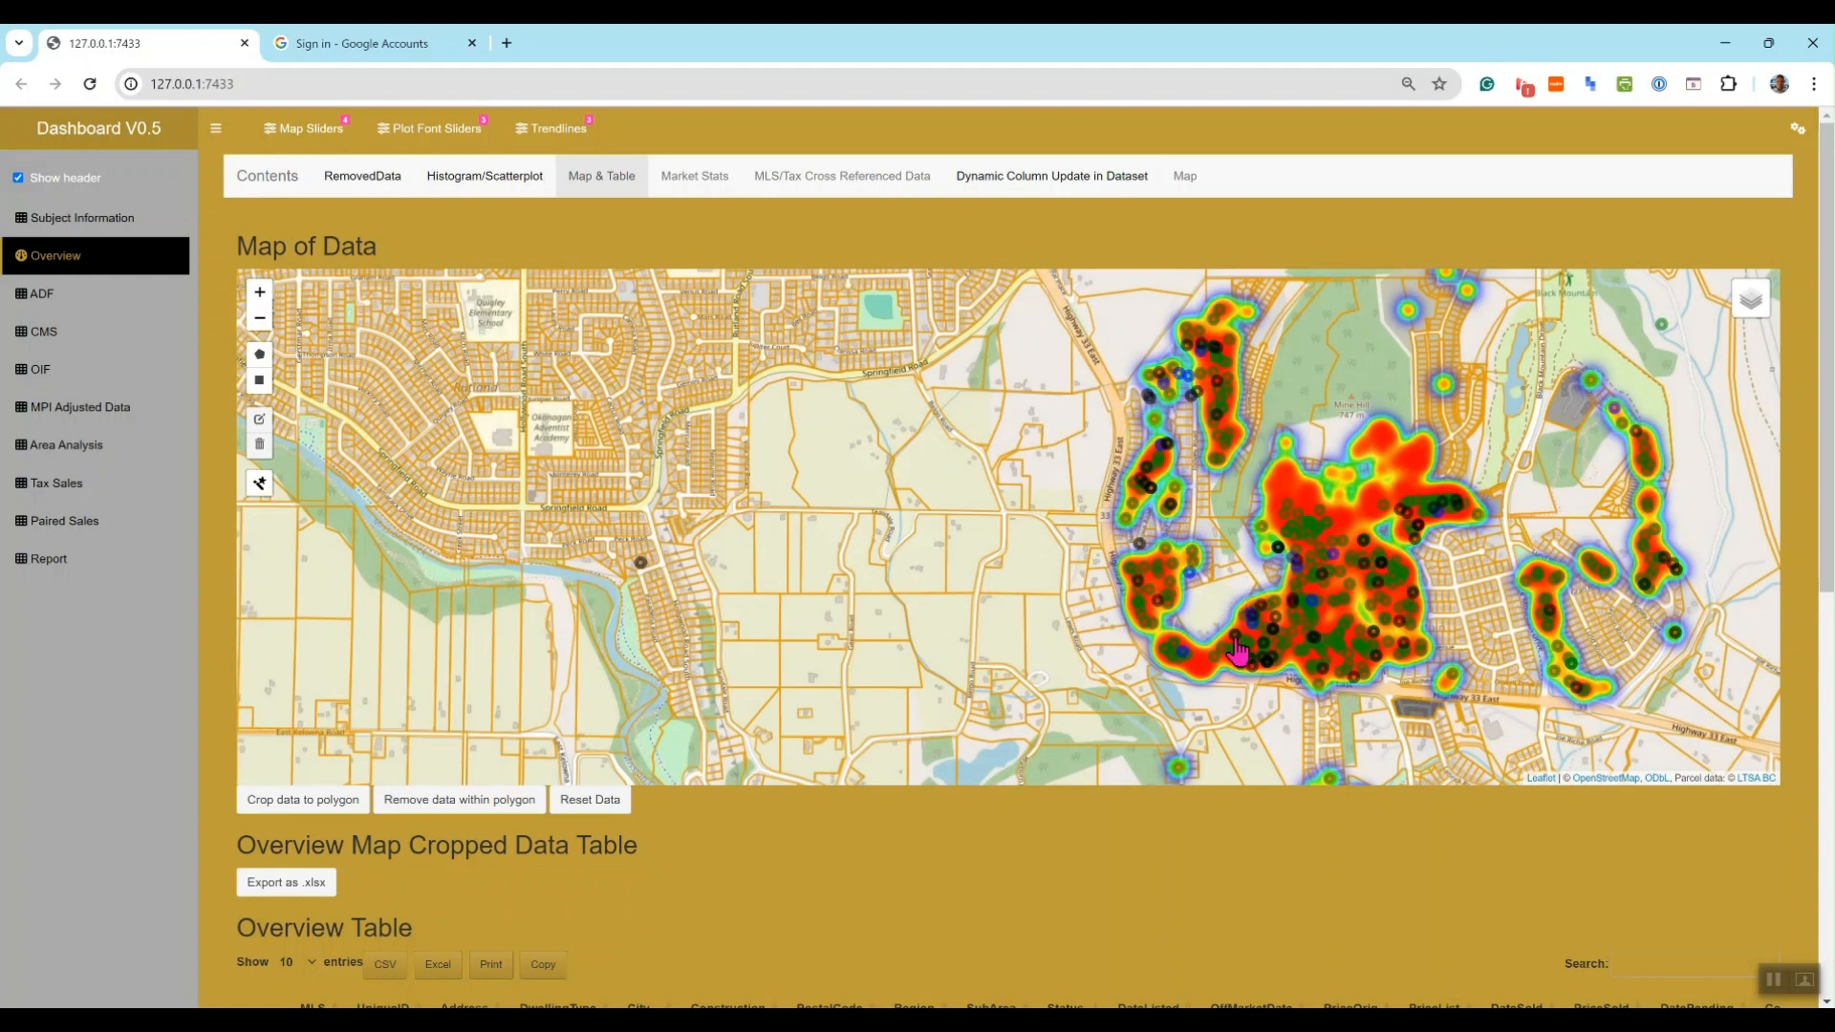
{"action": "scroll", "coordinate": [1237, 653], "scroll_direction": "up", "scroll_amount": 2}
{"action": "scroll", "coordinate": [1061, 527], "scroll_direction": "up", "scroll_amount": 2}
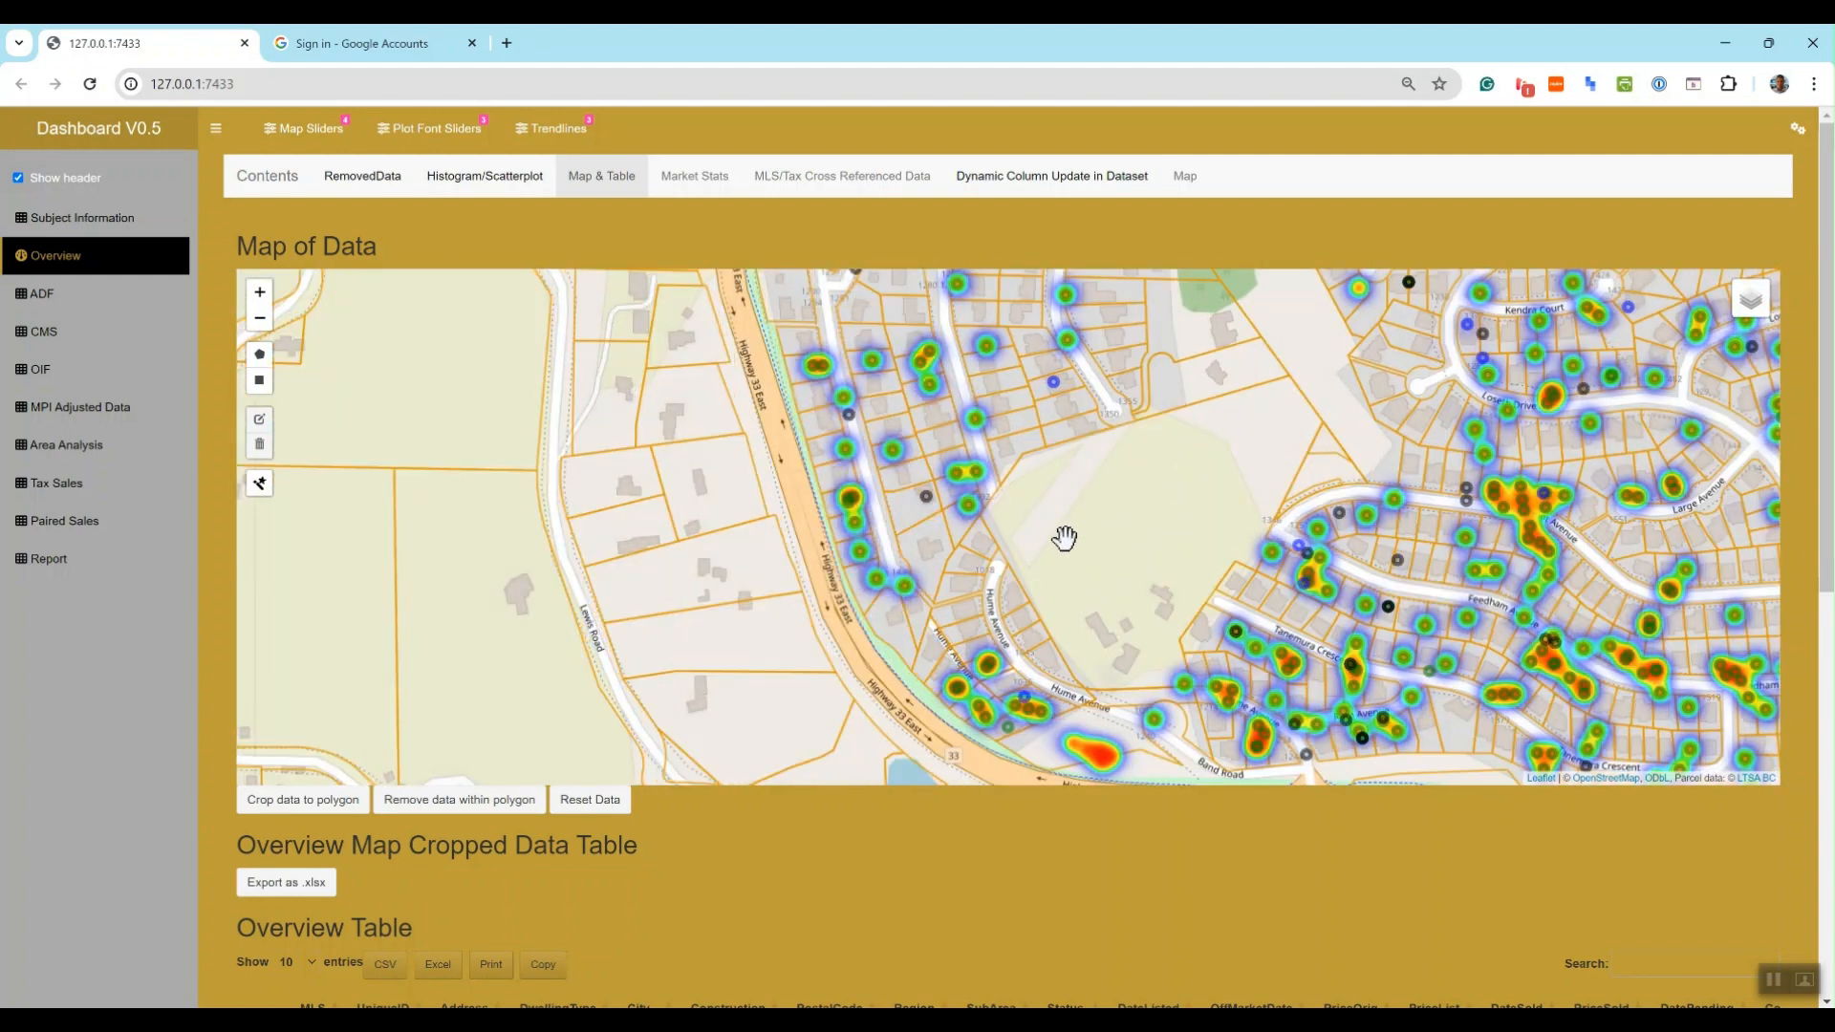
{"action": "left_click_drag", "start_coordinate": [1064, 538], "coordinate": [1031, 462]}
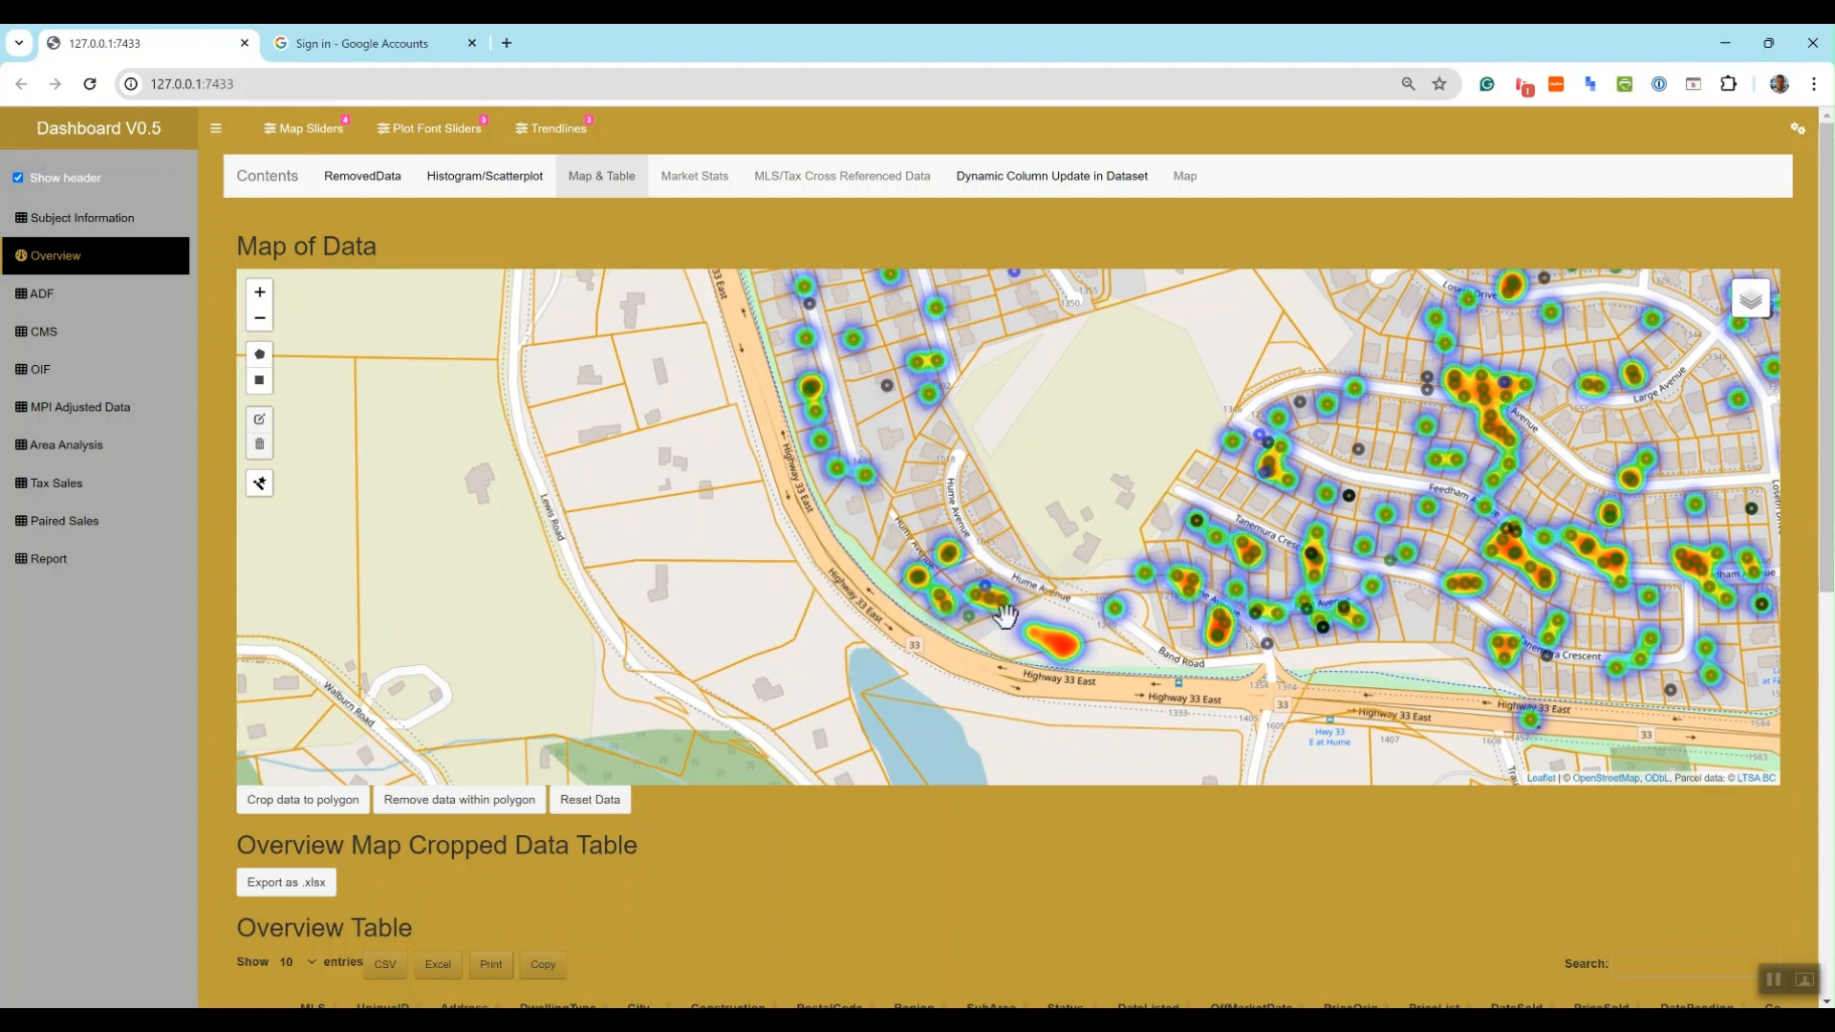
{"action": "left_click_drag", "start_coordinate": [1428, 734], "coordinate": [1303, 611]}
{"action": "scroll", "coordinate": [1421, 621], "scroll_direction": "up", "scroll_amount": 1}
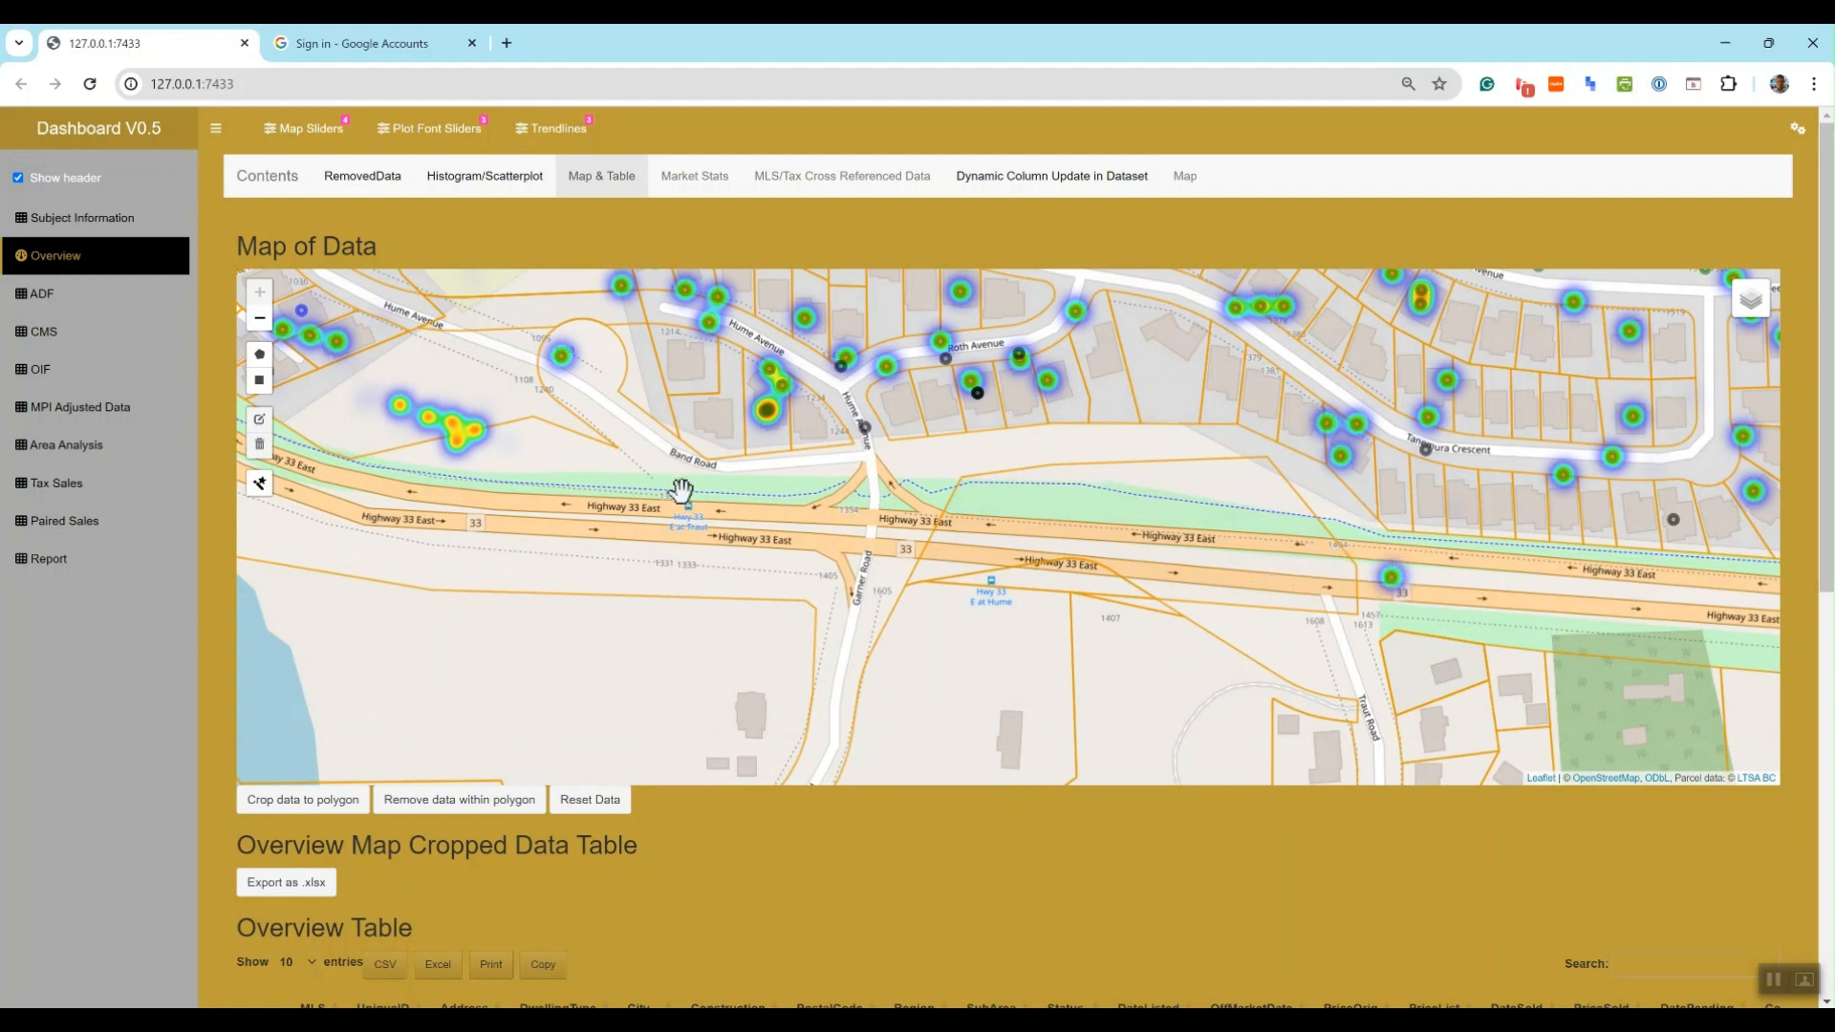
{"action": "scroll", "coordinate": [1642, 645], "scroll_direction": "down", "scroll_amount": 1}
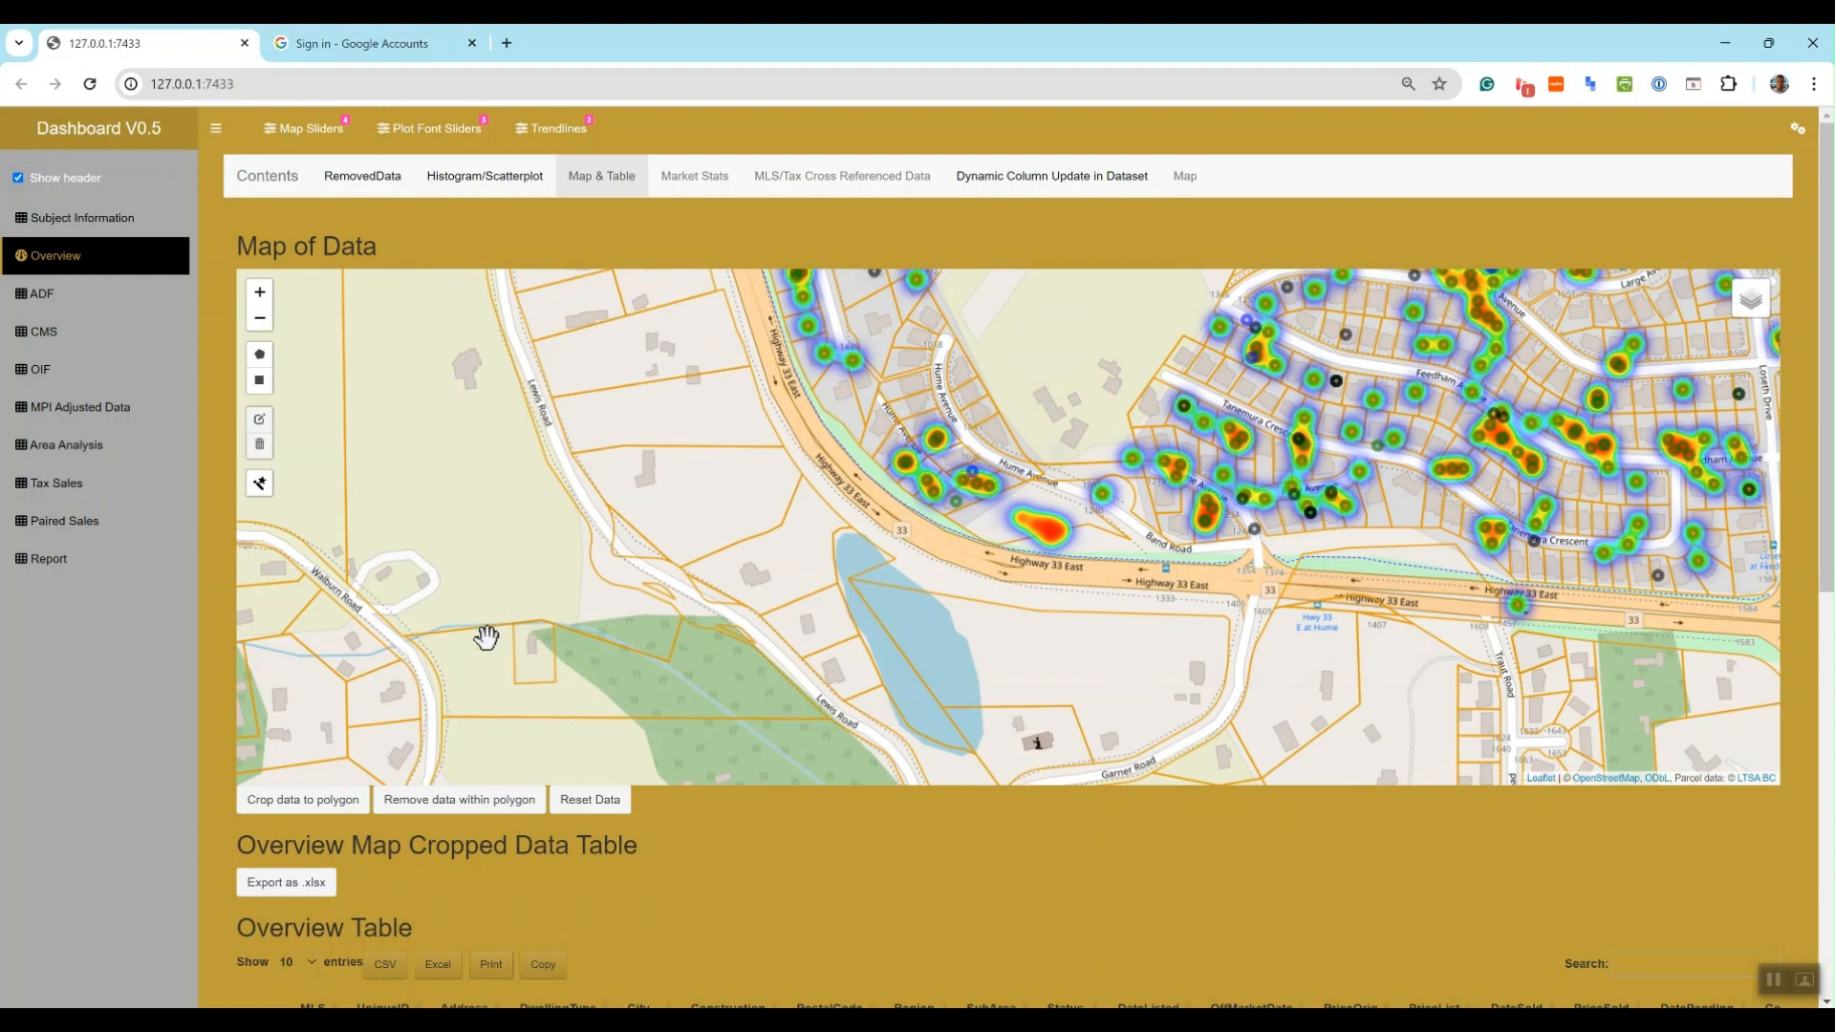
- Open the Market Stats and isolate the SPOP line in the sales to asking price ratio chart, restoring all series
{"action": "left_click", "coordinate": [669, 189]}
{"action": "scroll", "coordinate": [333, 423], "scroll_direction": "down", "scroll_amount": 1}
{"action": "scroll", "coordinate": [330, 423], "scroll_direction": "down", "scroll_amount": 1}
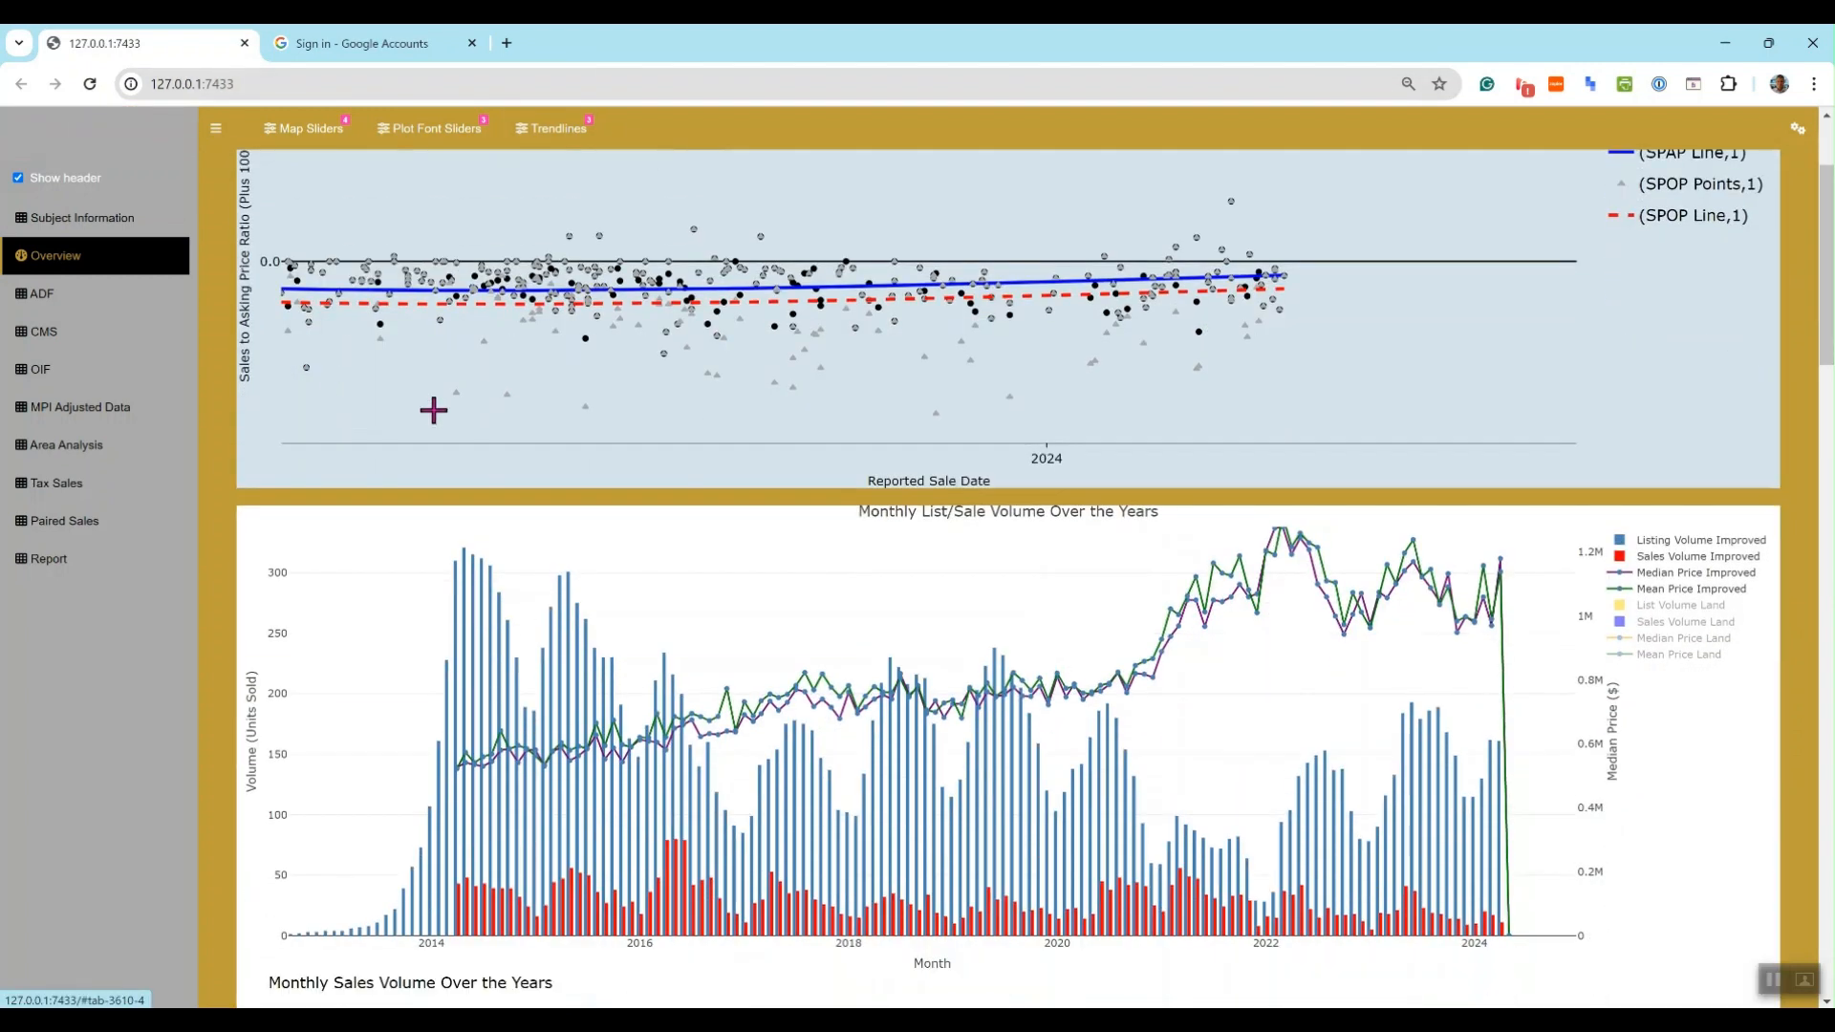
{"action": "scroll", "coordinate": [447, 409], "scroll_direction": "up", "scroll_amount": 2}
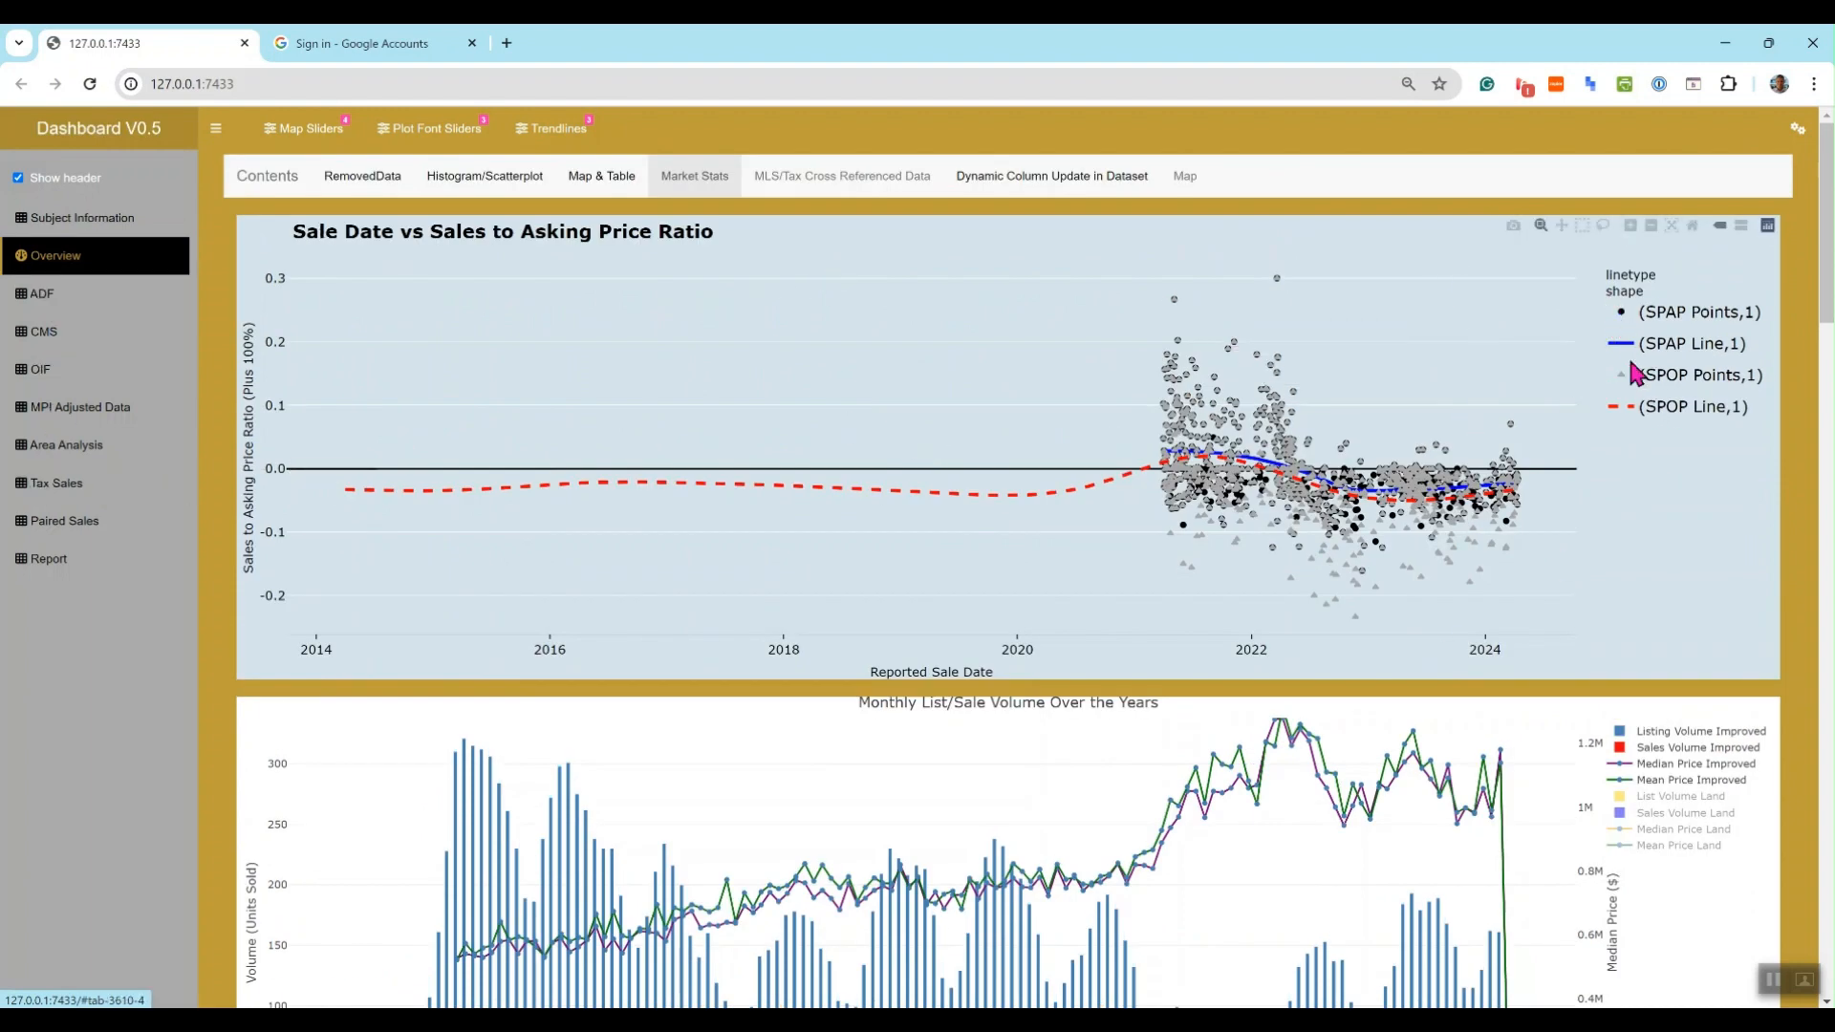
{"action": "double_click", "coordinate": [1621, 409]}
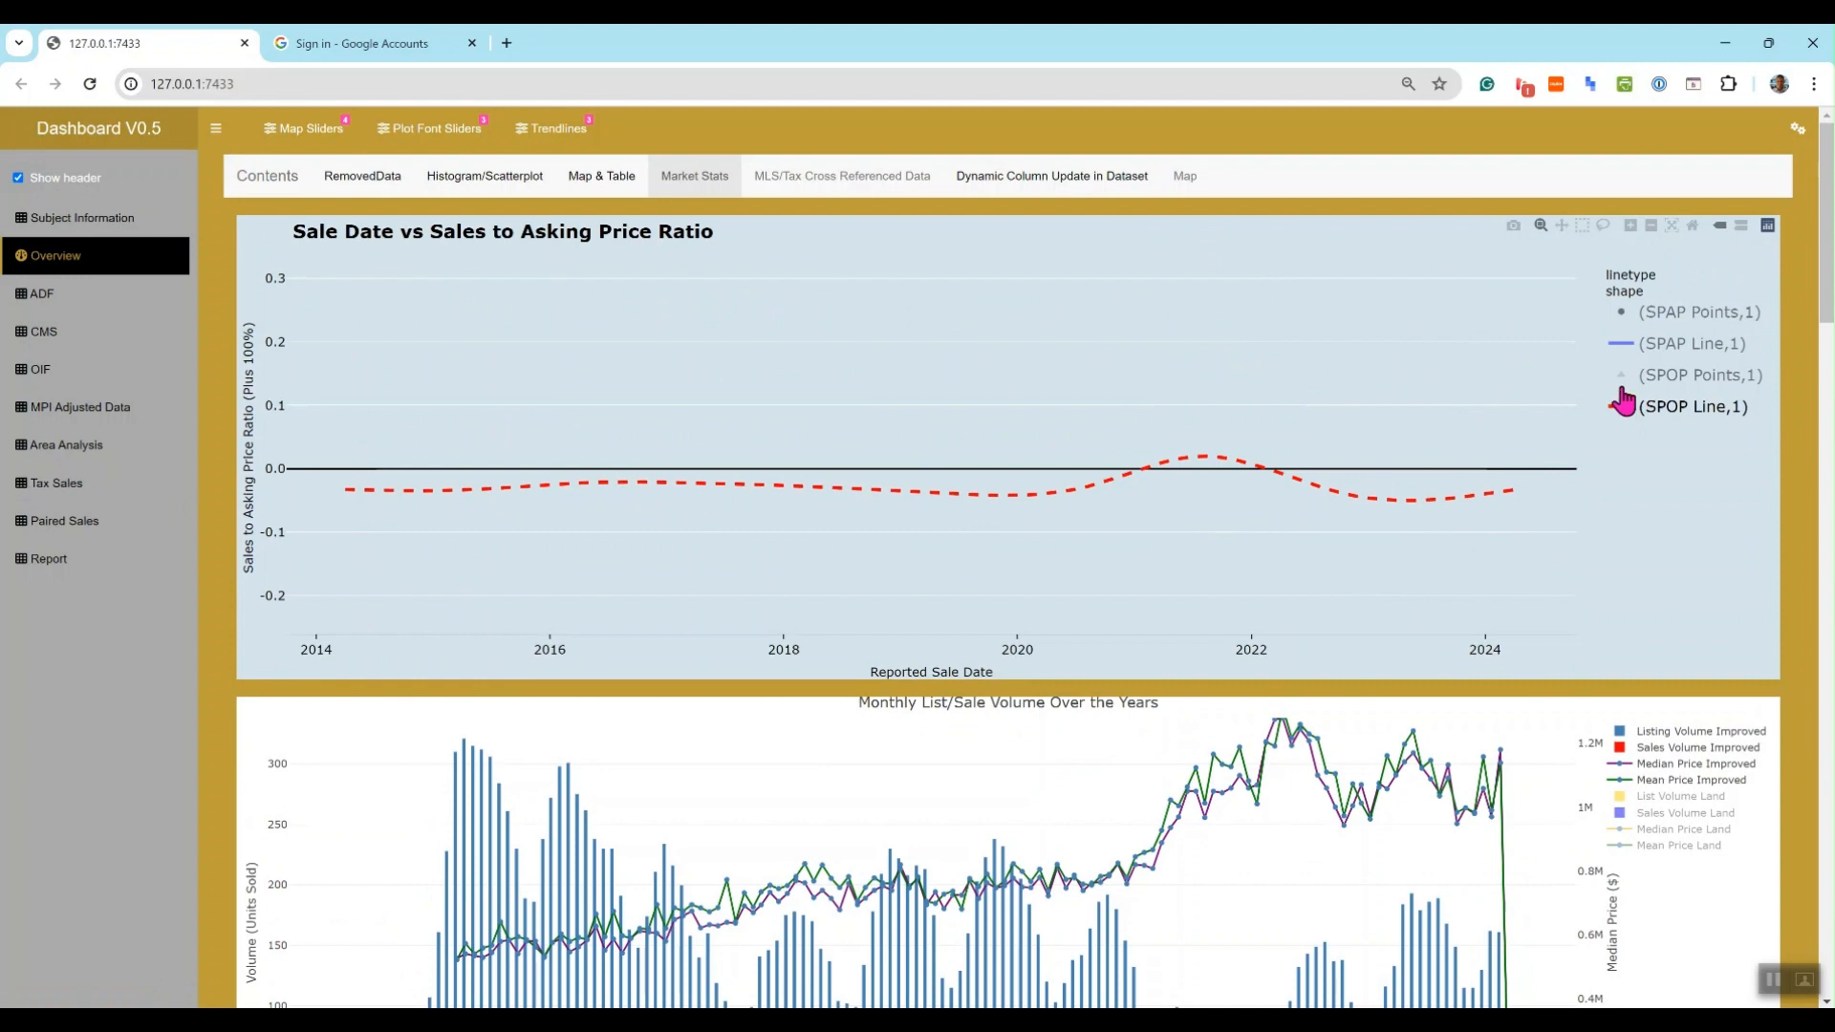
{"action": "double_click", "coordinate": [1621, 406]}
- Review the monthly list/sale volume, monthly sales volume and median sales price charts
{"action": "scroll", "coordinate": [1543, 659], "scroll_direction": "down", "scroll_amount": 2}
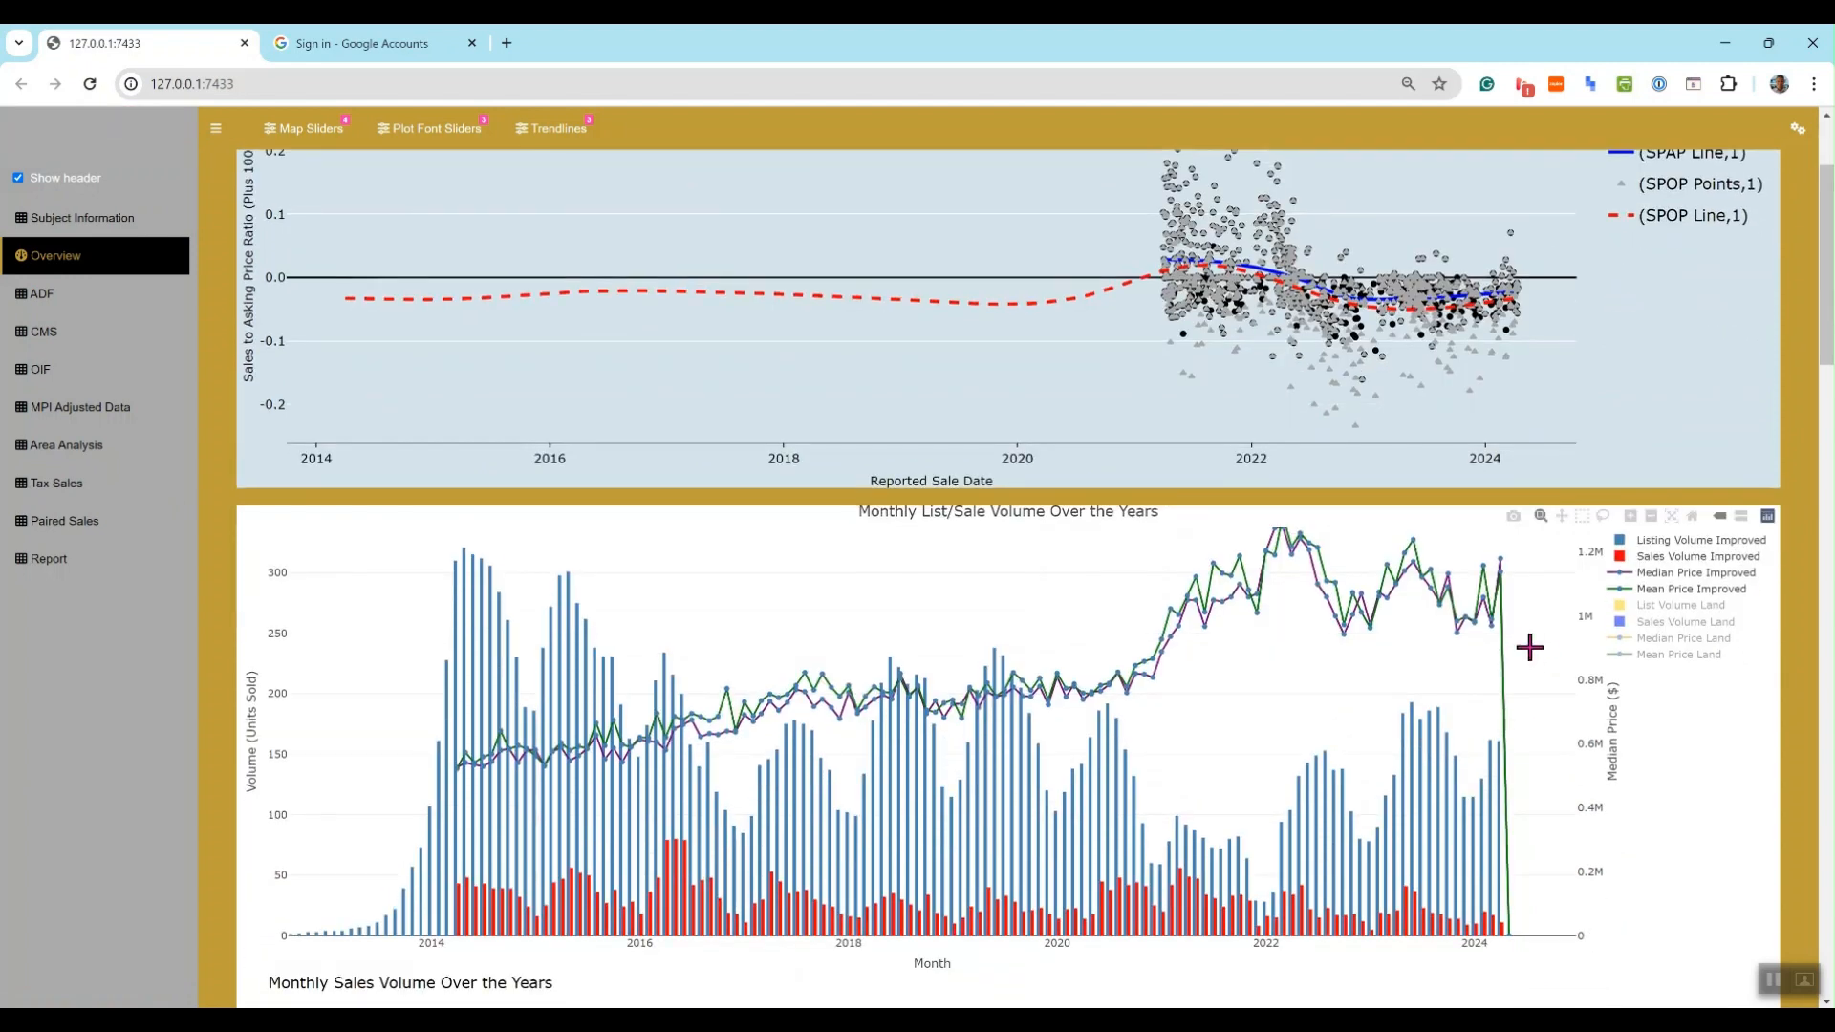
{"action": "scroll", "coordinate": [1504, 612], "scroll_direction": "down", "scroll_amount": 1}
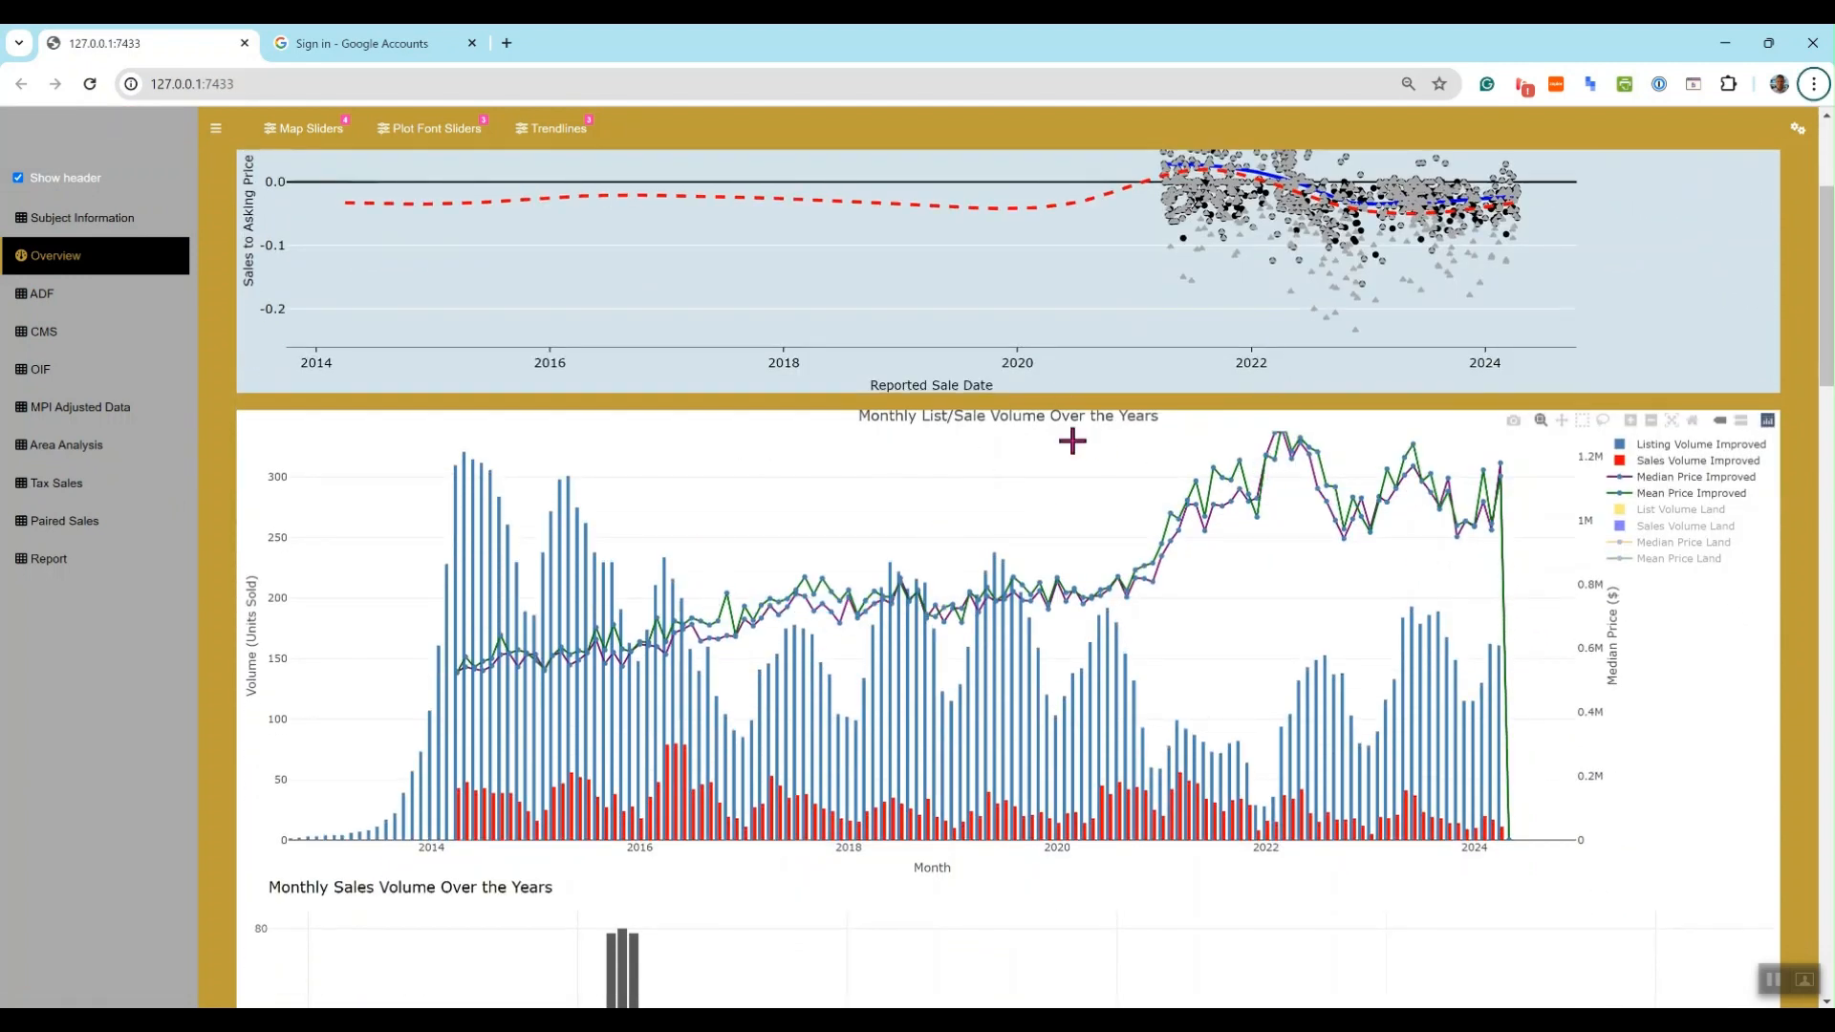
{"action": "scroll", "coordinate": [697, 573], "scroll_direction": "down", "scroll_amount": 15}
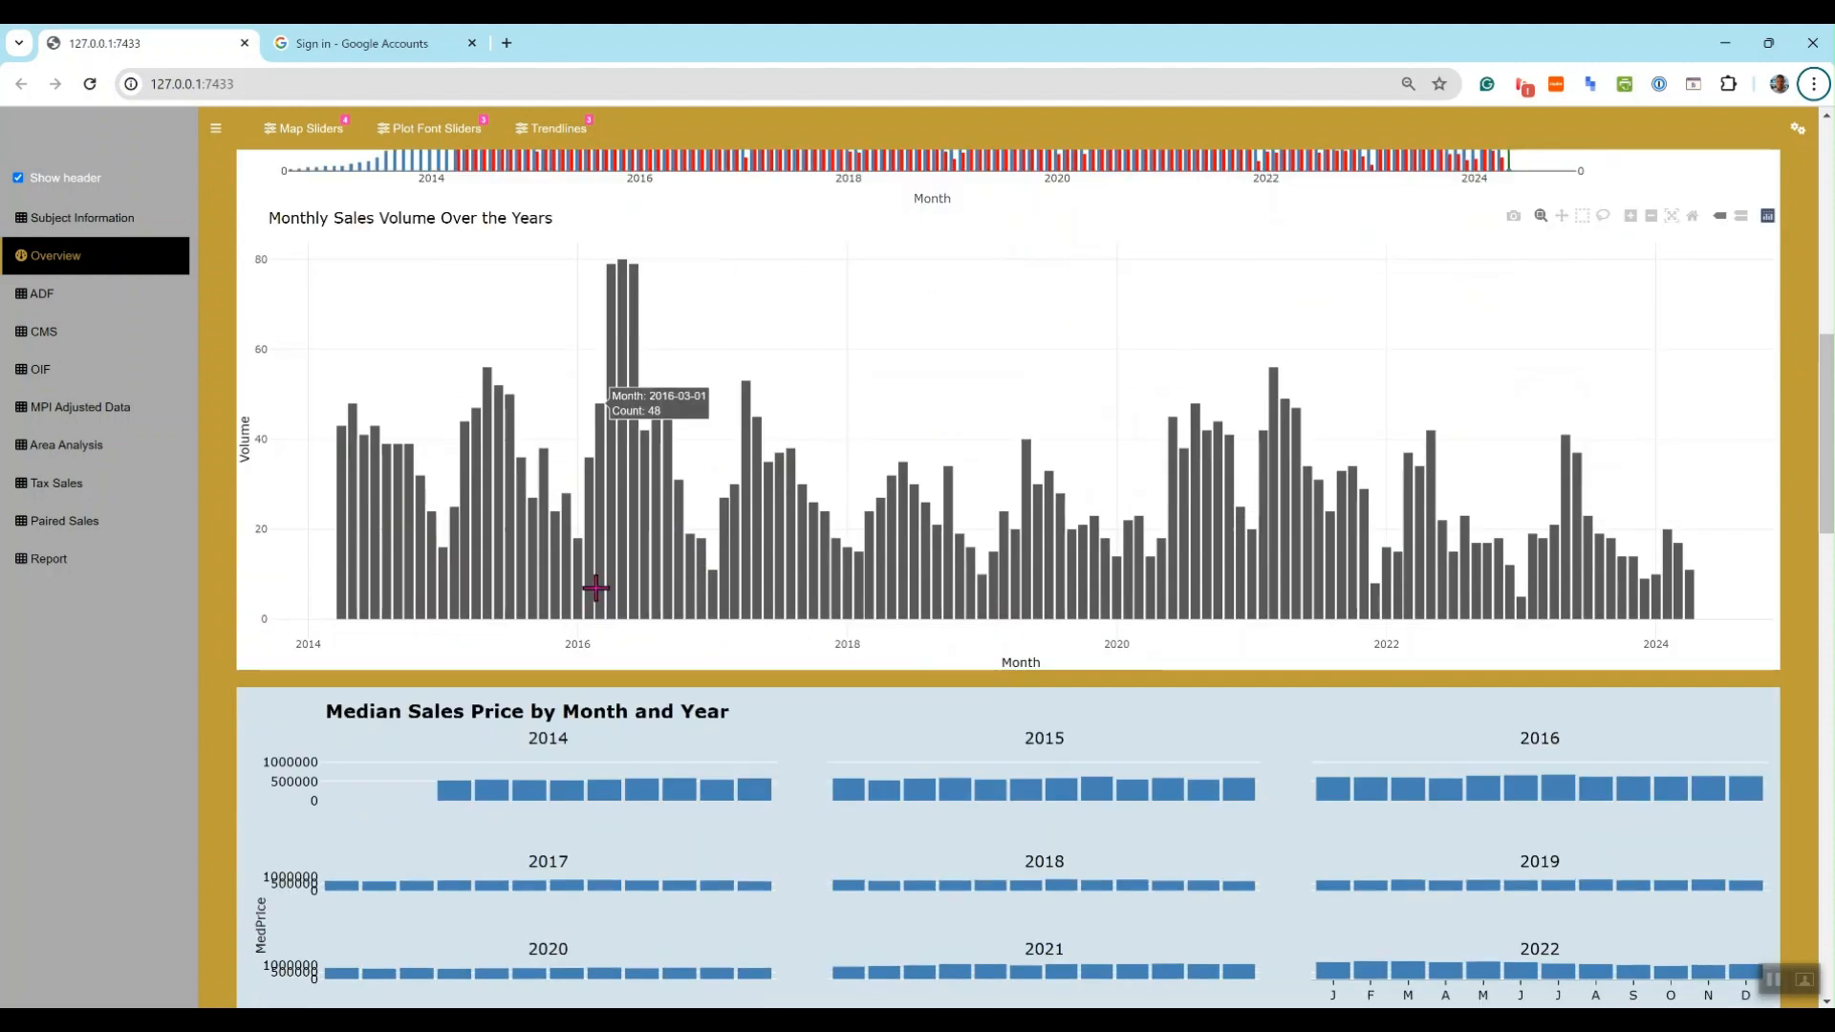
{"action": "scroll", "coordinate": [923, 770], "scroll_direction": "down", "scroll_amount": 5}
{"action": "scroll", "coordinate": [1072, 698], "scroll_direction": "up", "scroll_amount": 15}
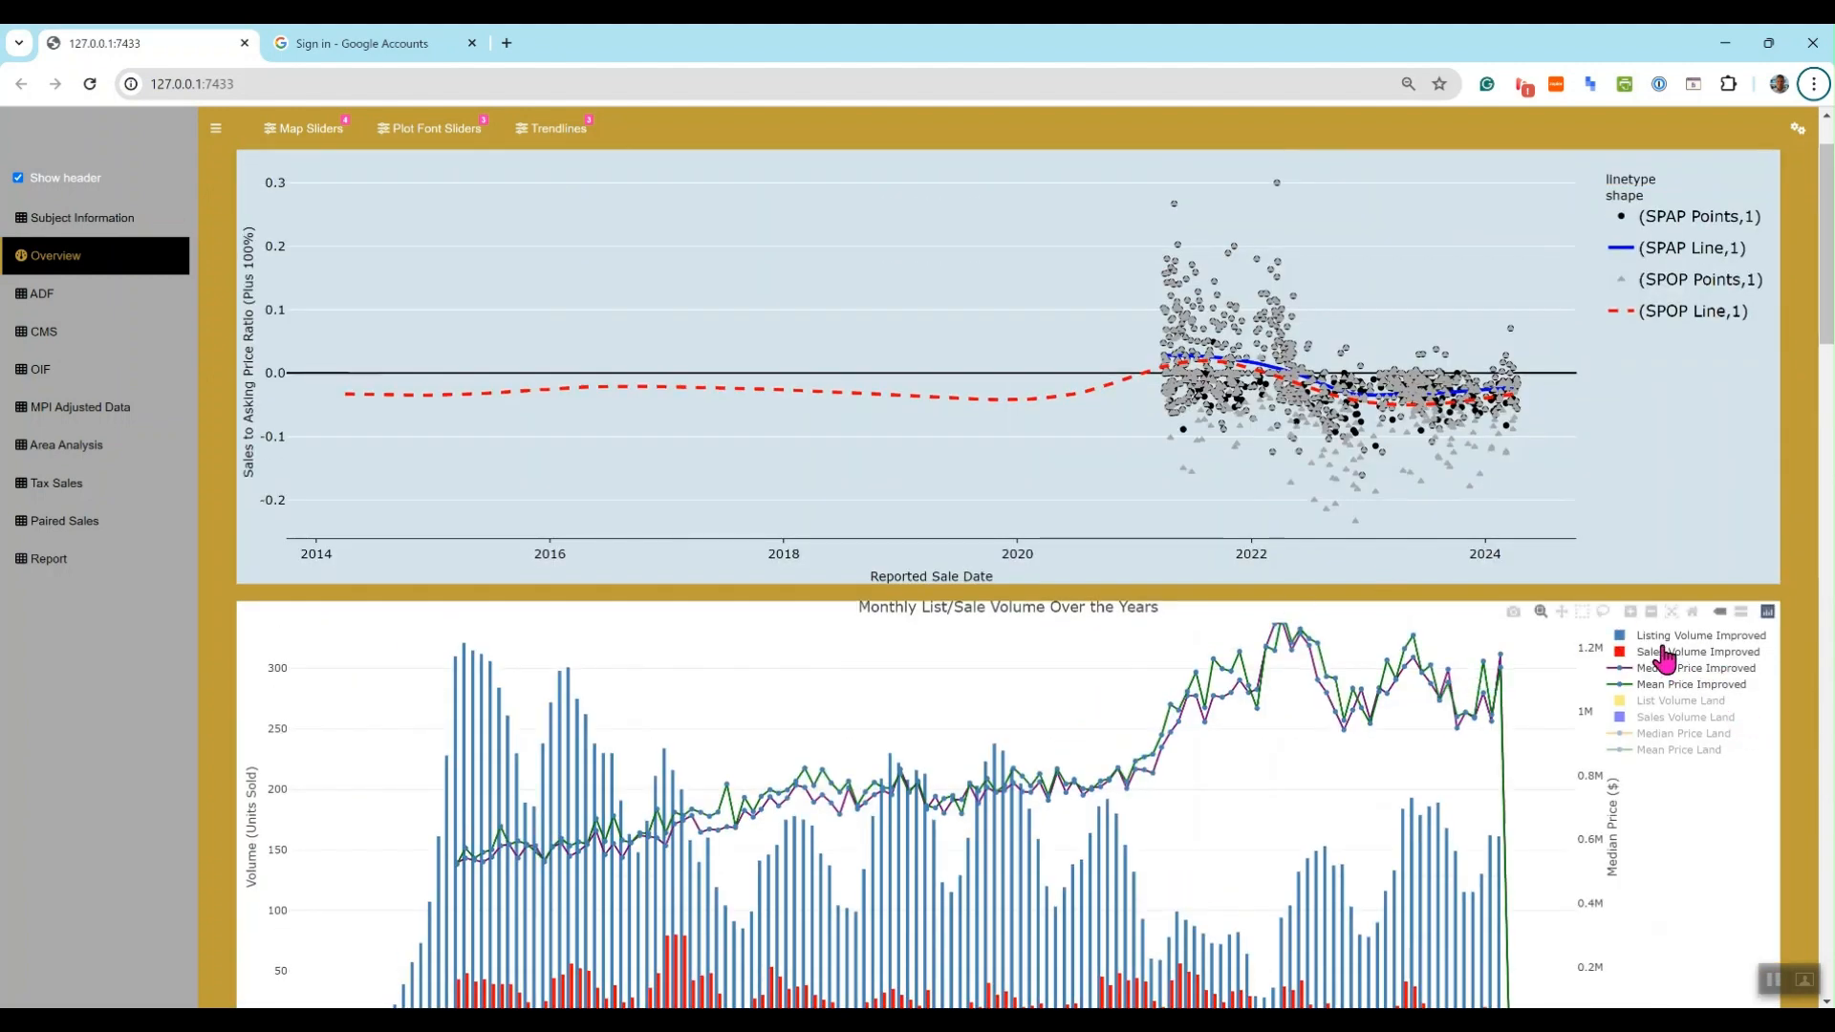
- Show only Sales Volume Improved and Mean Price Improved in the Monthly List/Sale Volume chart
{"action": "double_click", "coordinate": [1659, 635]}
{"action": "left_click", "coordinate": [1659, 636]}
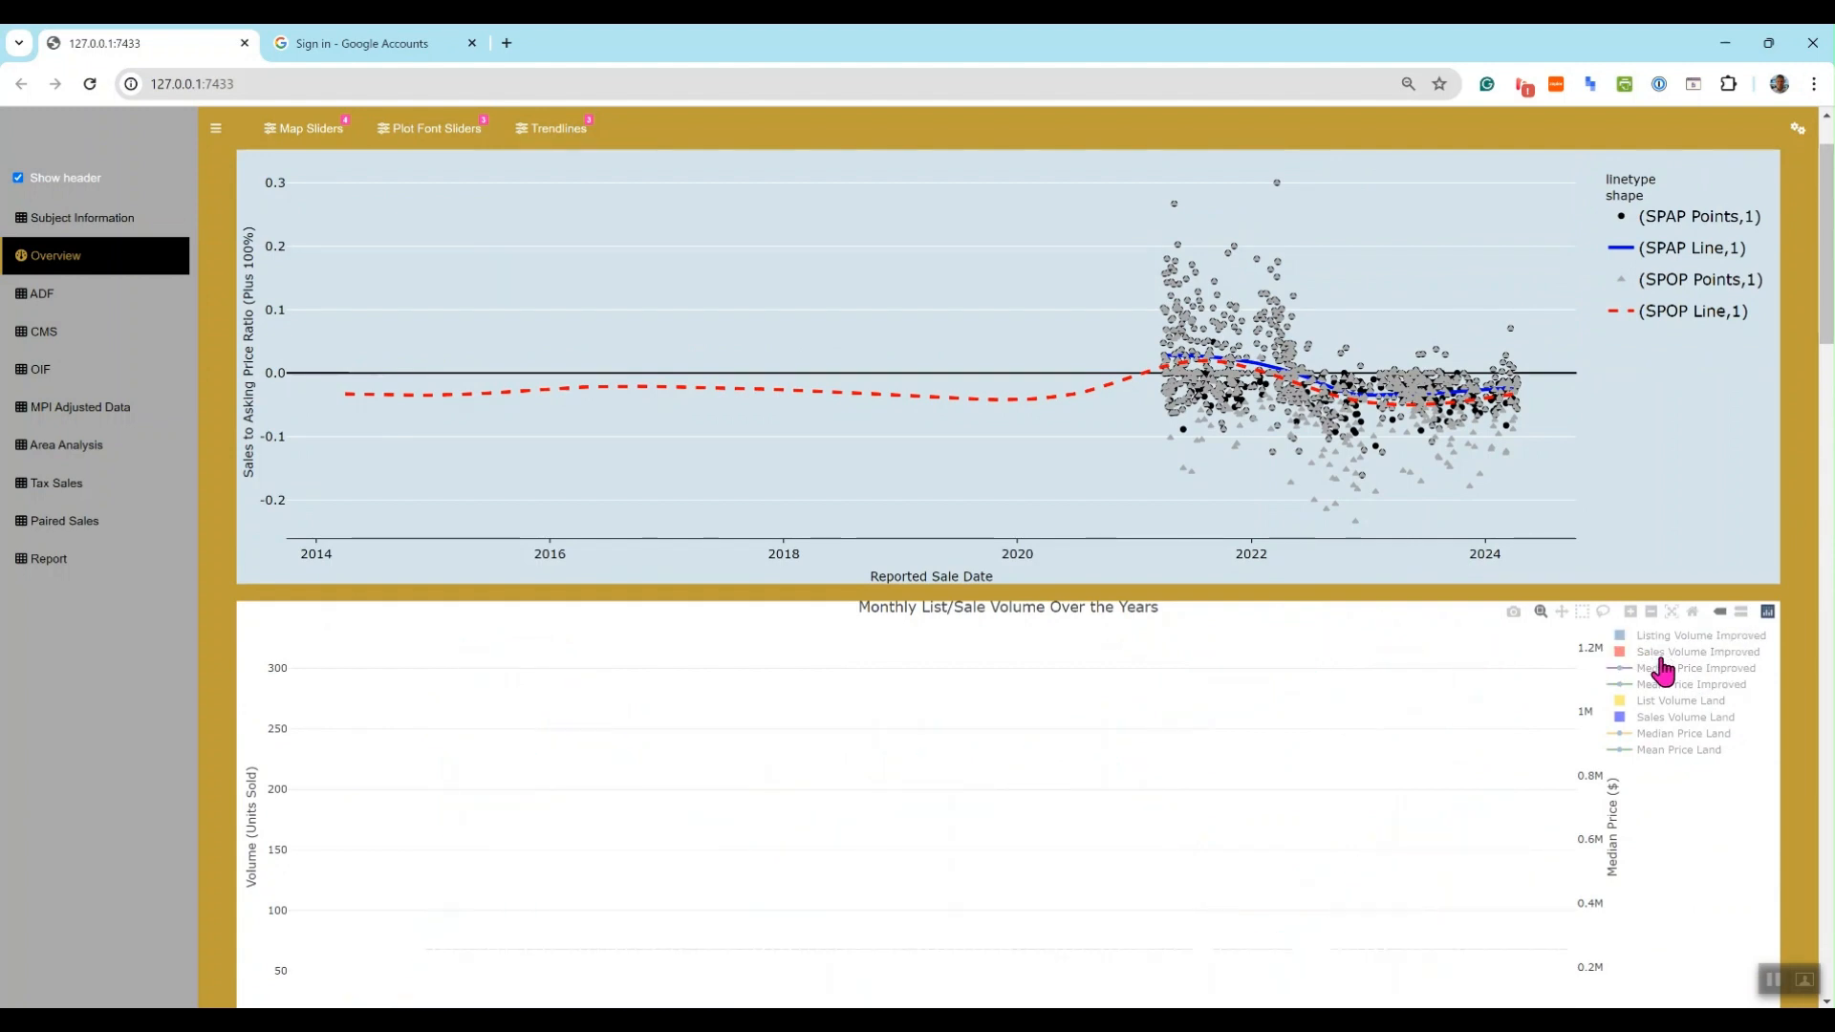
{"action": "left_click", "coordinate": [1661, 653]}
{"action": "left_click", "coordinate": [1662, 684]}
{"action": "scroll", "coordinate": [1517, 691], "scroll_direction": "down", "scroll_amount": 1}
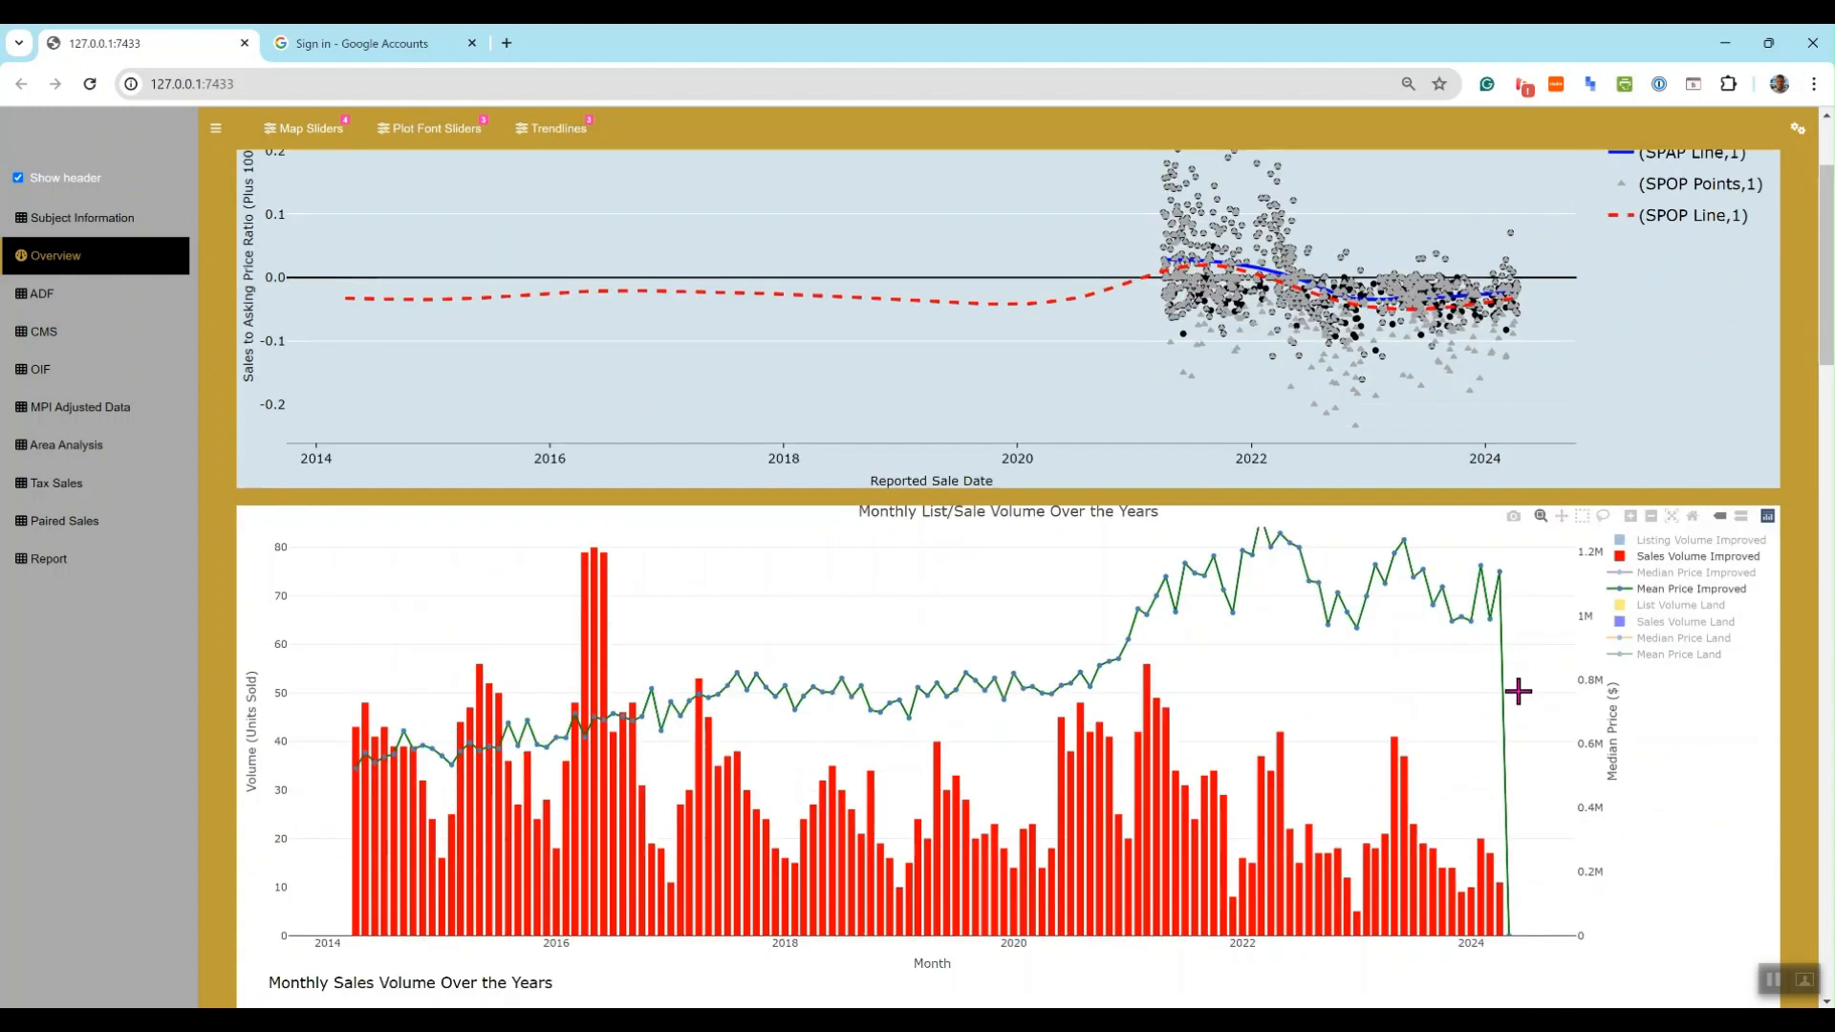
{"action": "scroll", "coordinate": [1517, 691], "scroll_direction": "up", "scroll_amount": 2}
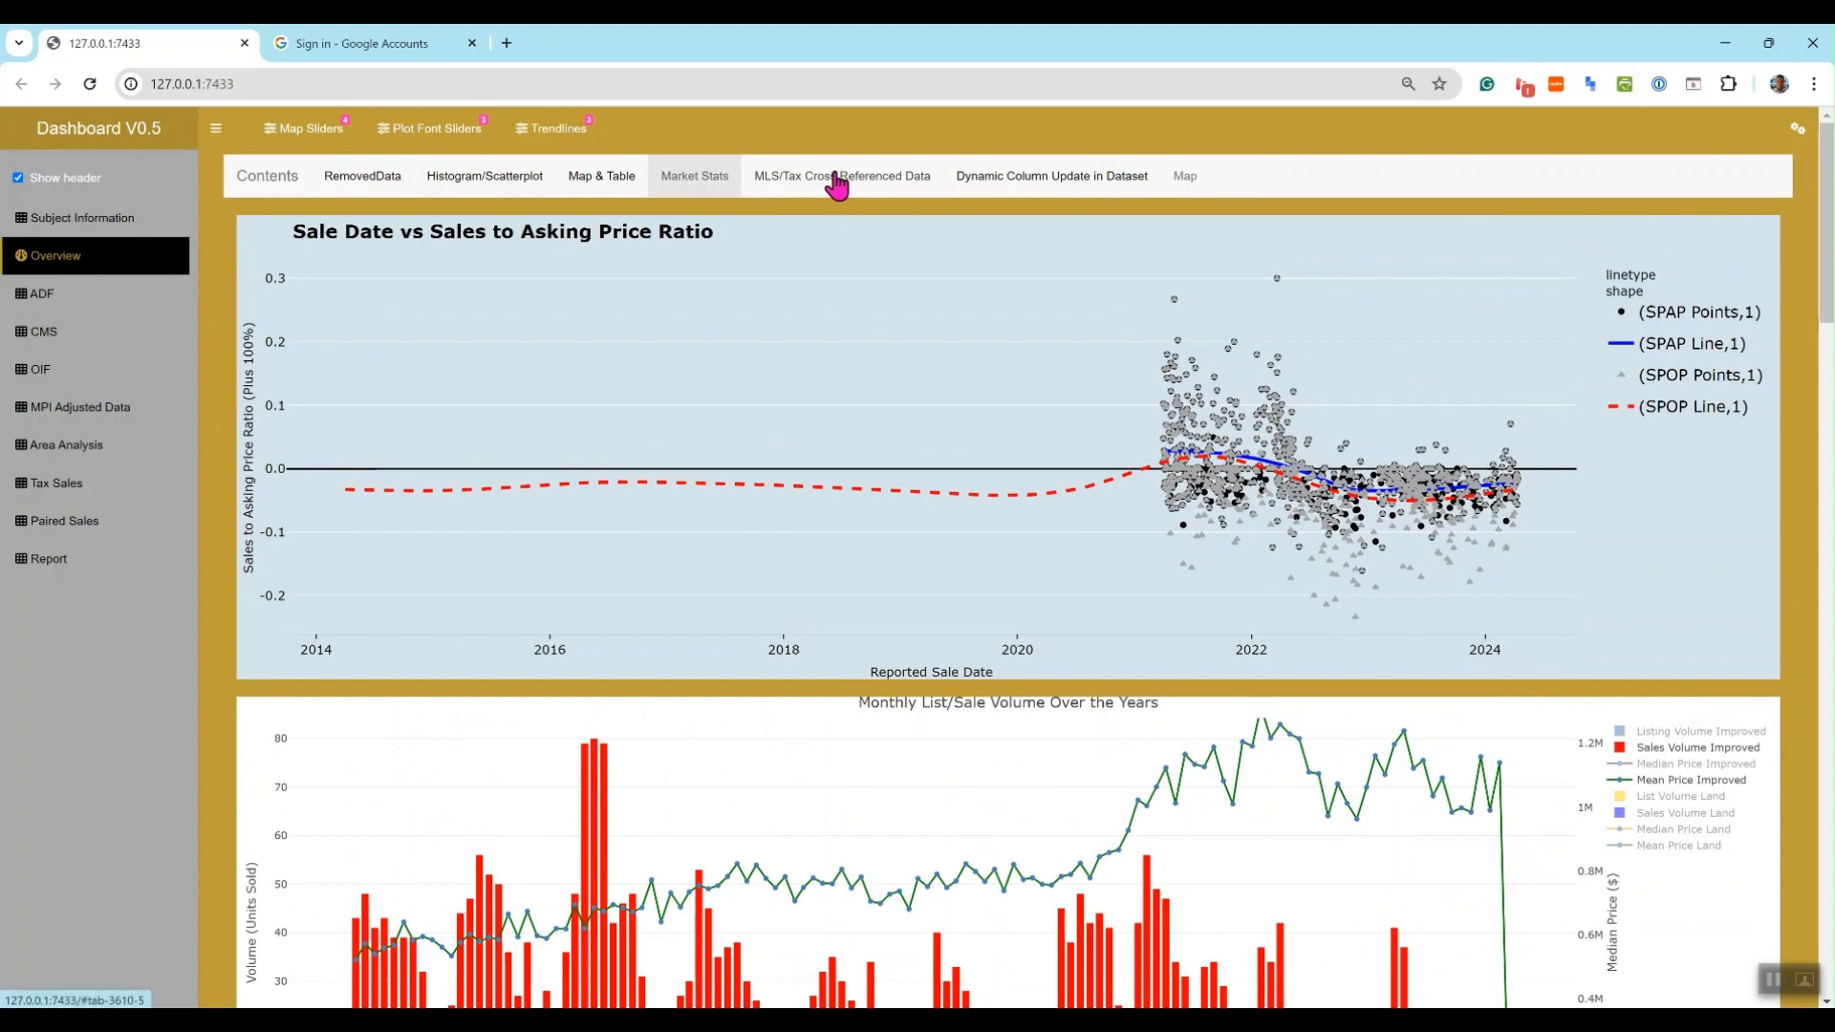
- Set the MLS/Tax Cross Referenced Data threshold to 78 days and open the Dynamic Column Update in Dataset view
{"action": "left_click", "coordinate": [837, 181]}
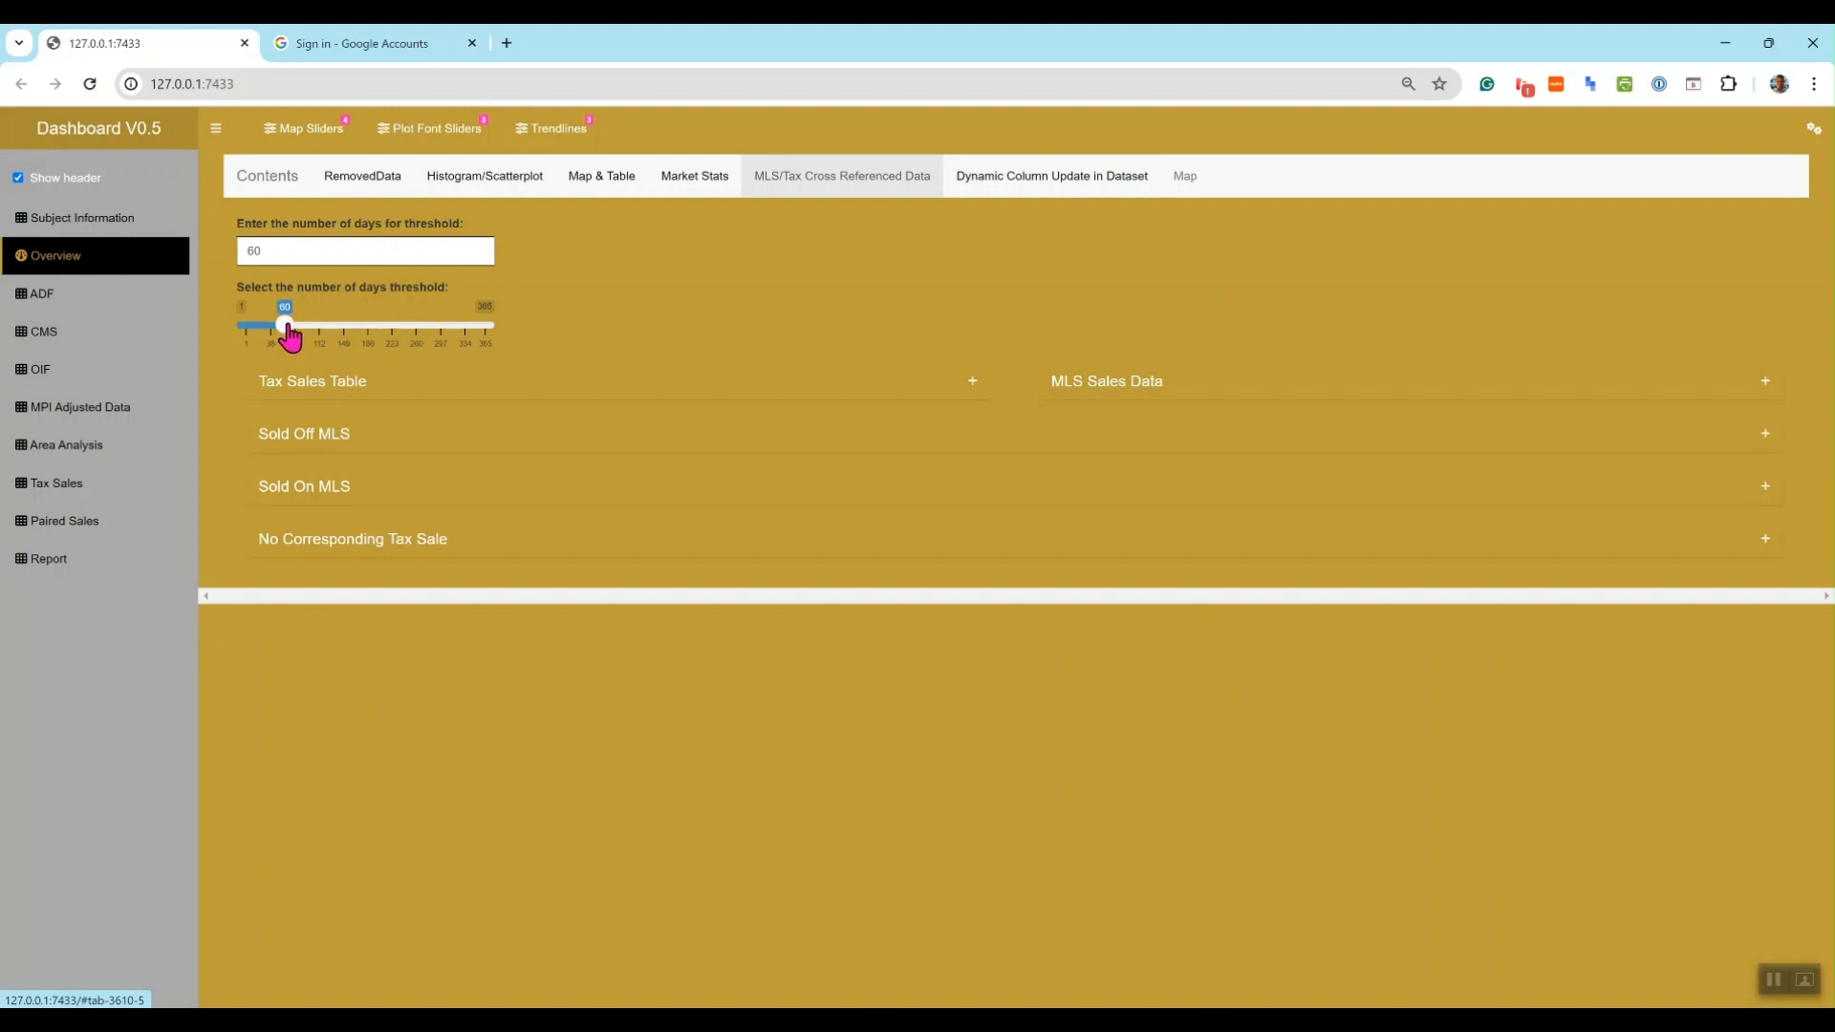
{"action": "mouse_move", "coordinate": [287, 326]}
{"action": "left_mouse_down"}
{"action": "mouse_move", "coordinate": [377, 340]}
{"action": "mouse_move", "coordinate": [298, 336]}
{"action": "left_mouse_up"}
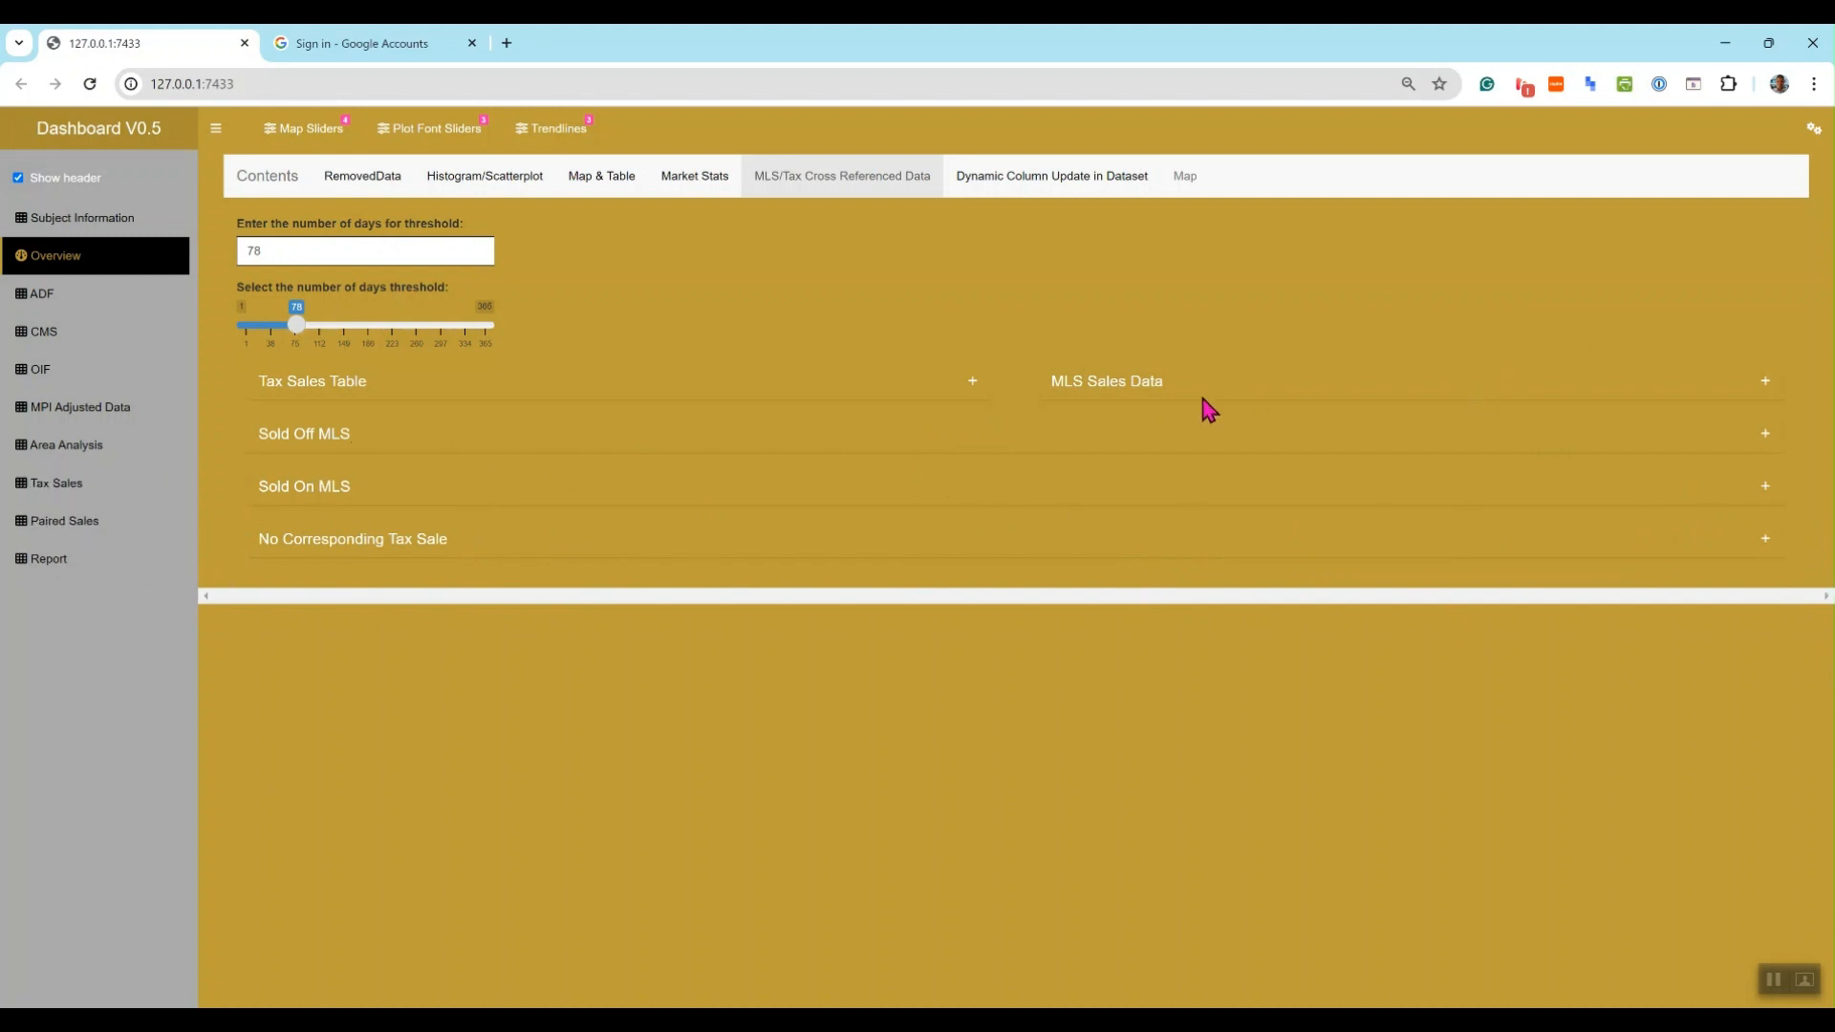
{"action": "left_click", "coordinate": [1063, 181]}
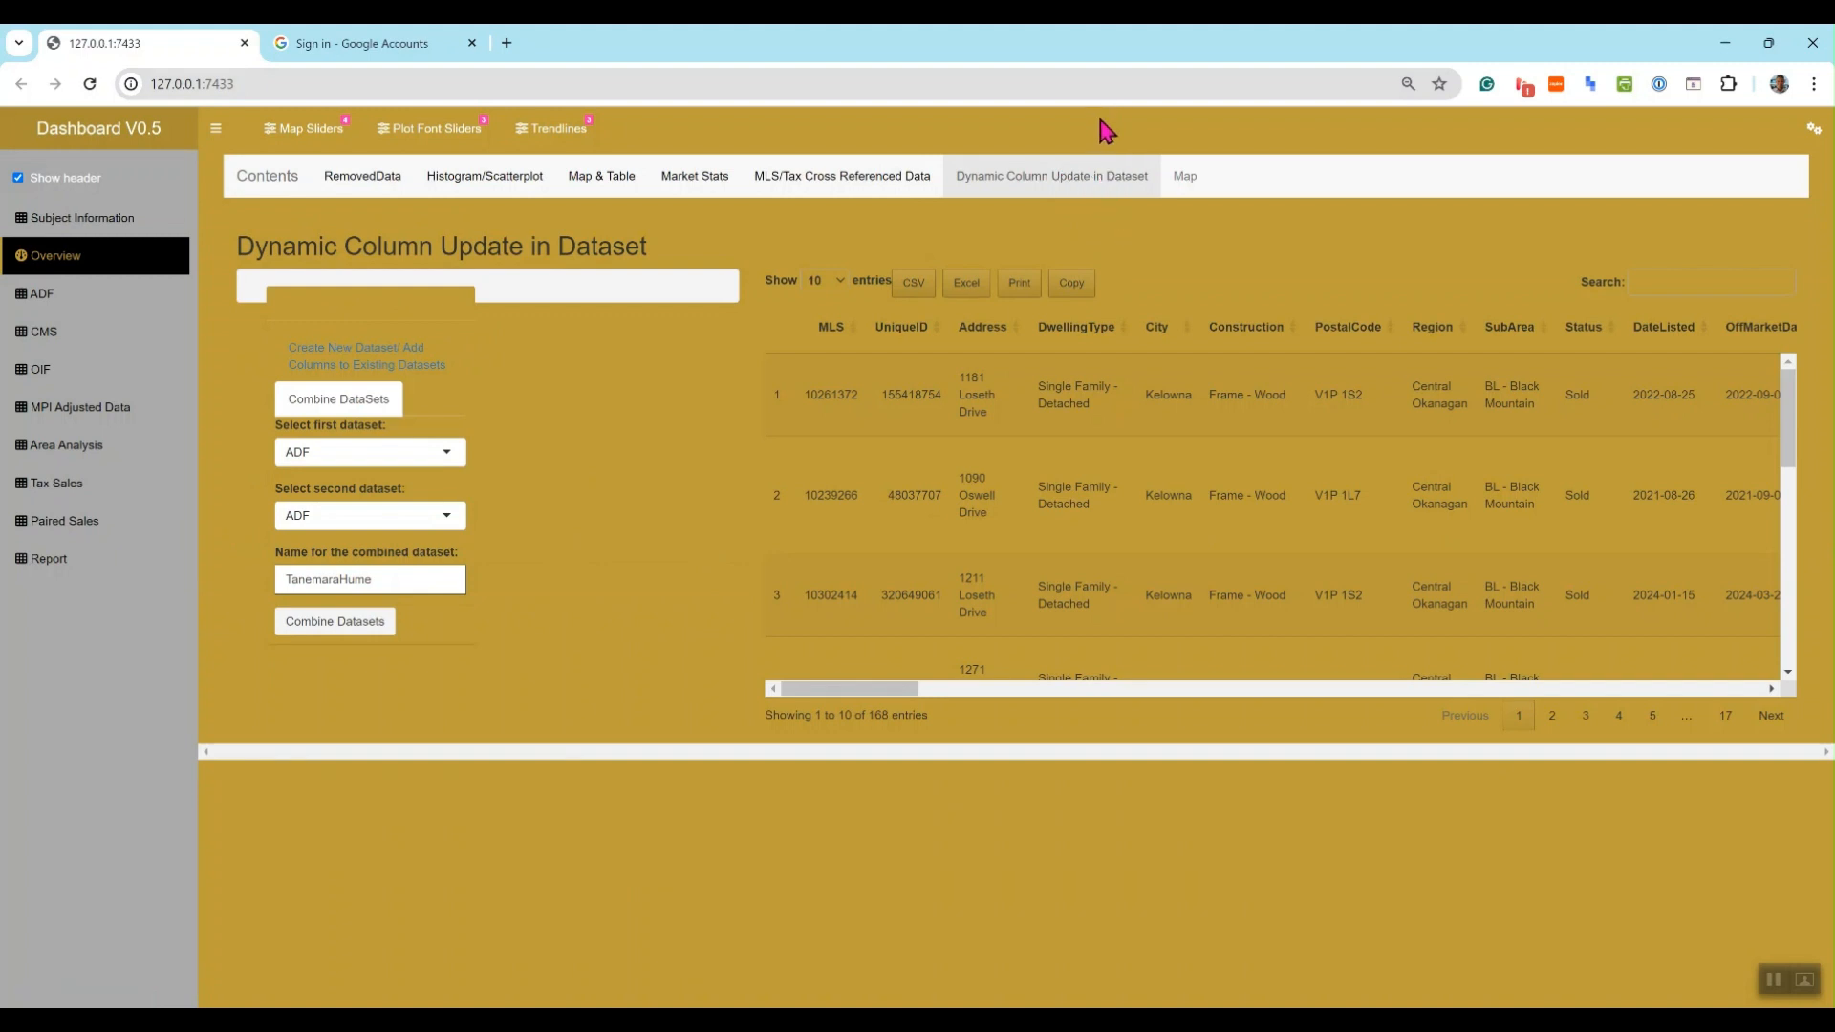
{"action": "left_click", "coordinate": [1120, 83]}
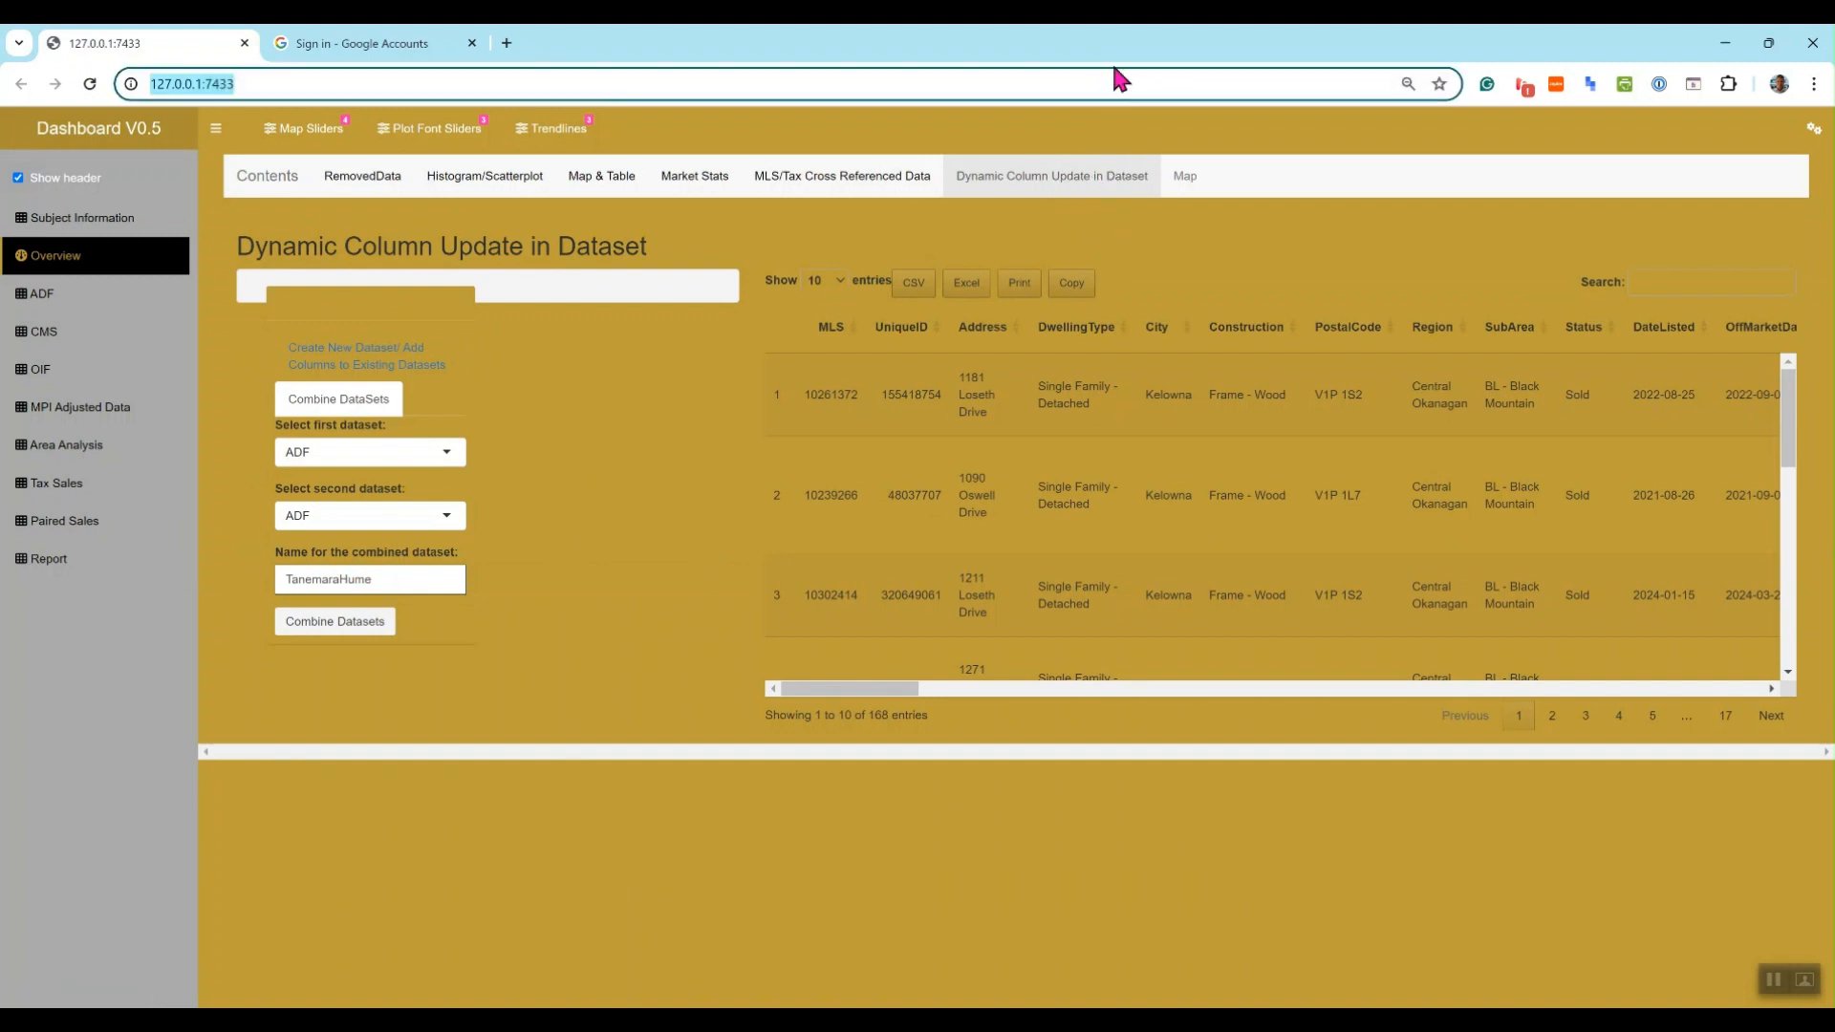
{"action": "left_click", "coordinate": [1118, 150]}
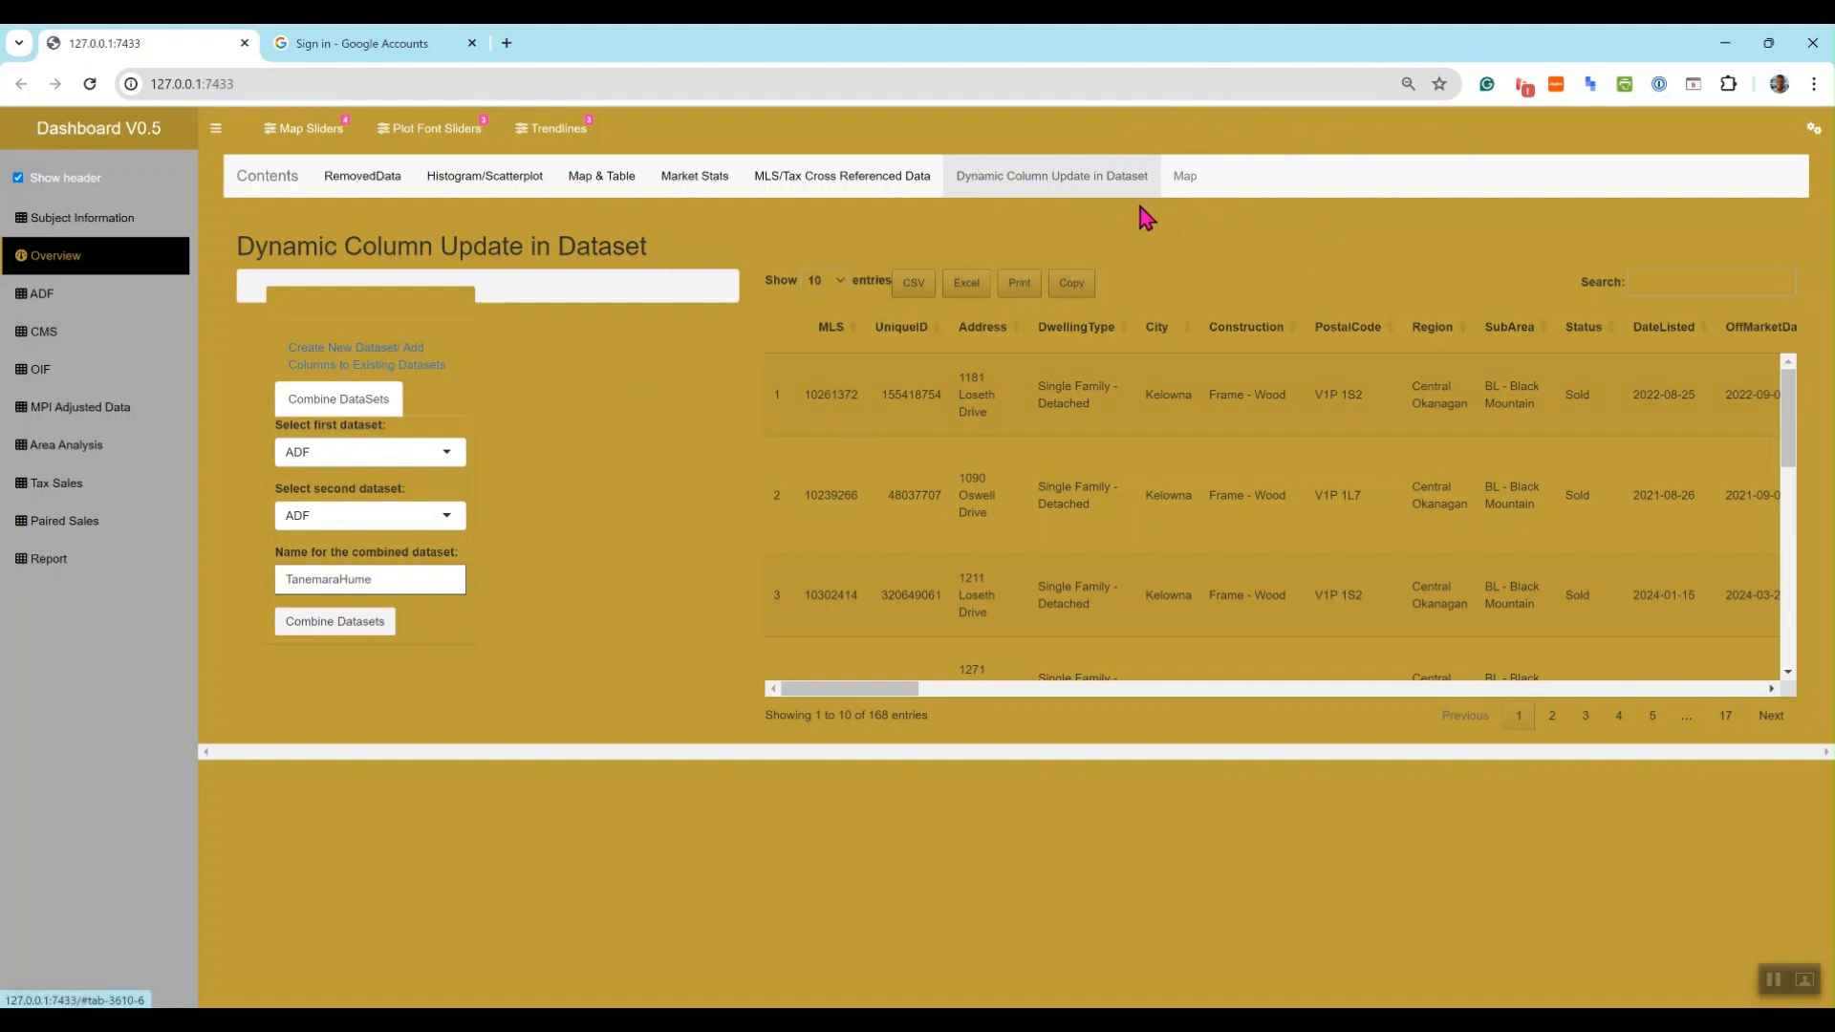
- Open the Overview section's Map view and locate the ADF dataset's heat map data around Kelowna
{"action": "left_click", "coordinate": [1187, 183]}
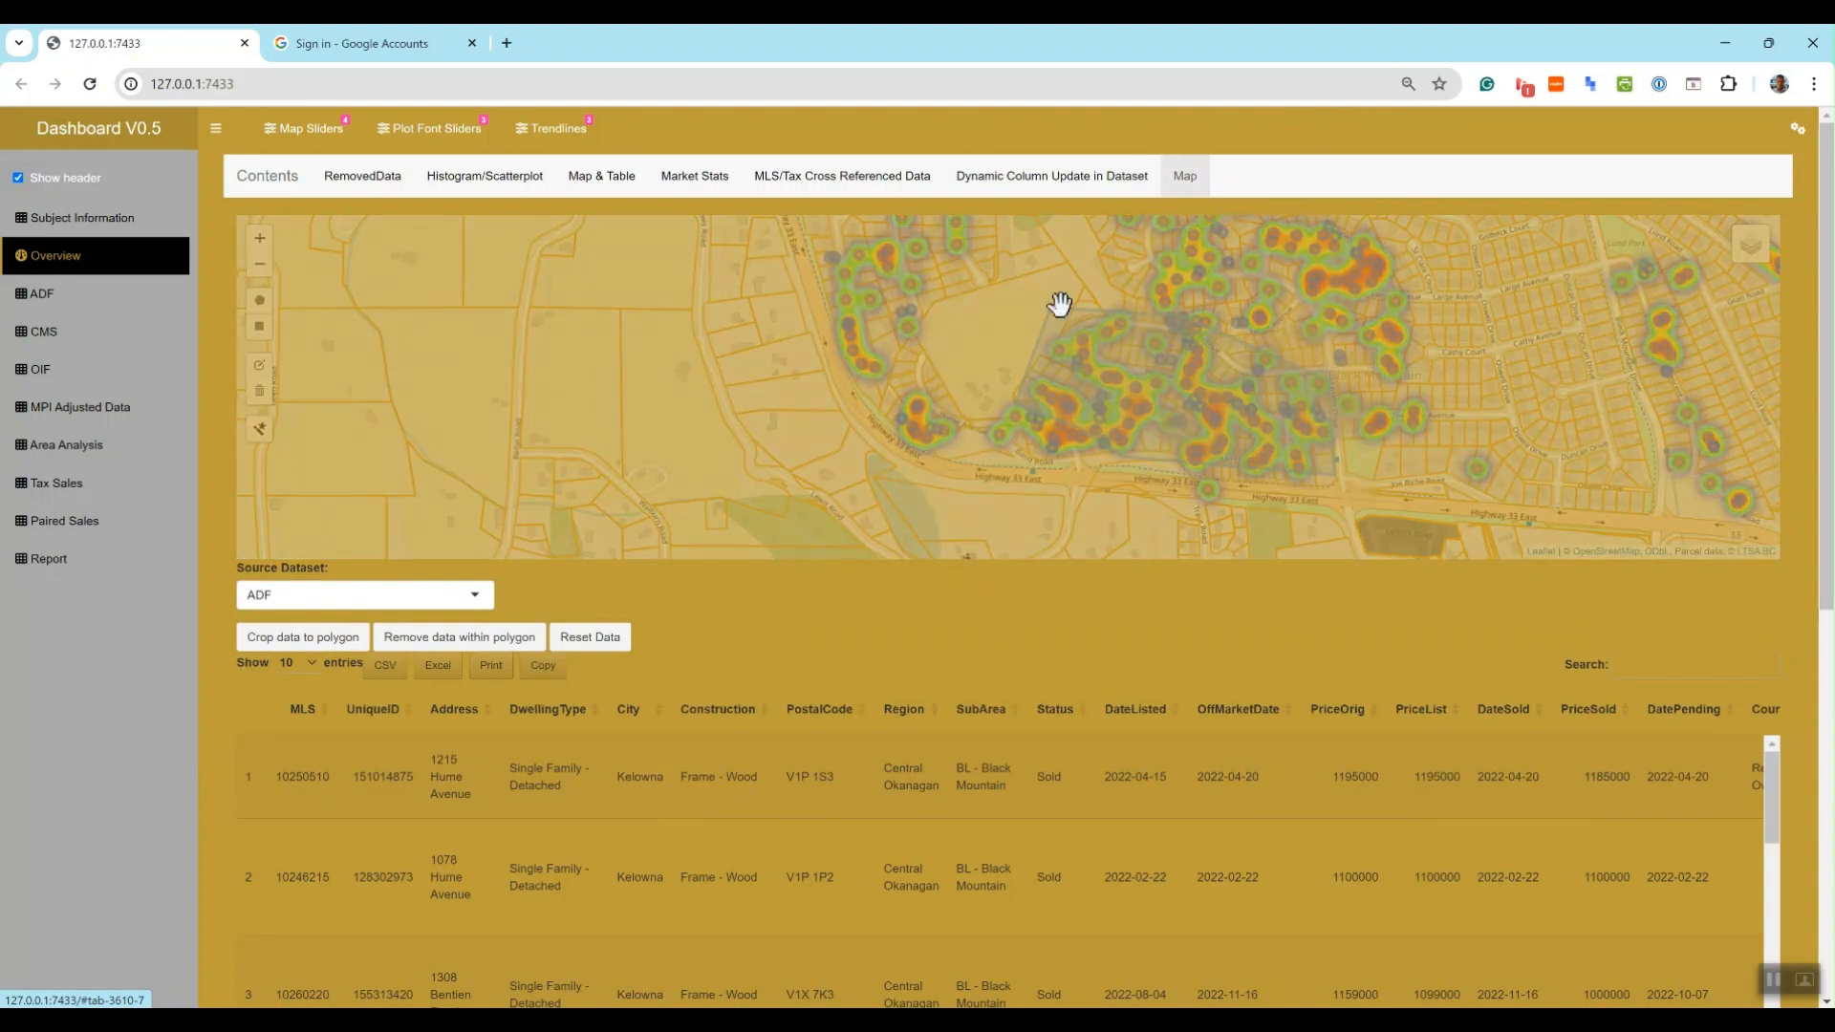
{"action": "left_click_drag", "start_coordinate": [840, 549], "coordinate": [938, 399]}
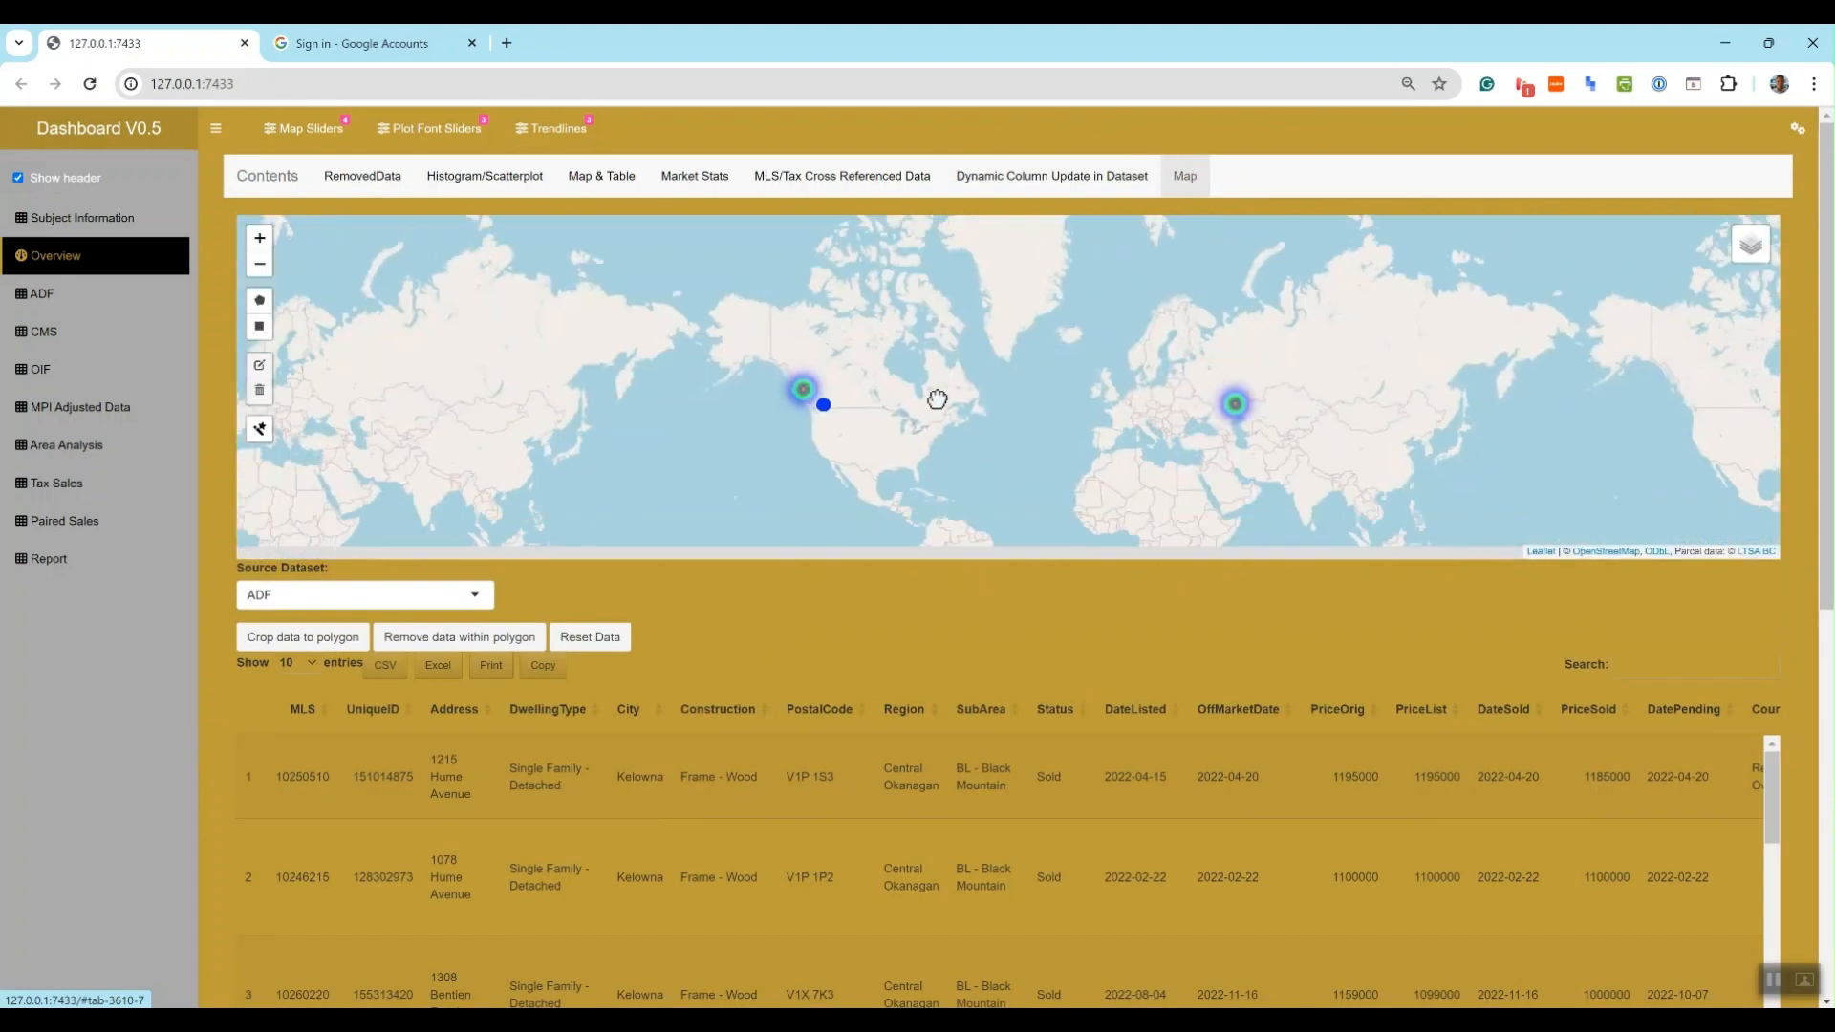
{"action": "scroll", "coordinate": [841, 411], "scroll_direction": "up", "scroll_amount": 5}
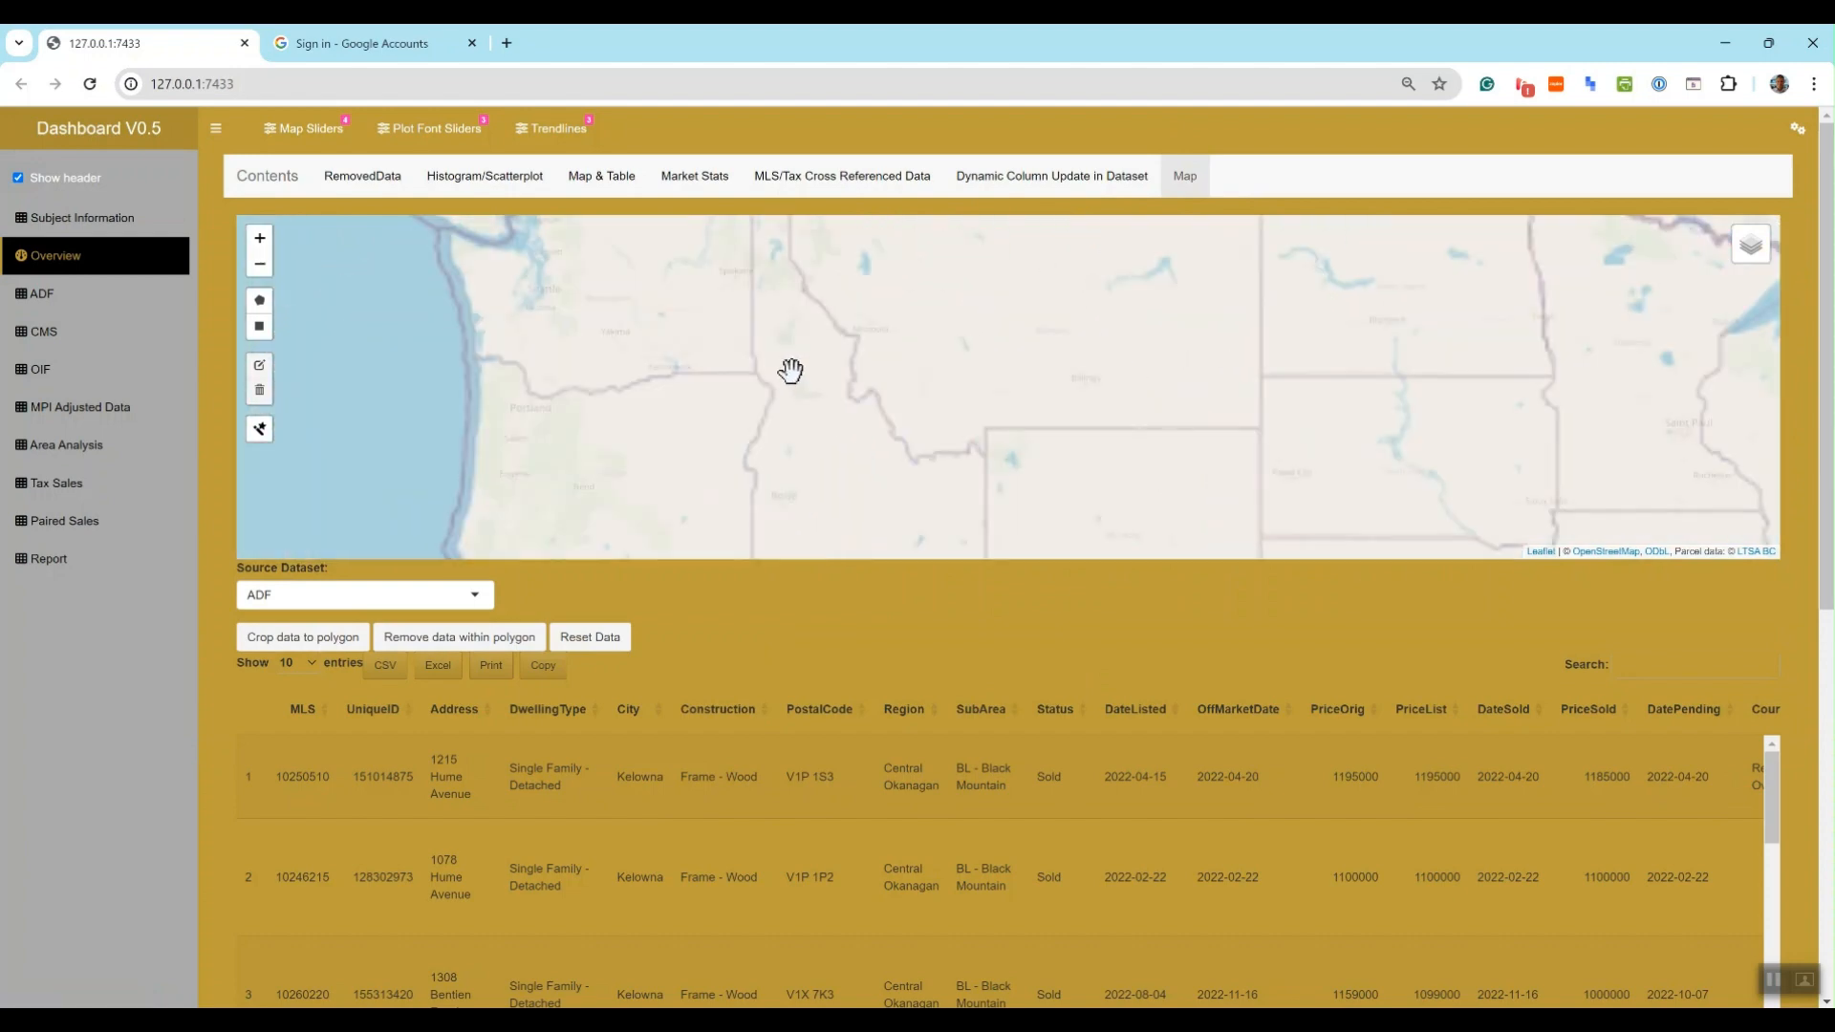
{"action": "scroll", "coordinate": [822, 382], "scroll_direction": "up", "scroll_amount": 1}
{"action": "scroll", "coordinate": [860, 392], "scroll_direction": "down", "scroll_amount": 2}
{"action": "left_click_drag", "start_coordinate": [860, 381], "coordinate": [901, 547]}
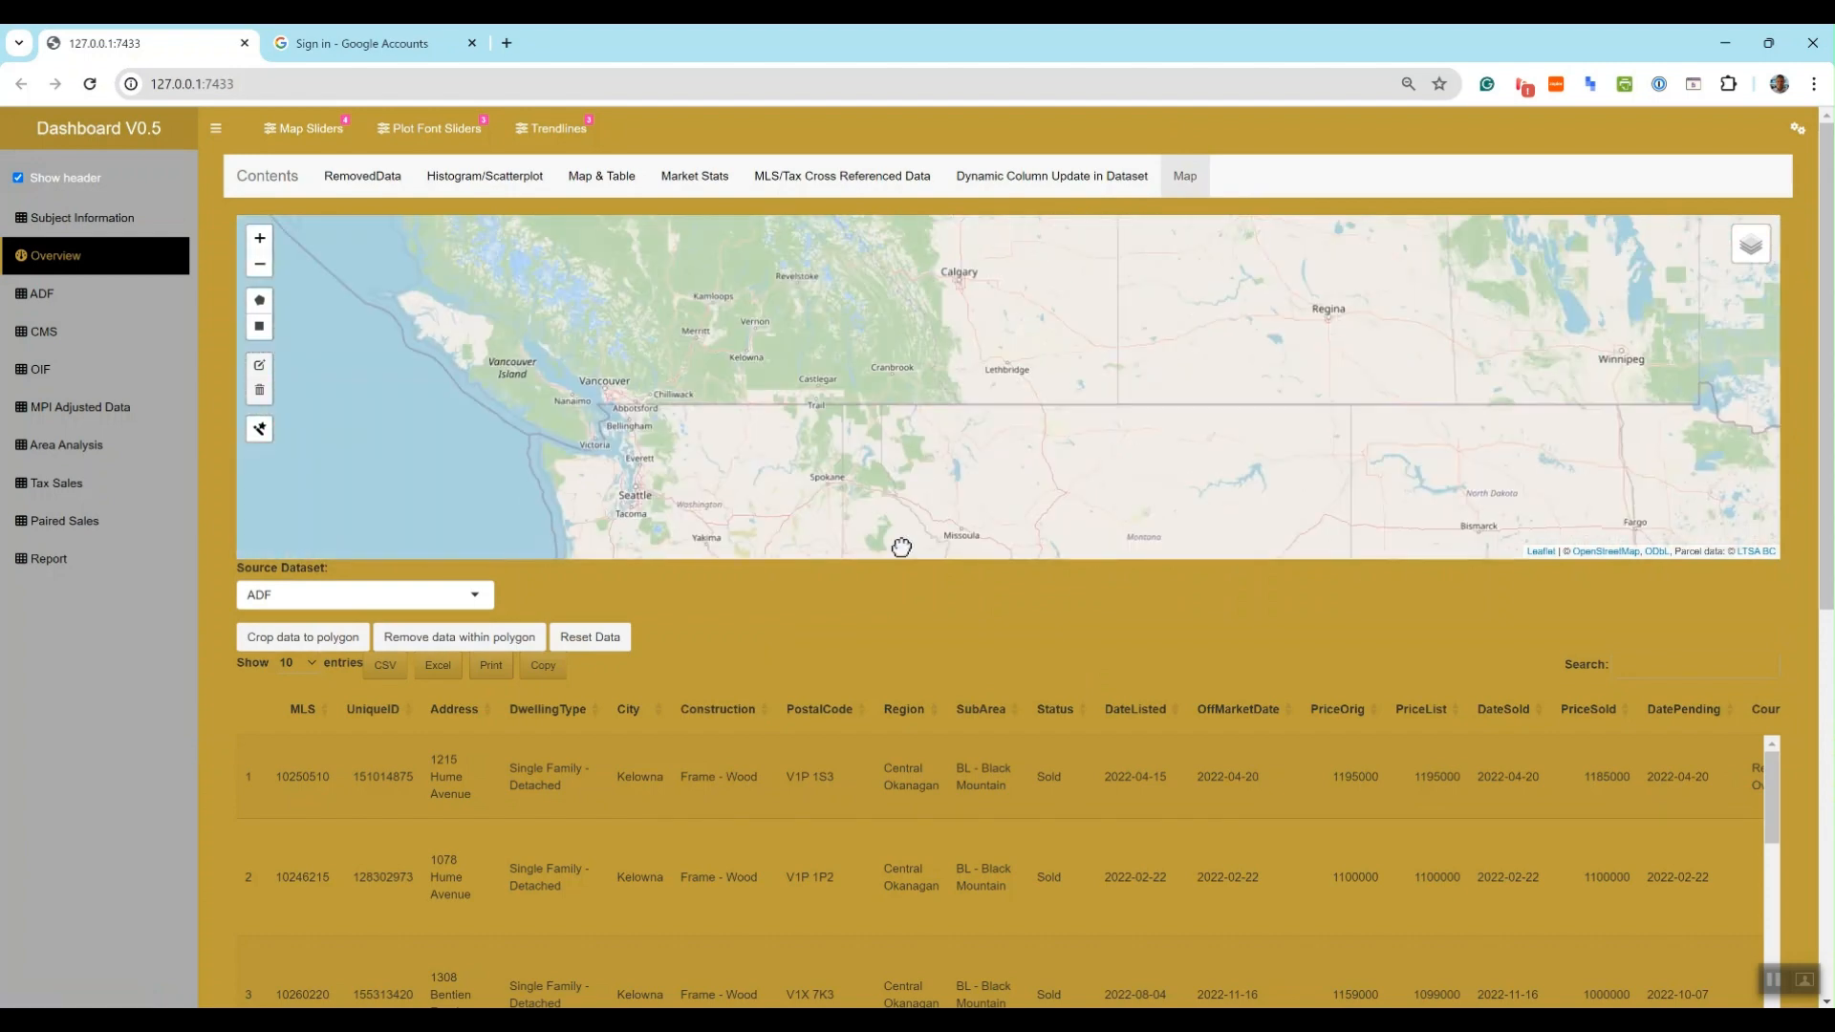
{"action": "scroll", "coordinate": [708, 450], "scroll_direction": "up", "scroll_amount": 1}
{"action": "scroll", "coordinate": [717, 396], "scroll_direction": "up", "scroll_amount": 2}
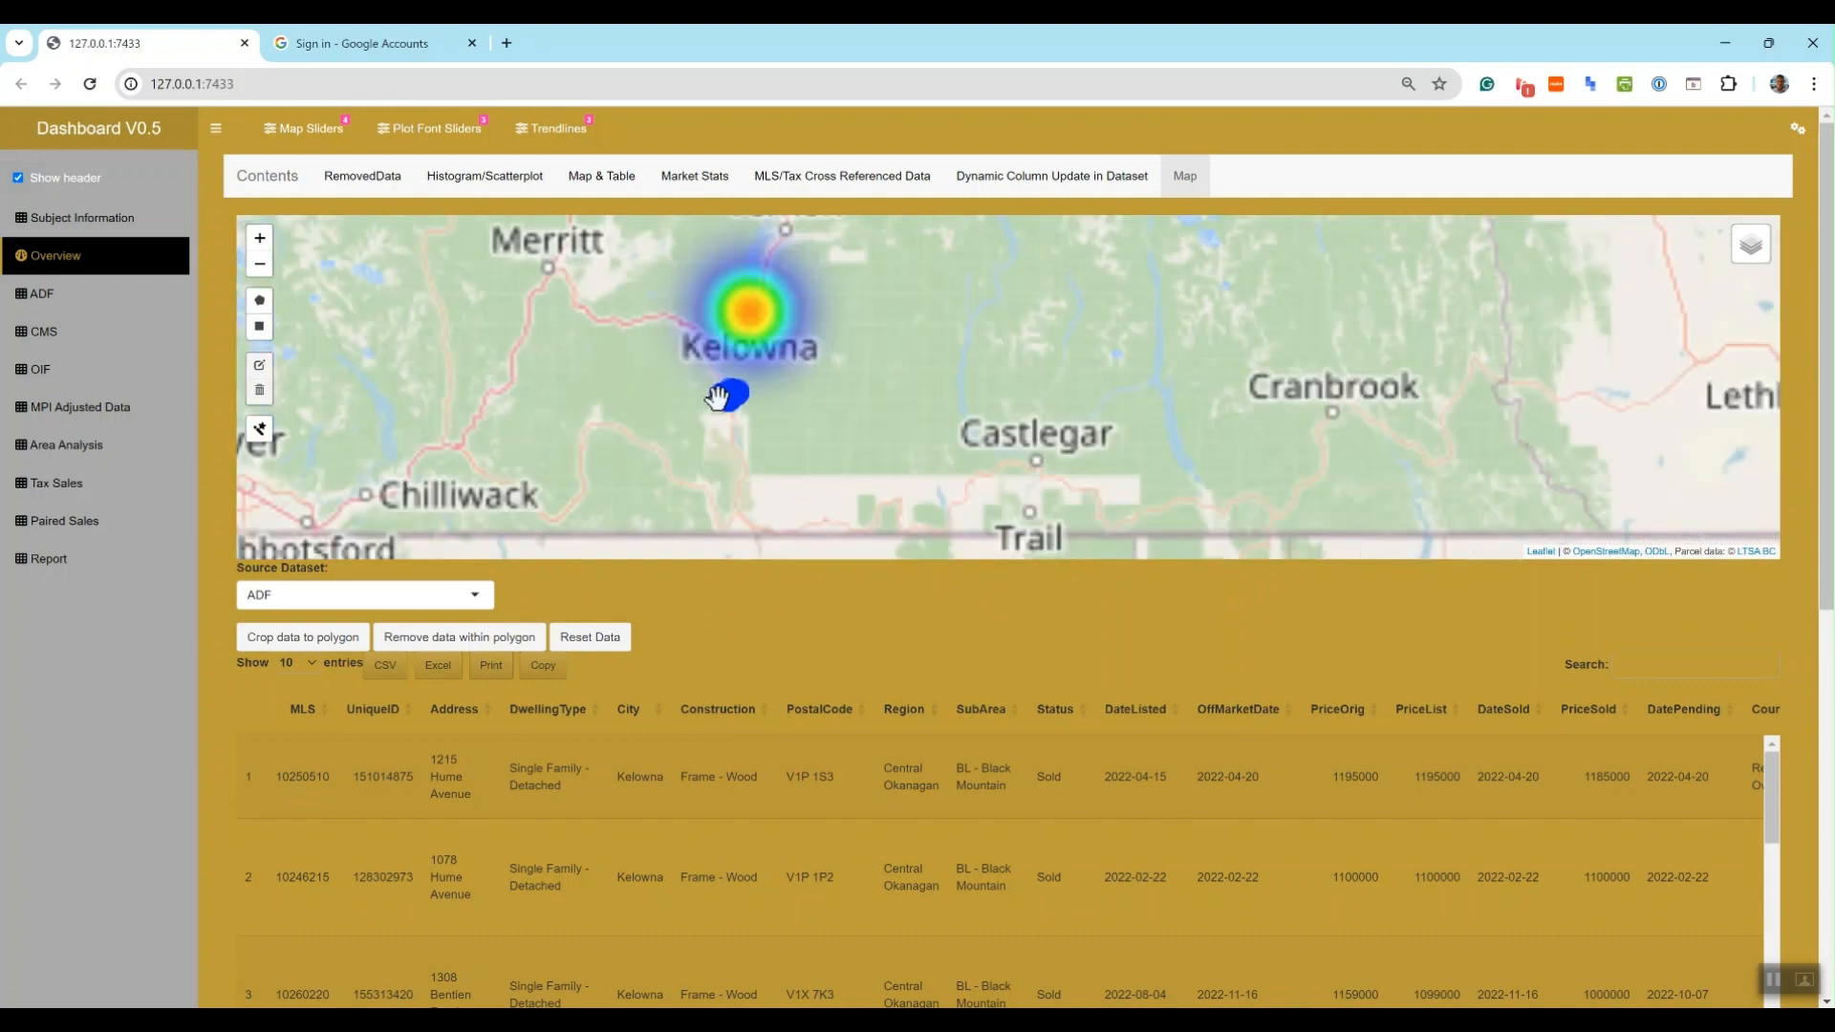
- Examine the heat map clusters along the lake and around Kelowna Mountain, including the parcel outlines
{"action": "scroll", "coordinate": [717, 396], "scroll_direction": "up", "scroll_amount": 3}
{"action": "left_click_drag", "start_coordinate": [794, 299], "coordinate": [806, 551]}
{"action": "left_click_drag", "start_coordinate": [802, 258], "coordinate": [810, 502]}
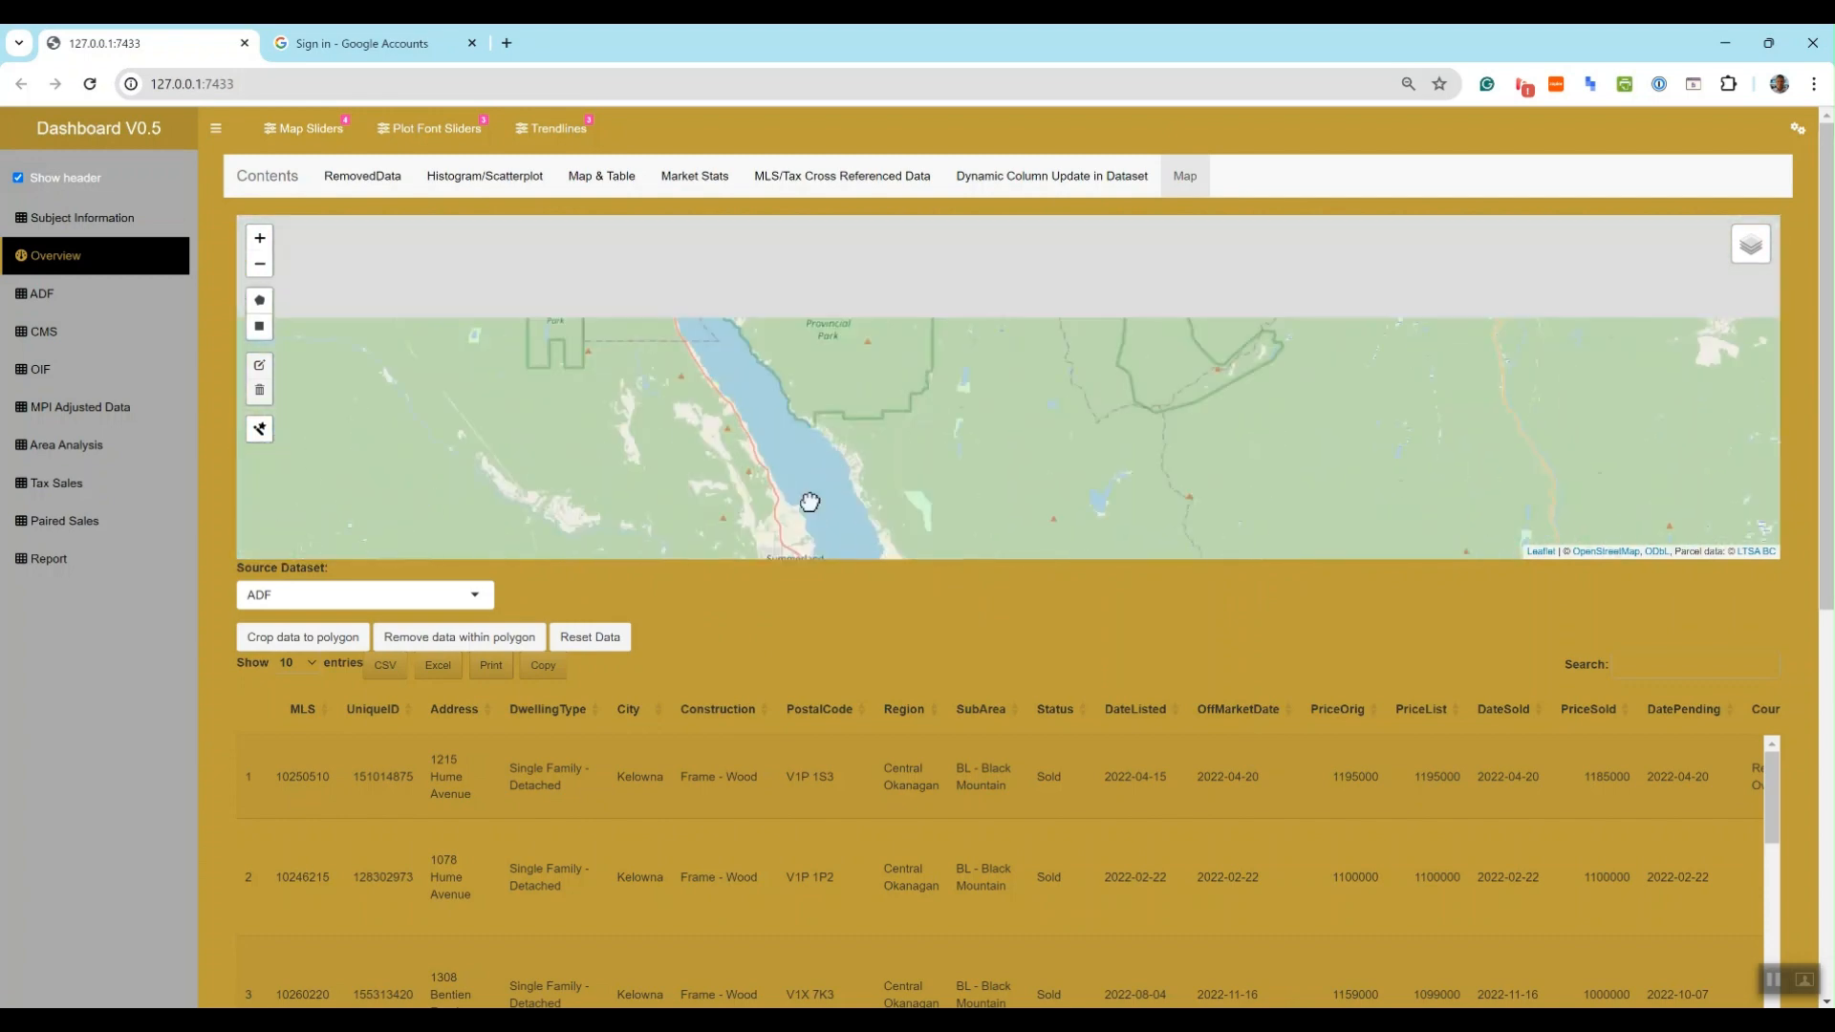
{"action": "scroll", "coordinate": [811, 501], "scroll_direction": "down", "scroll_amount": 2}
{"action": "scroll", "coordinate": [1082, 414], "scroll_direction": "up", "scroll_amount": 3}
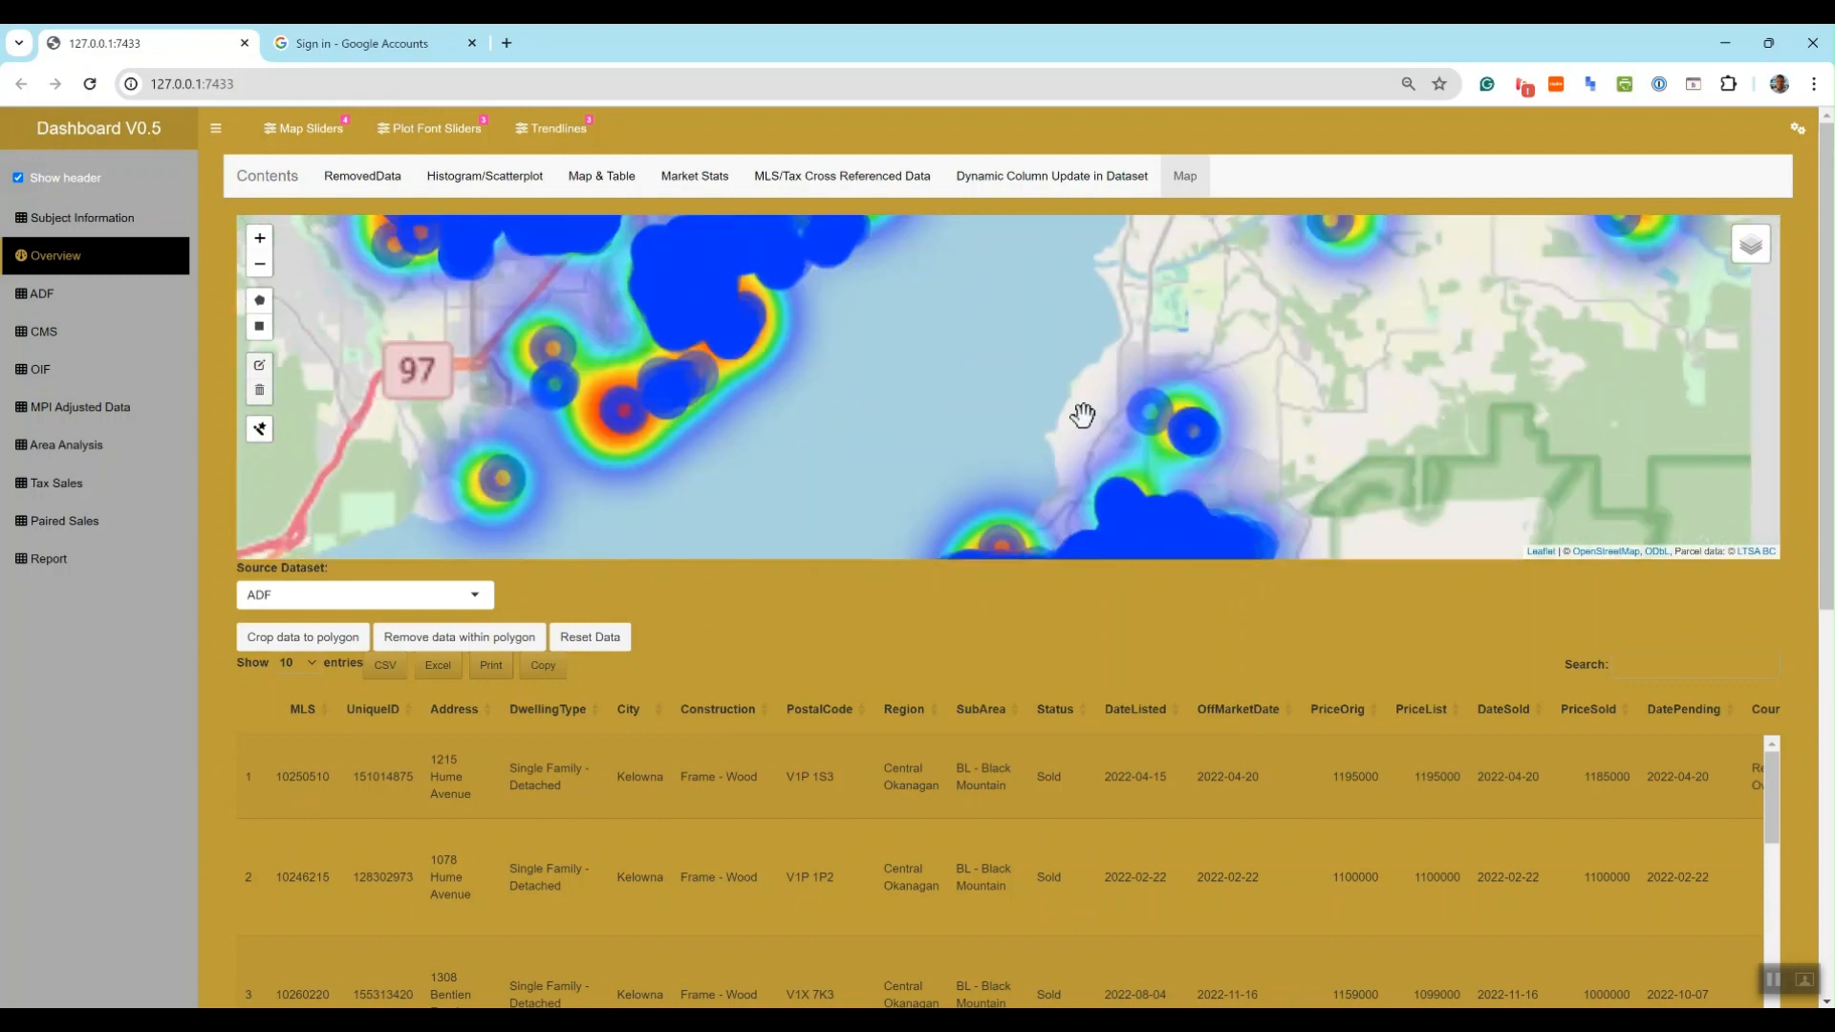
{"action": "scroll", "coordinate": [1082, 415], "scroll_direction": "down", "scroll_amount": 3}
{"action": "scroll", "coordinate": [955, 249], "scroll_direction": "up", "scroll_amount": 2}
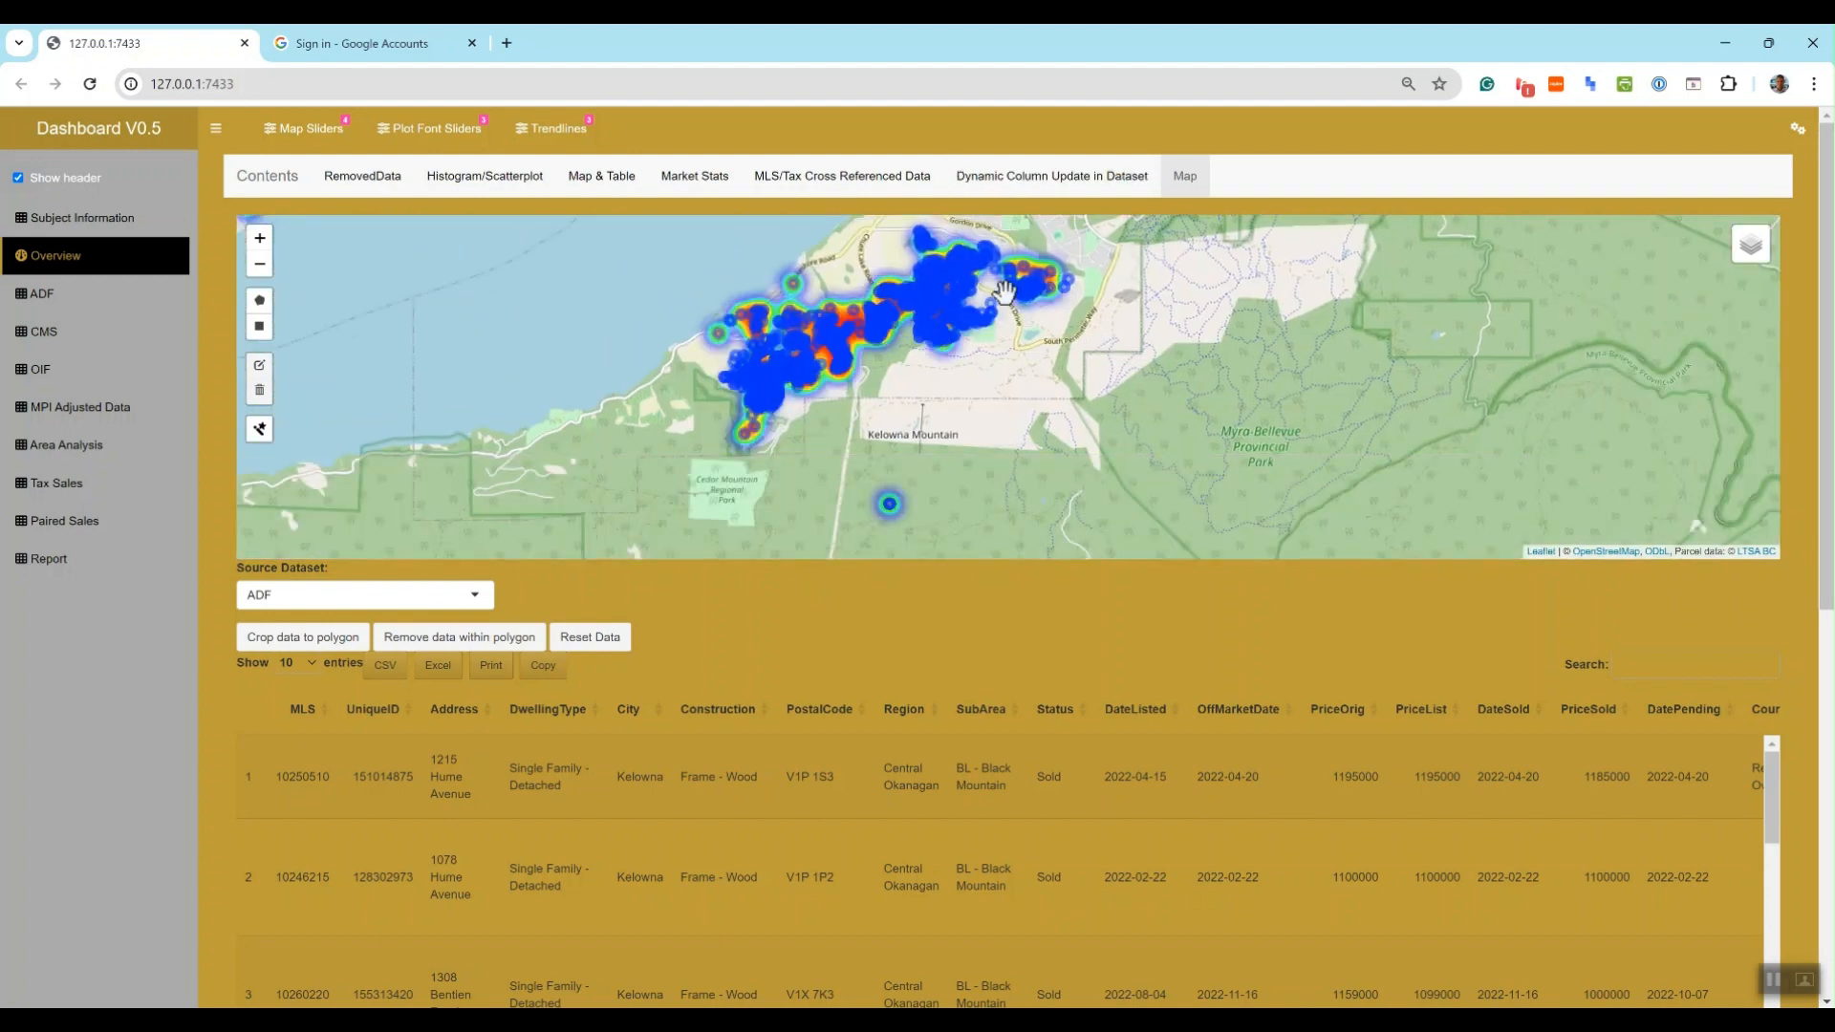
{"action": "scroll", "coordinate": [903, 272], "scroll_direction": "up", "scroll_amount": 1}
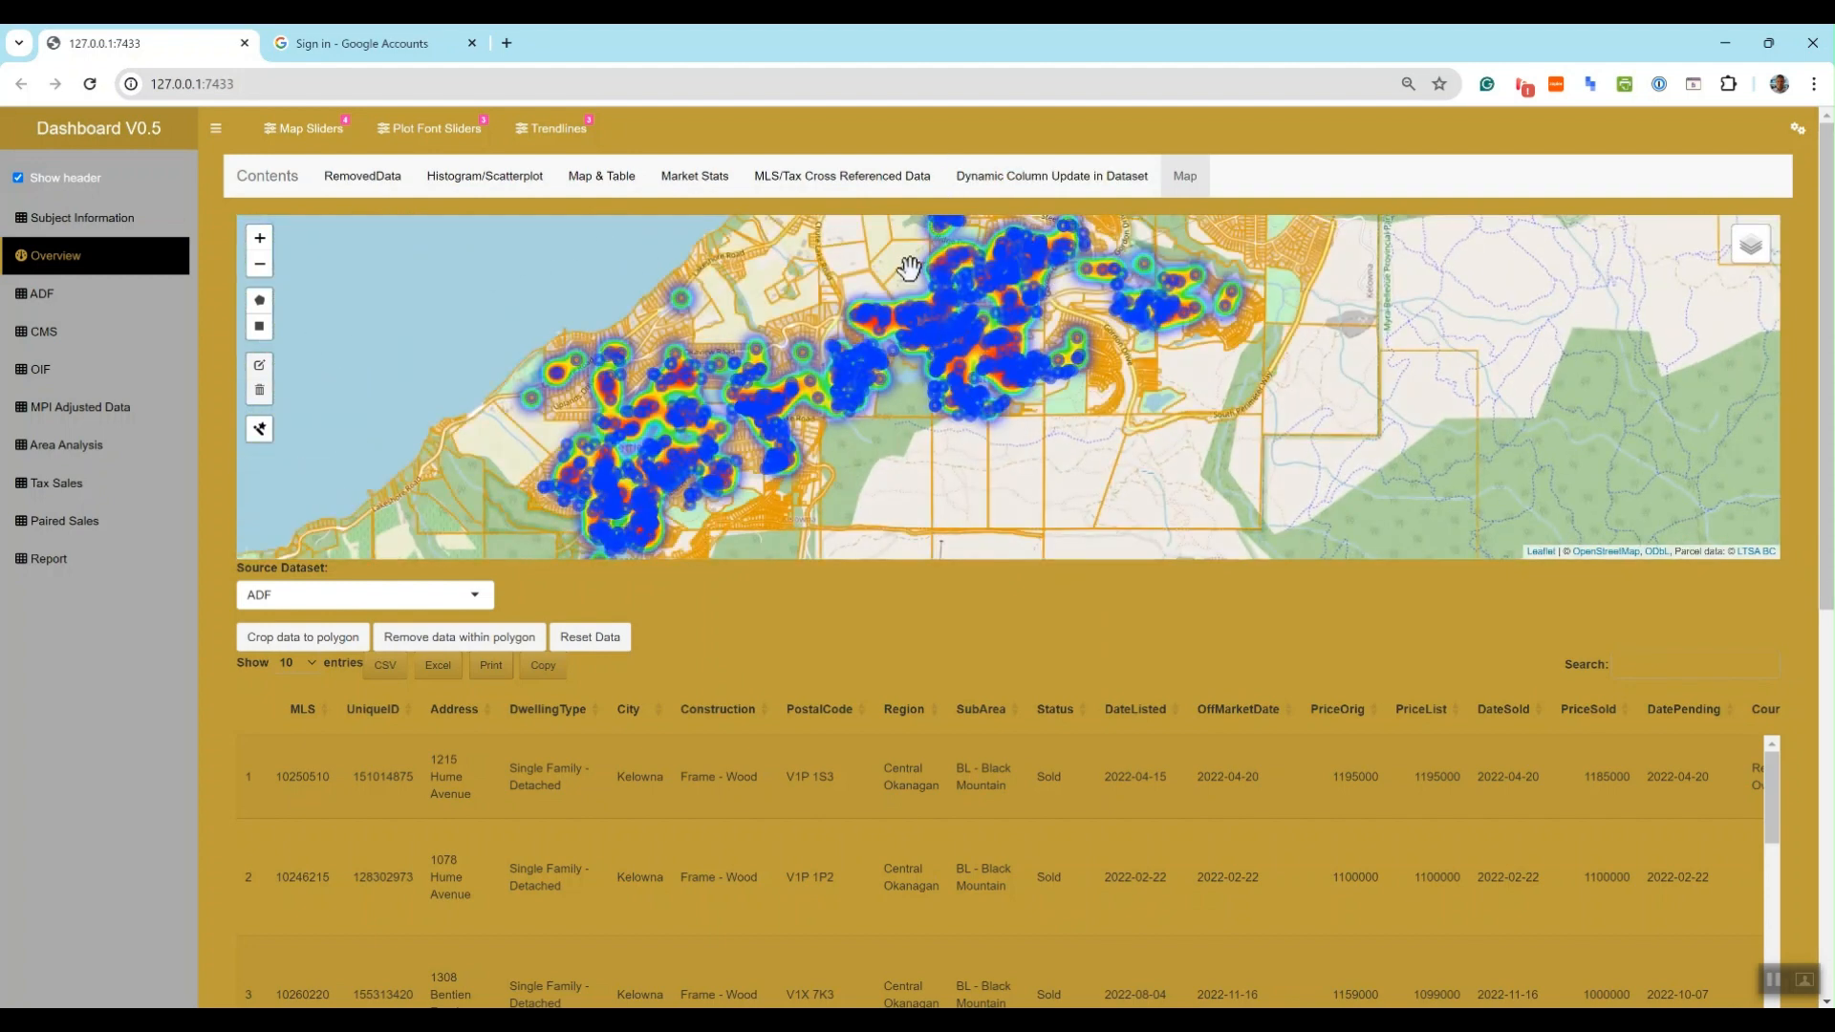
{"action": "scroll", "coordinate": [908, 267], "scroll_direction": "down", "scroll_amount": 1}
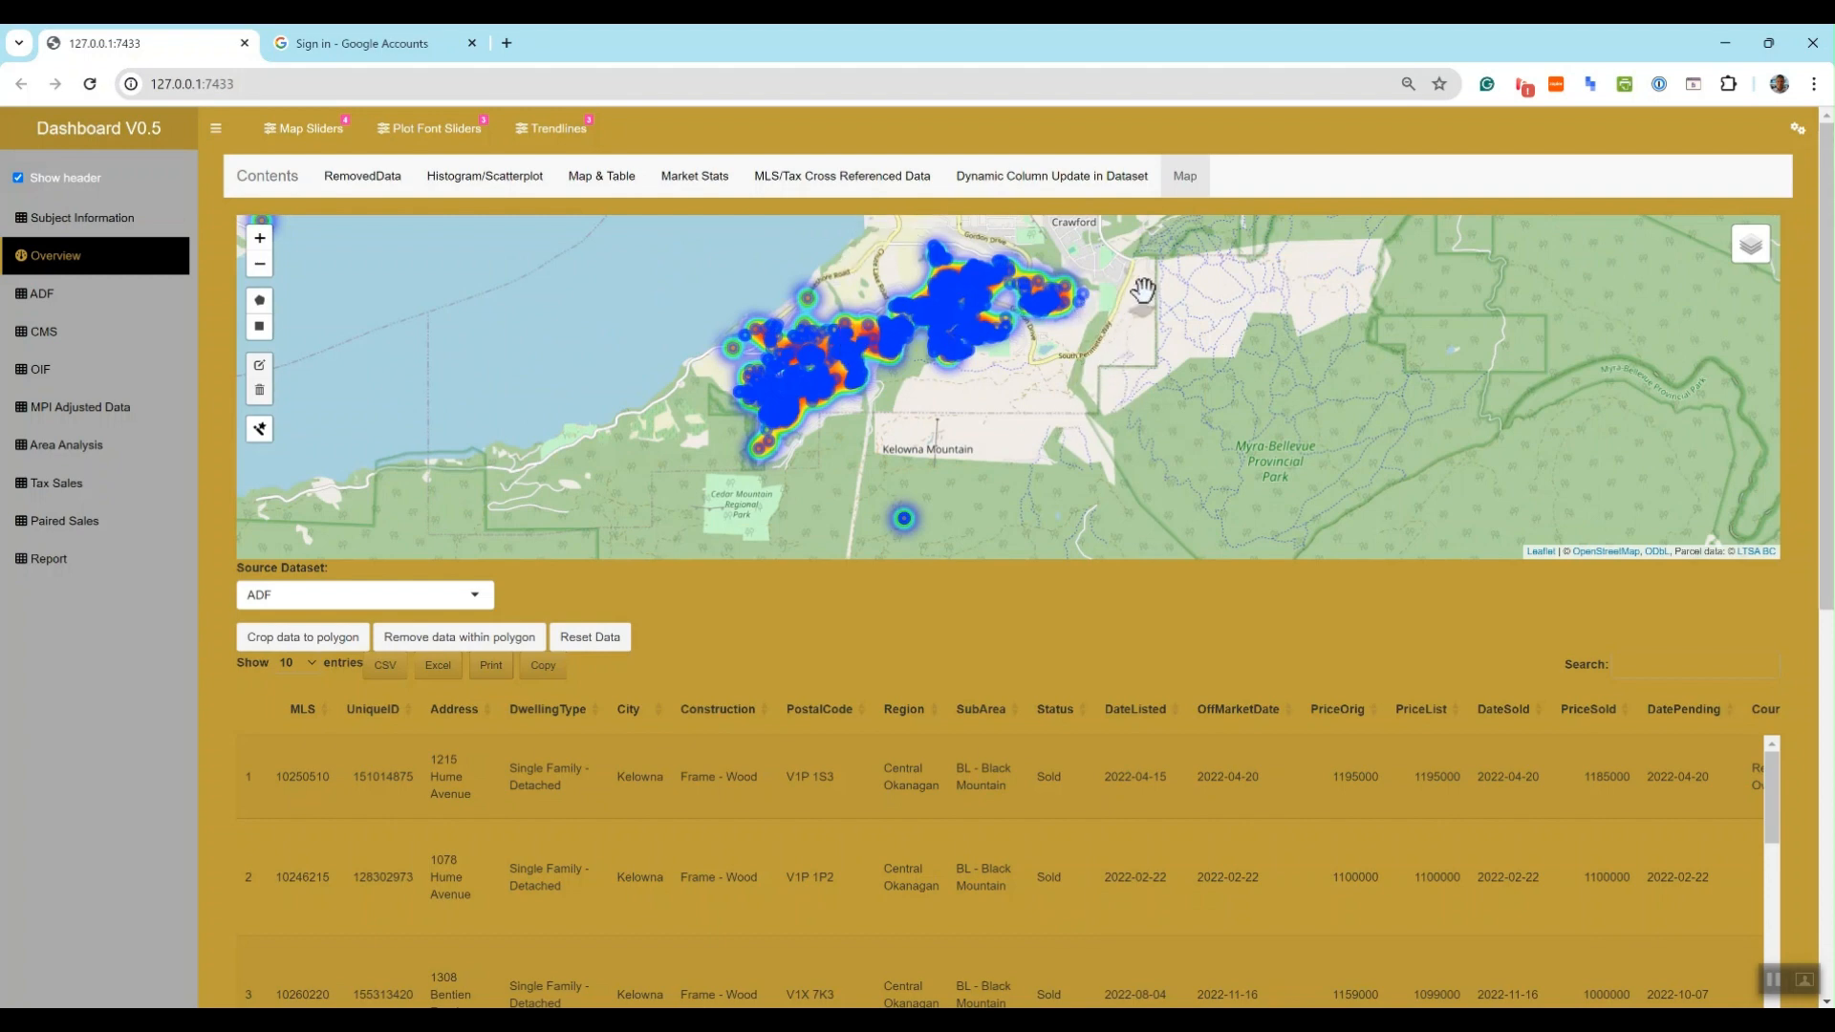
- Return to Dynamic Column Update in Dataset and show the Create New Dataset/Add Columns to Existing Datasets form
{"action": "left_click", "coordinate": [1085, 182]}
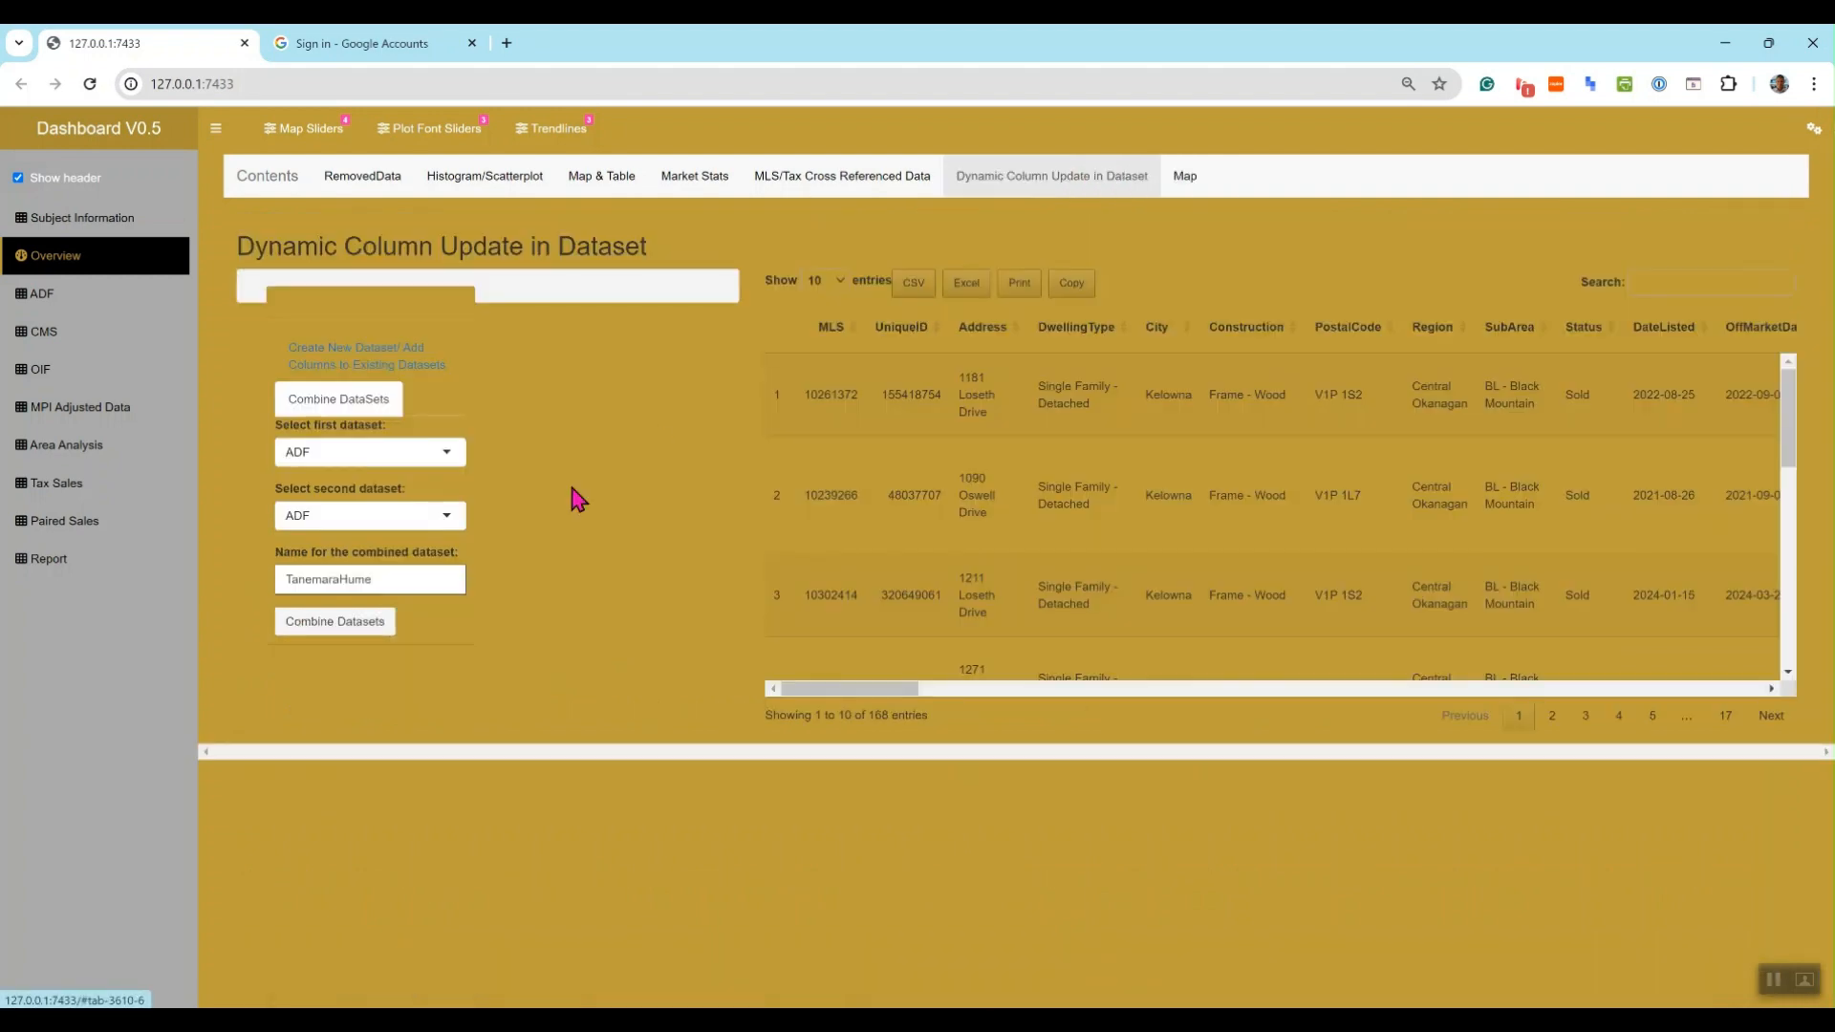
{"action": "left_click", "coordinate": [421, 373]}
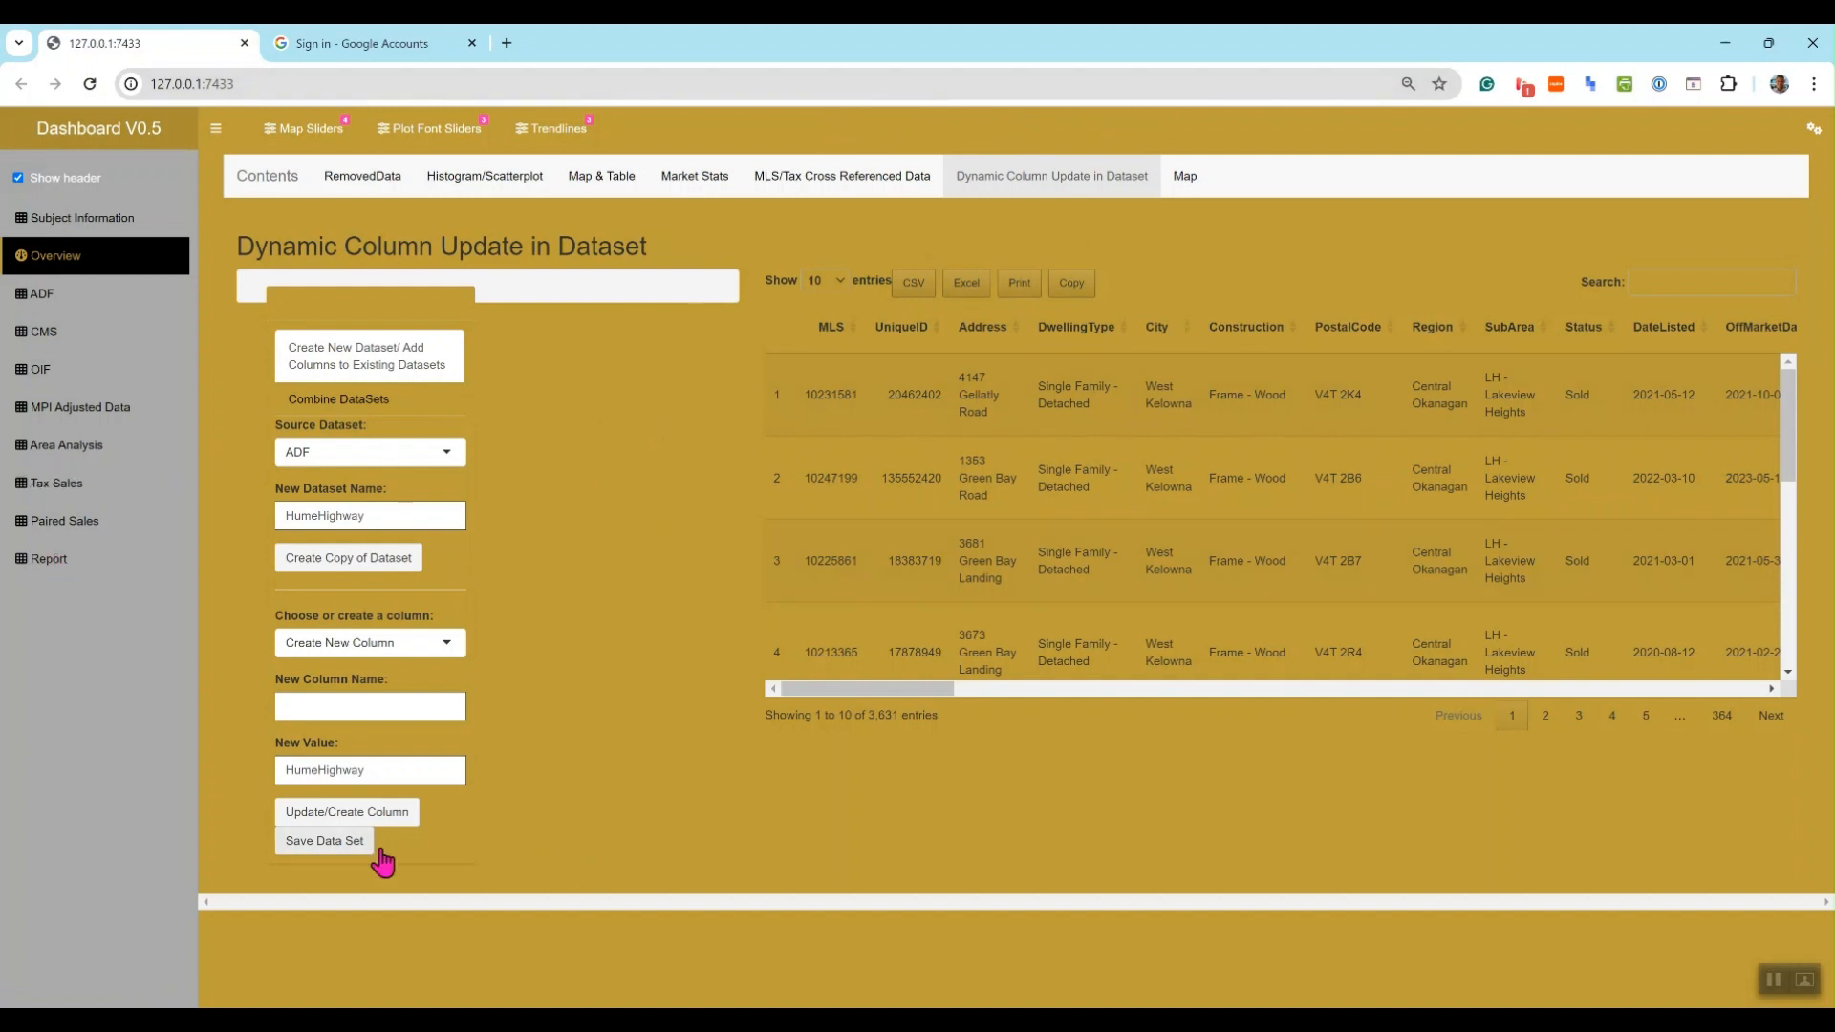
- View the ADF section and the CMS section's Variable Scatterplot/Boxplots
{"action": "left_click", "coordinate": [100, 294]}
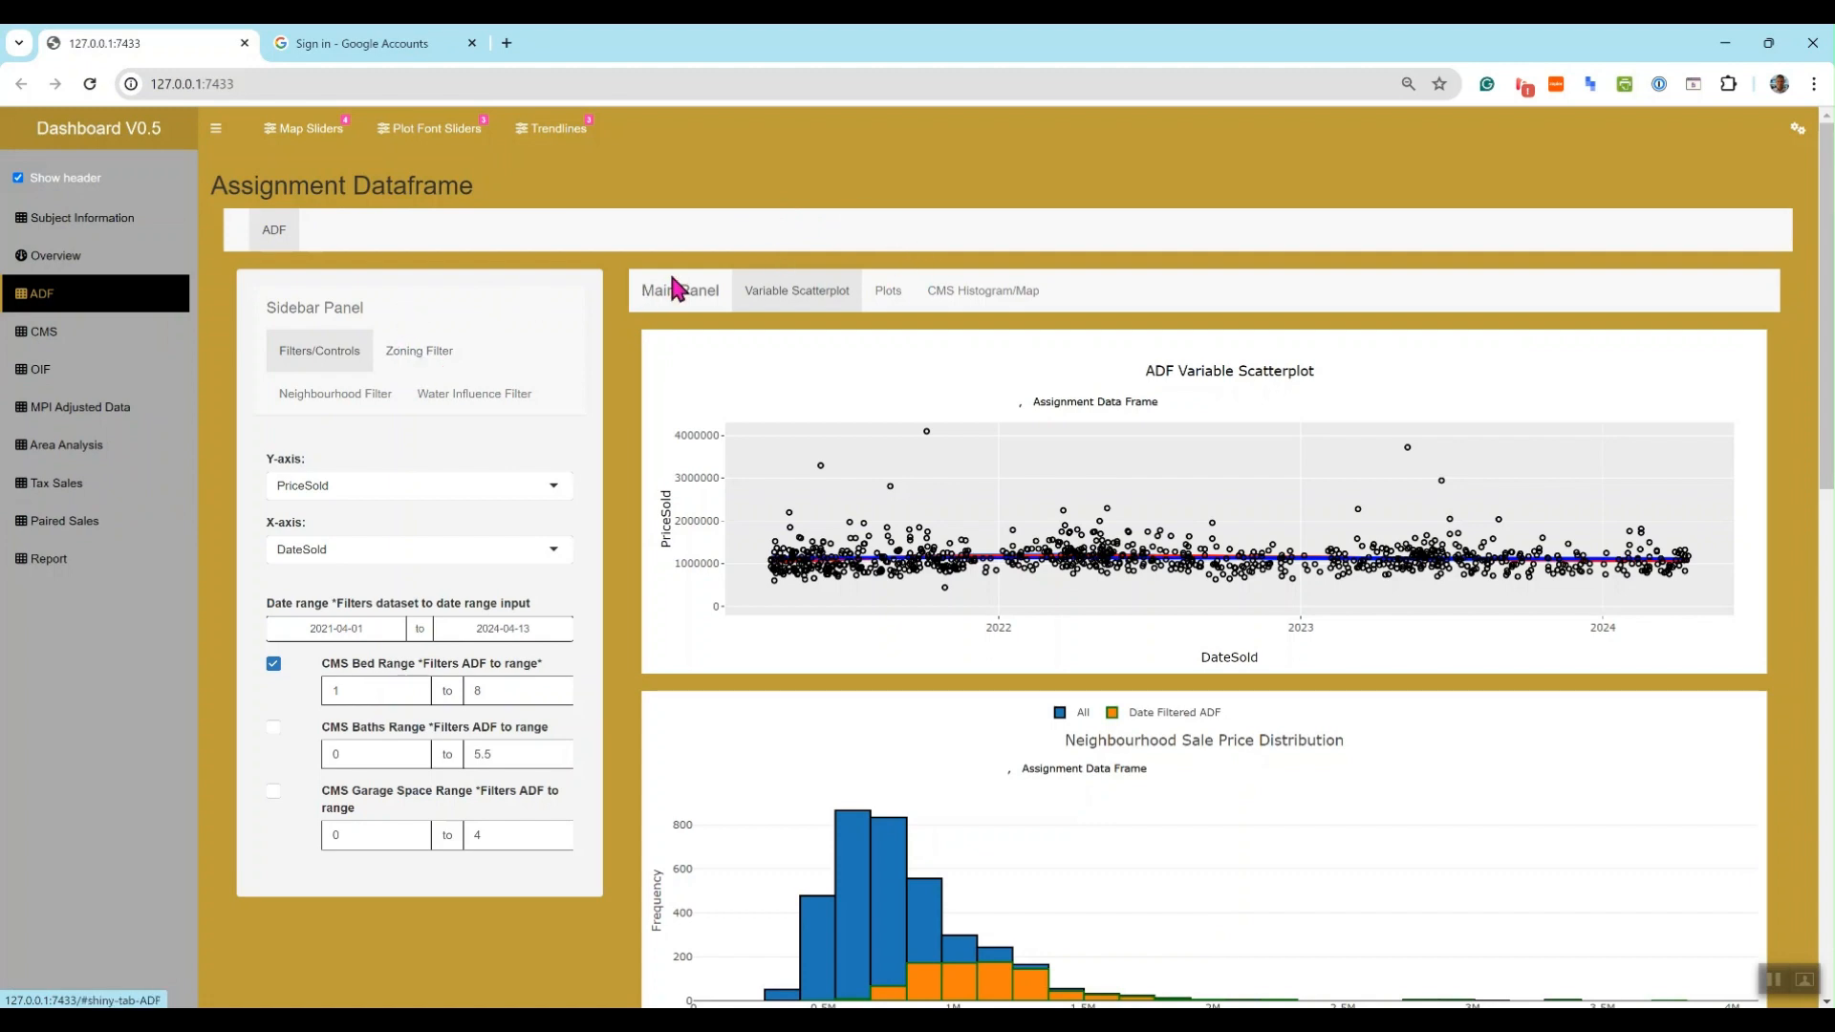
{"action": "left_click", "coordinate": [101, 333]}
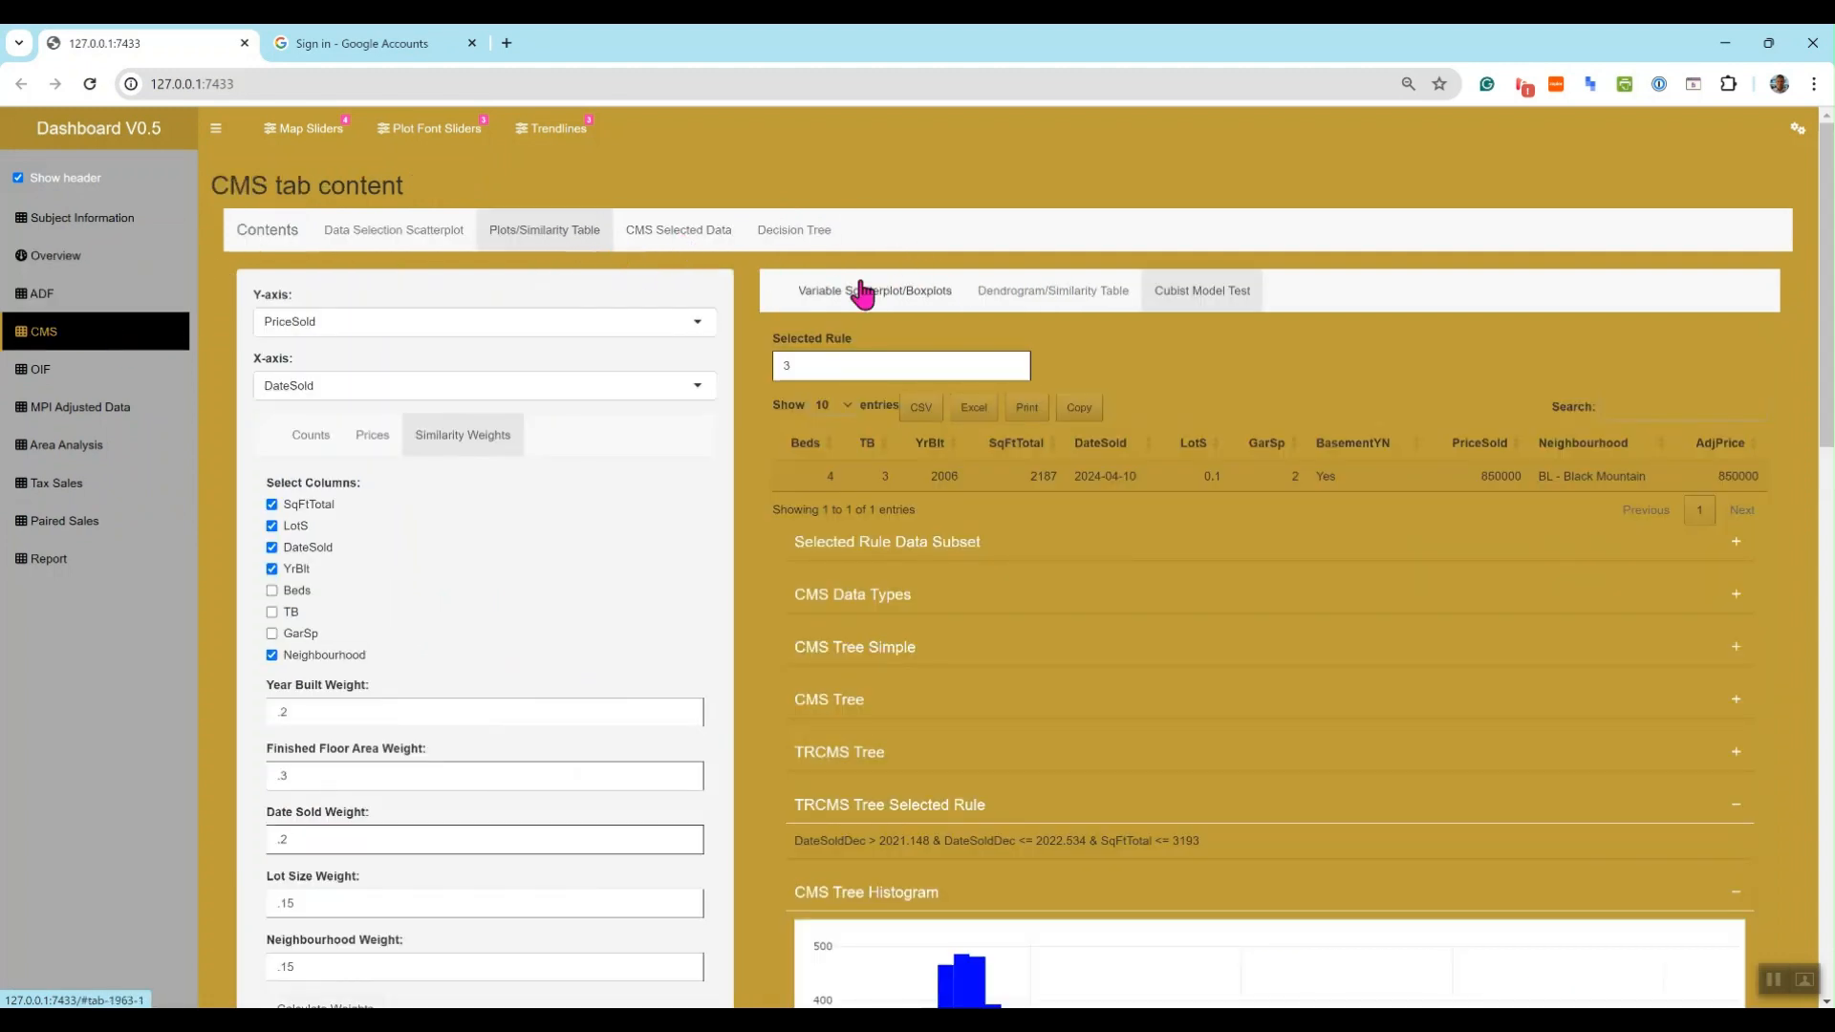
{"action": "left_click", "coordinate": [907, 299]}
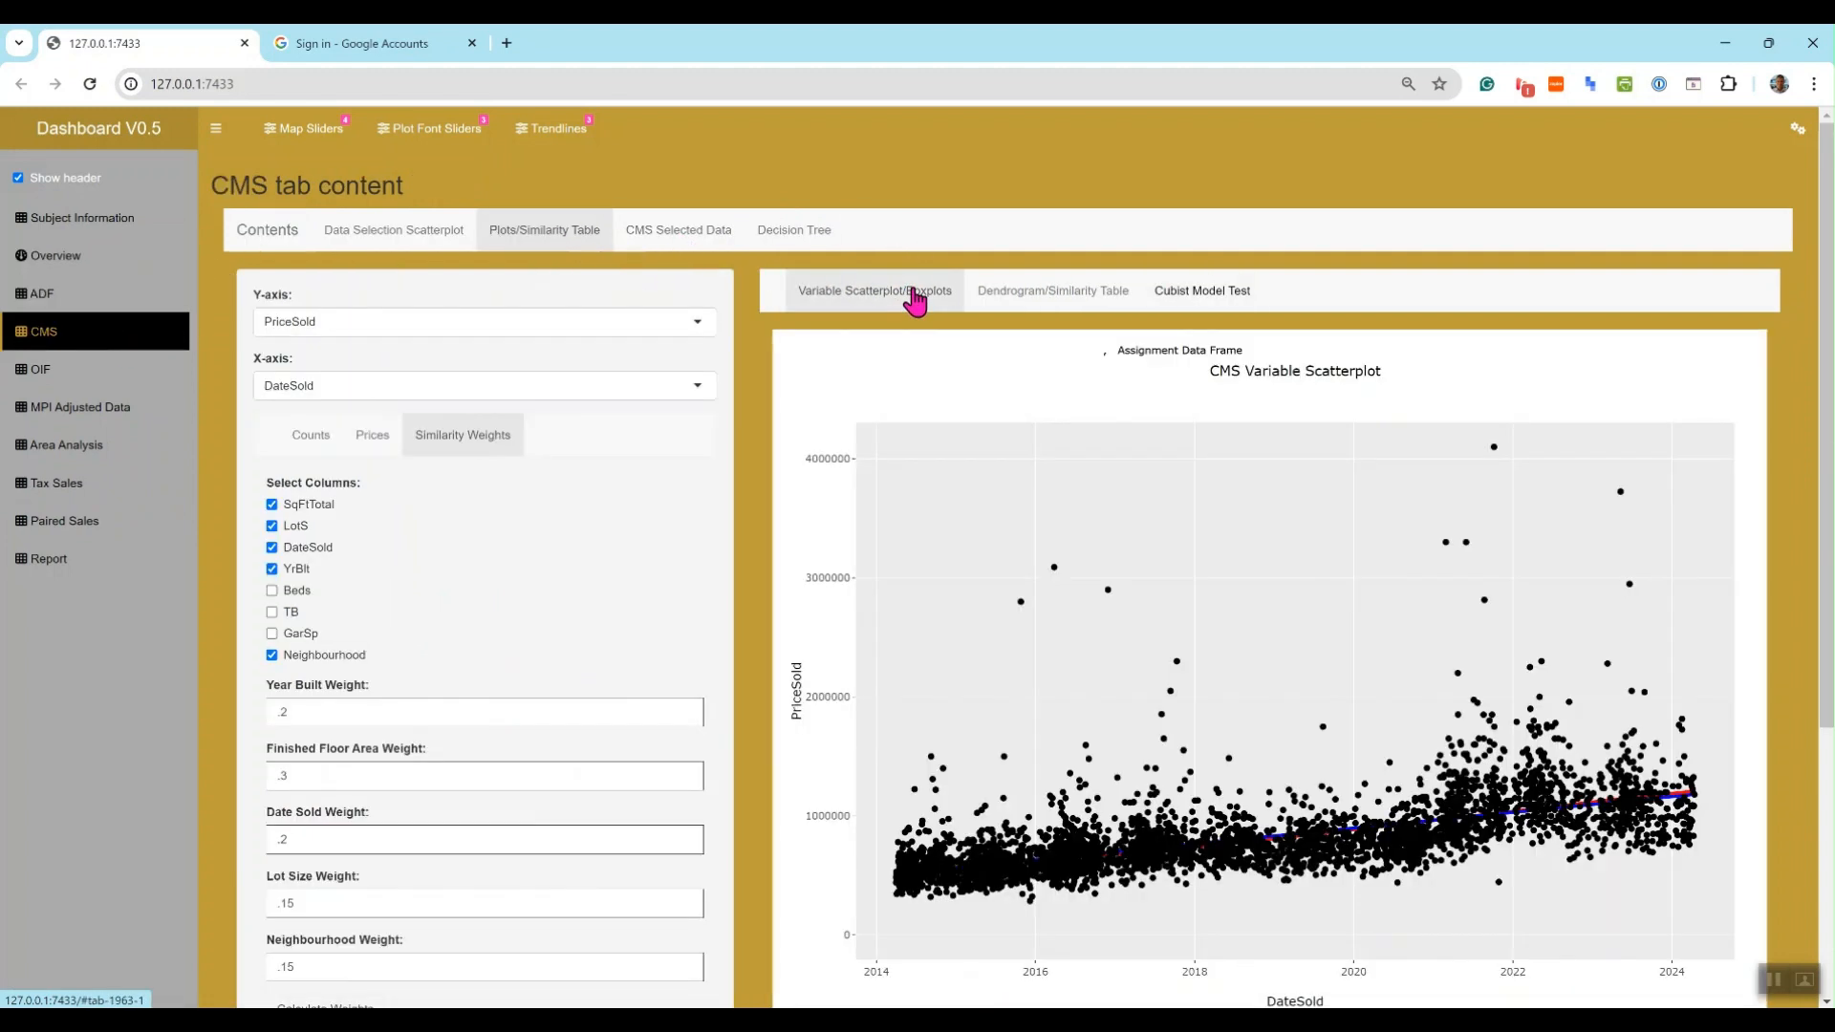
- Open the CMS Dendrogram/Similarity Table view and review the dendrogram, the similarity weights and the table below
{"action": "left_click", "coordinate": [1073, 299]}
{"action": "scroll", "coordinate": [772, 420], "scroll_direction": "down", "scroll_amount": 3}
{"action": "scroll", "coordinate": [765, 439], "scroll_direction": "down", "scroll_amount": 3}
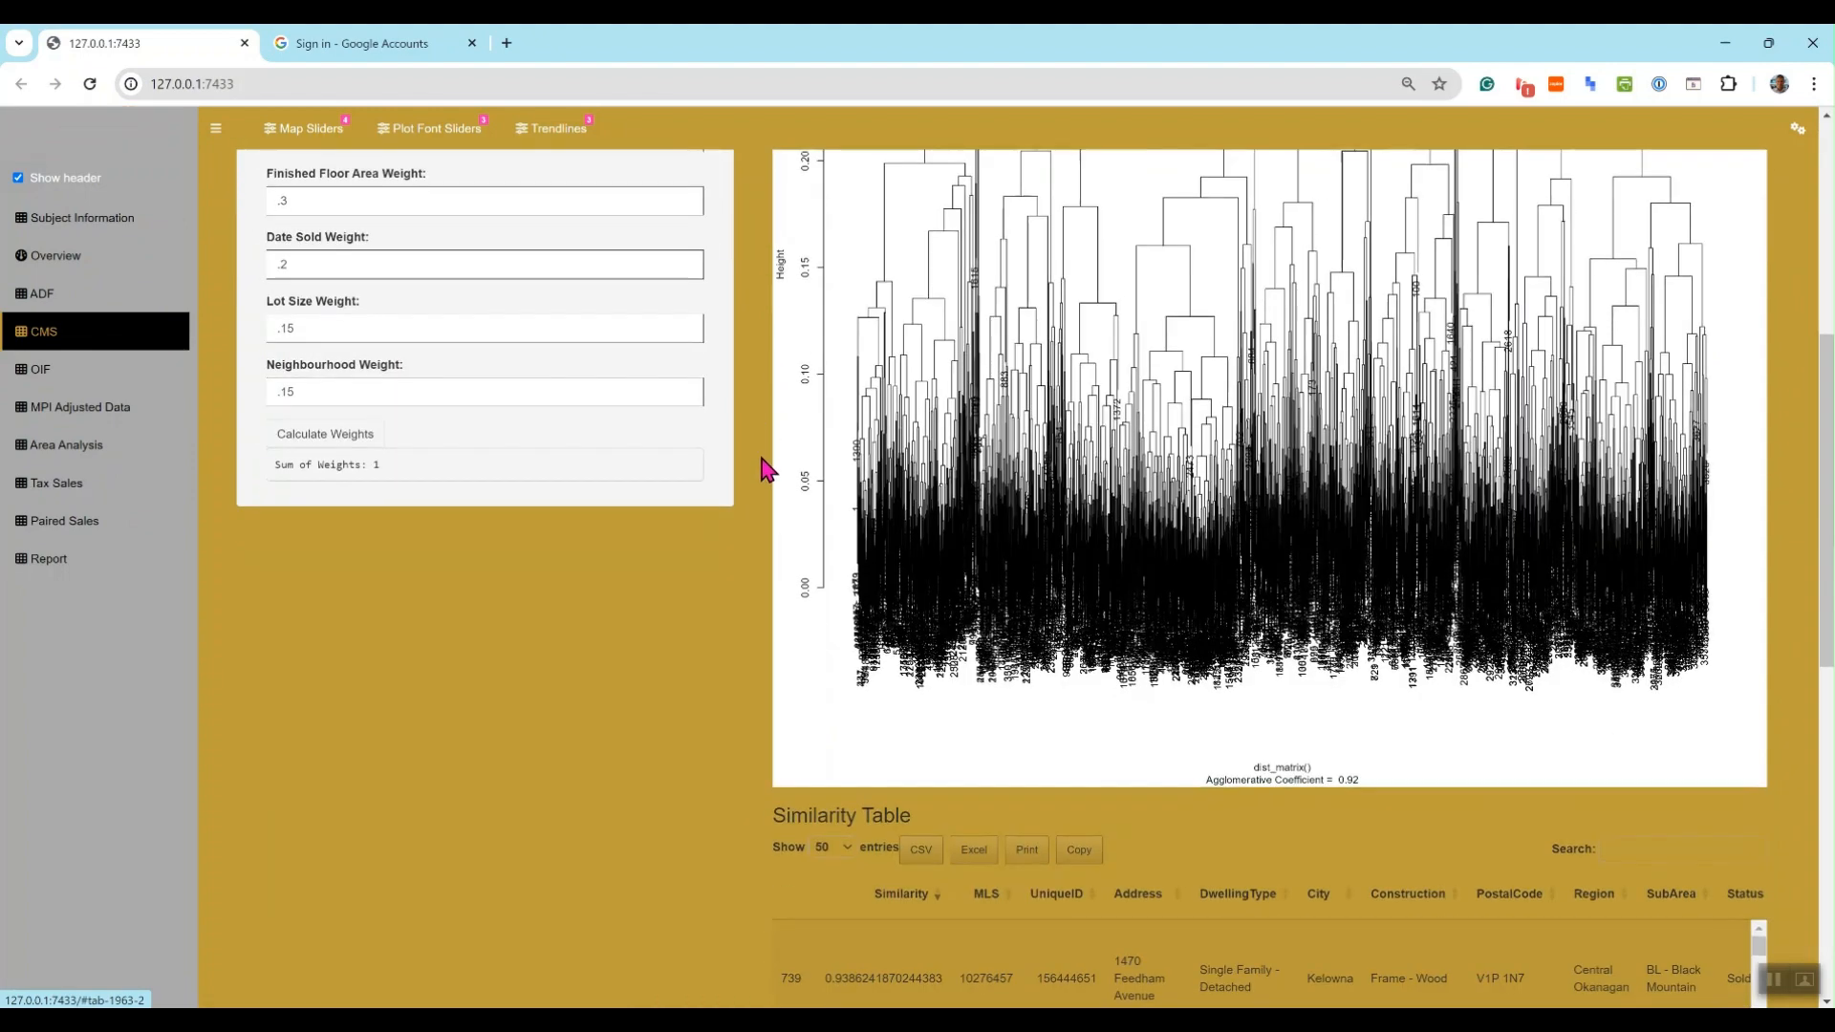
{"action": "scroll", "coordinate": [762, 462], "scroll_direction": "up", "scroll_amount": 6}
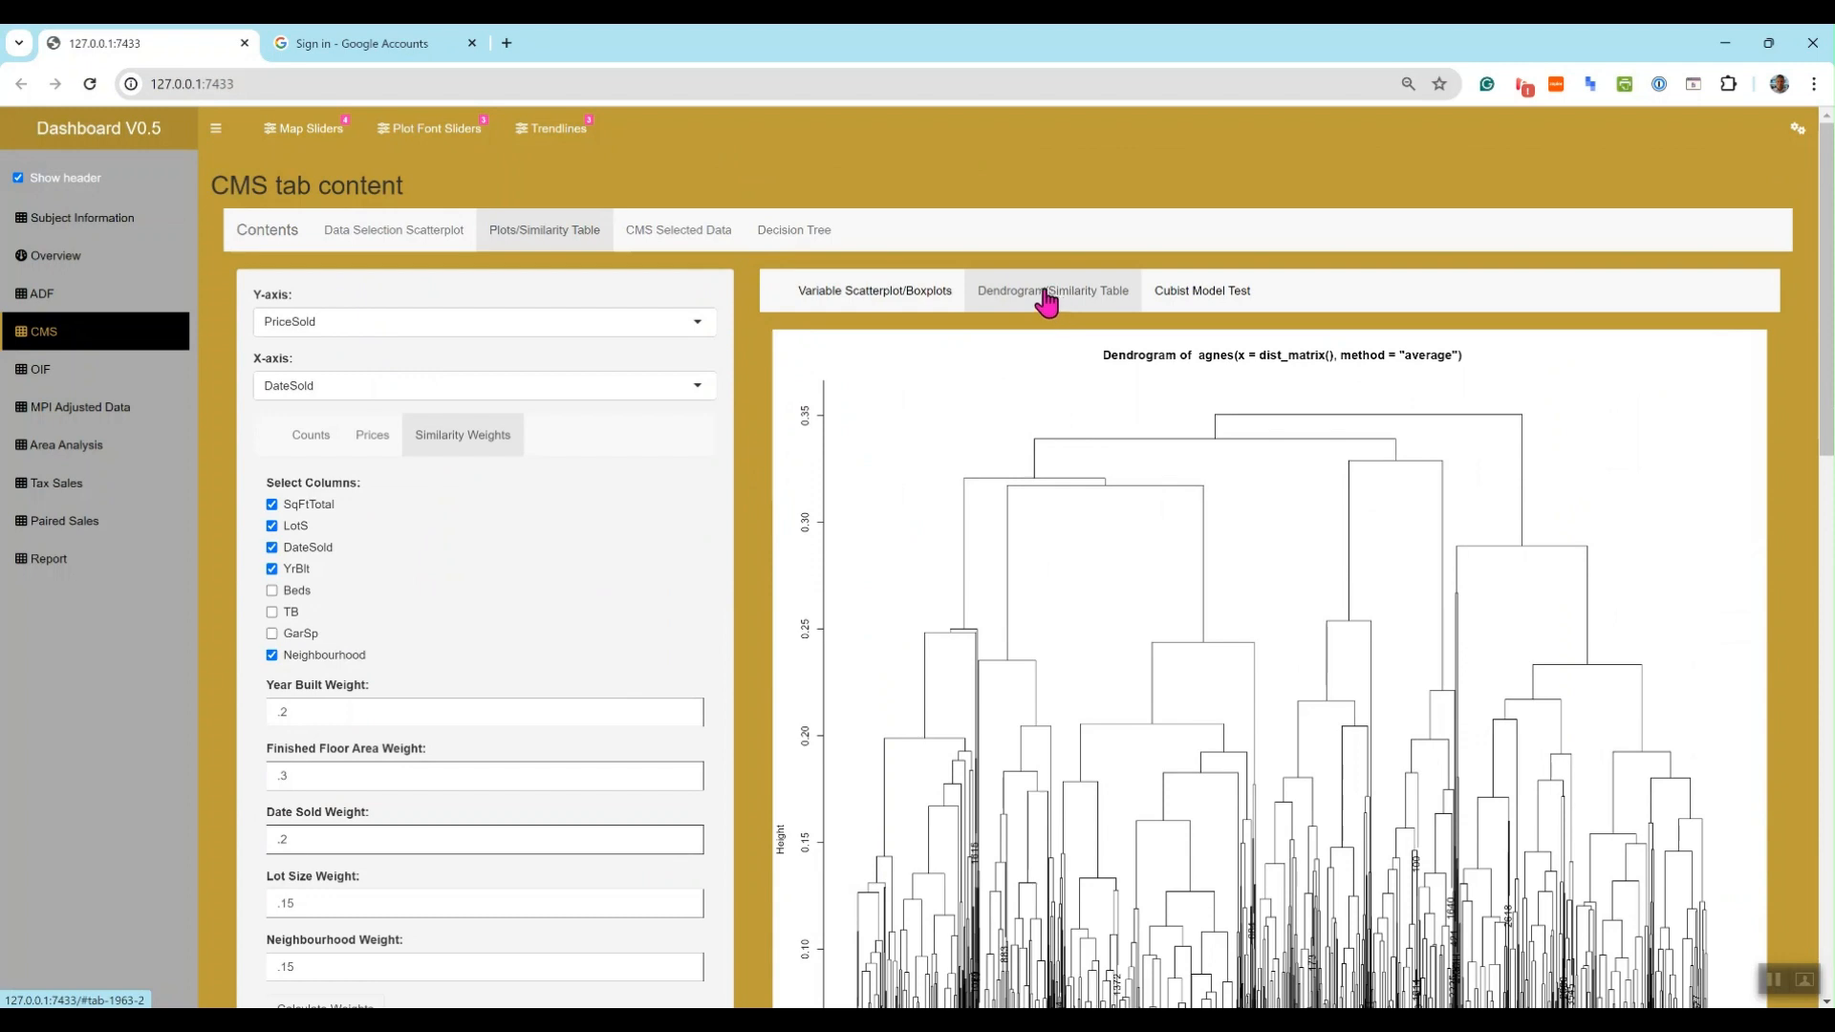
{"action": "scroll", "coordinate": [627, 554], "scroll_direction": "down", "scroll_amount": 5}
{"action": "scroll", "coordinate": [315, 365], "scroll_direction": "up", "scroll_amount": 3}
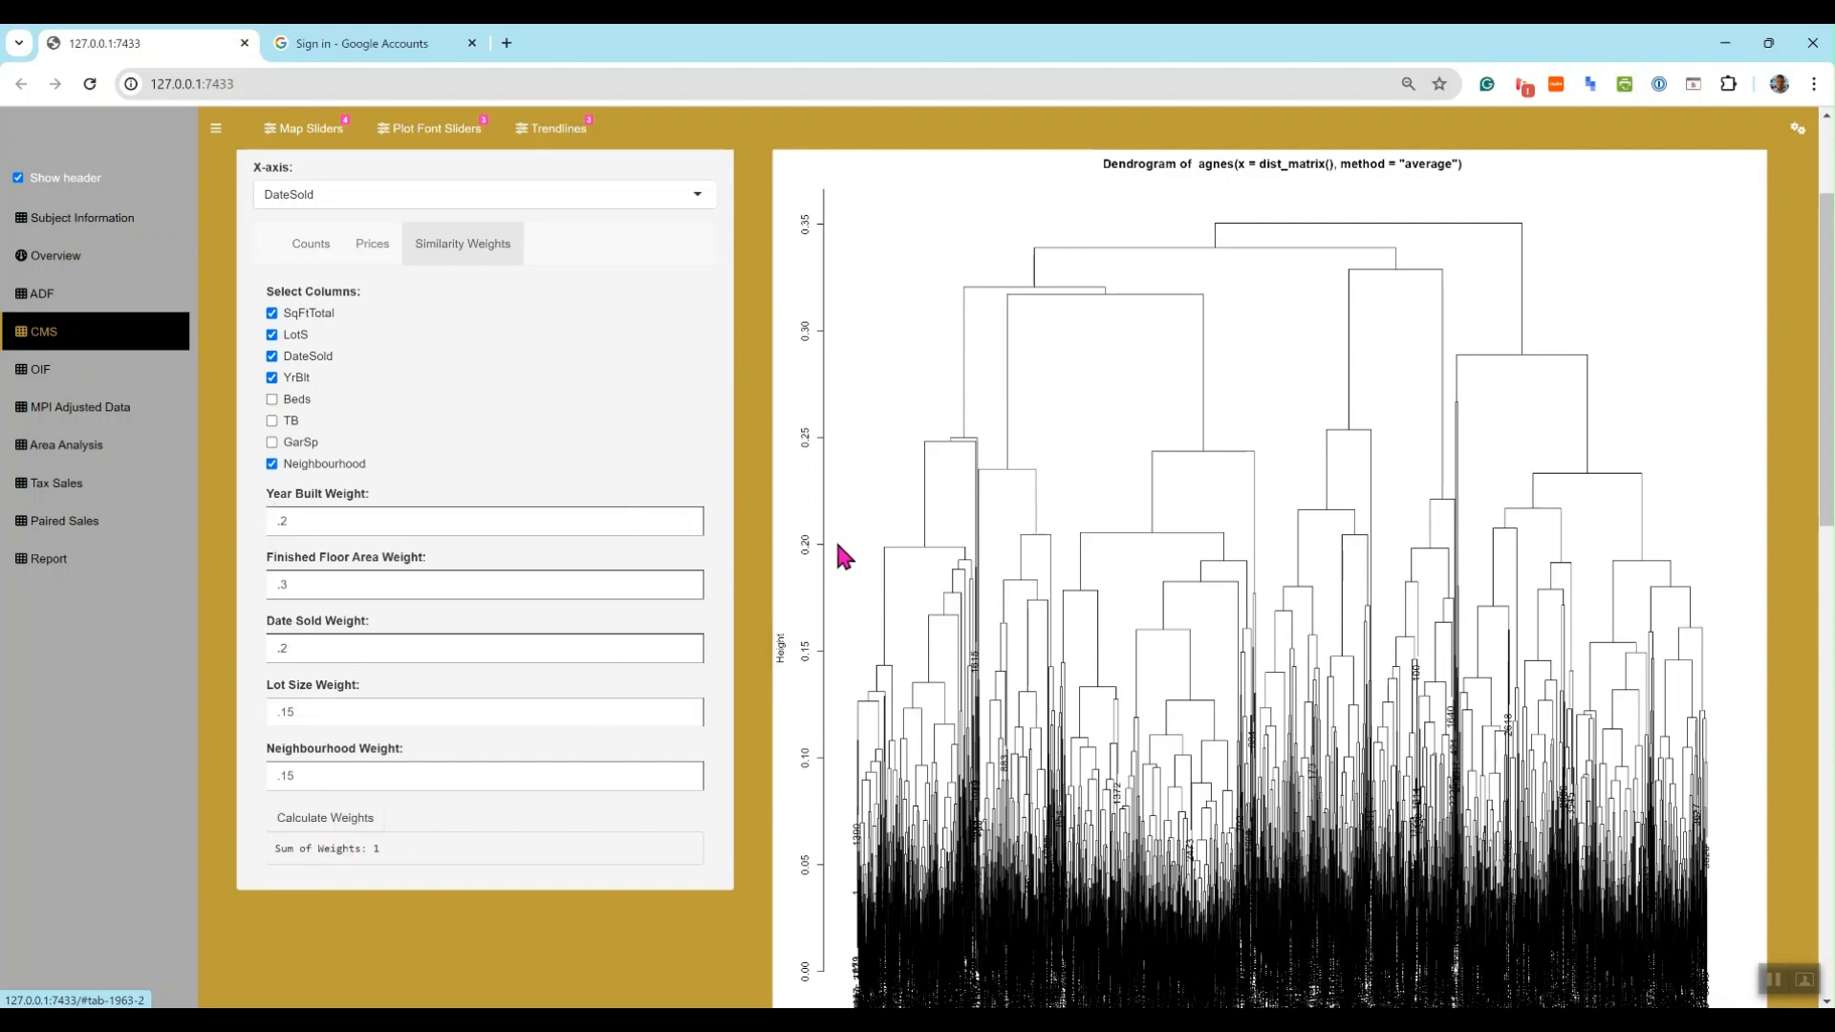
{"action": "scroll", "coordinate": [773, 490], "scroll_direction": "down", "scroll_amount": 6}
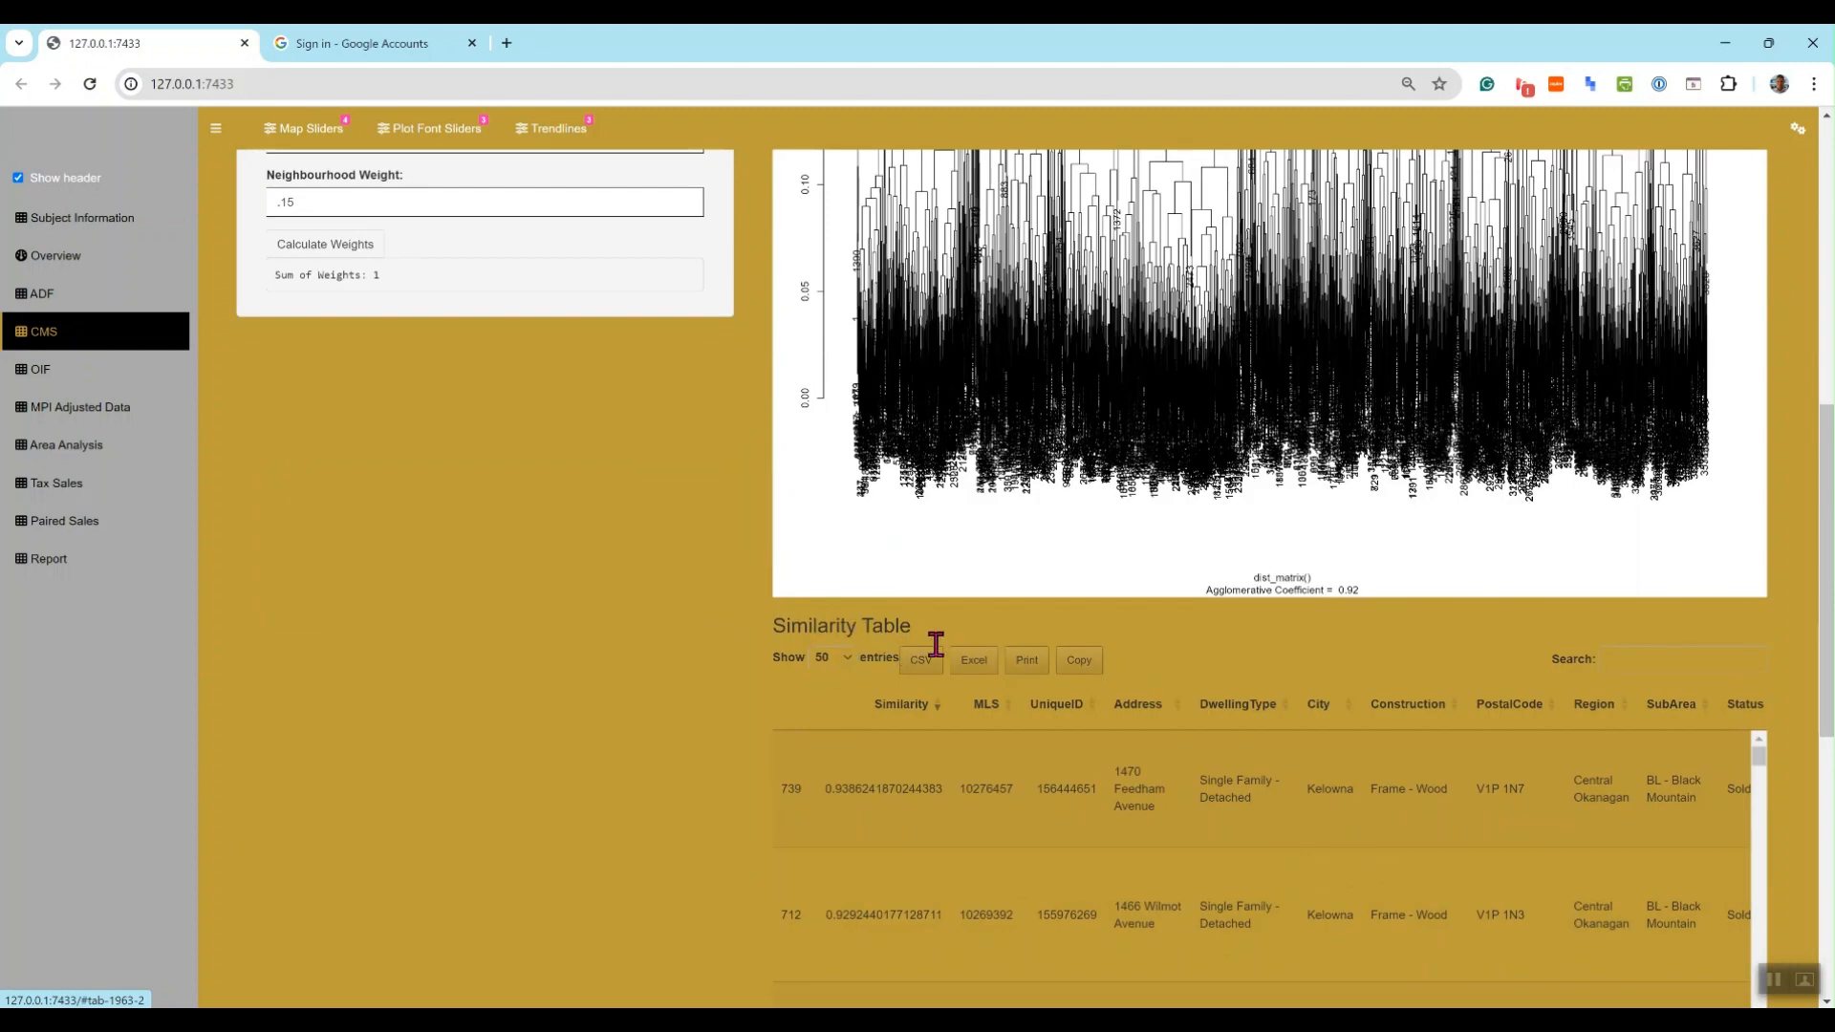
- Sort the Similarity Table by similarity in ascending and back in descending order, and recheck the similarity weights
{"action": "left_click", "coordinate": [903, 707]}
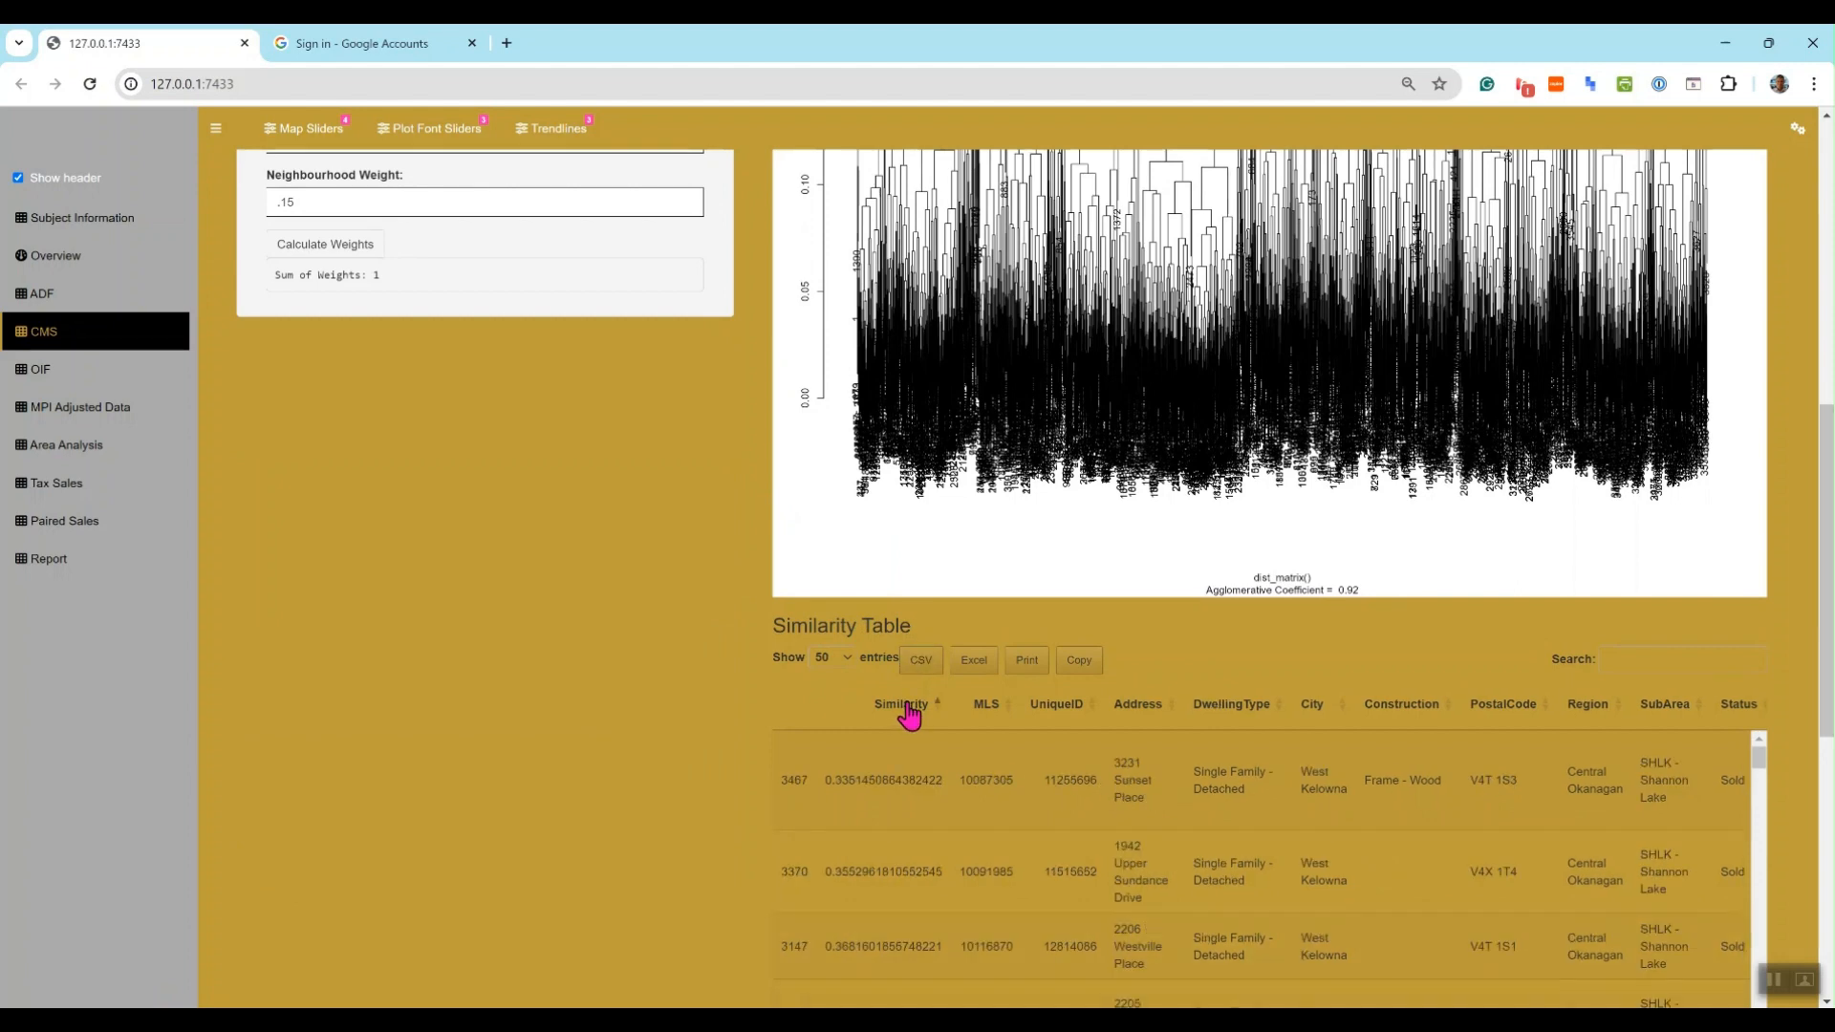
{"action": "scroll", "coordinate": [608, 608], "scroll_direction": "down", "scroll_amount": 2}
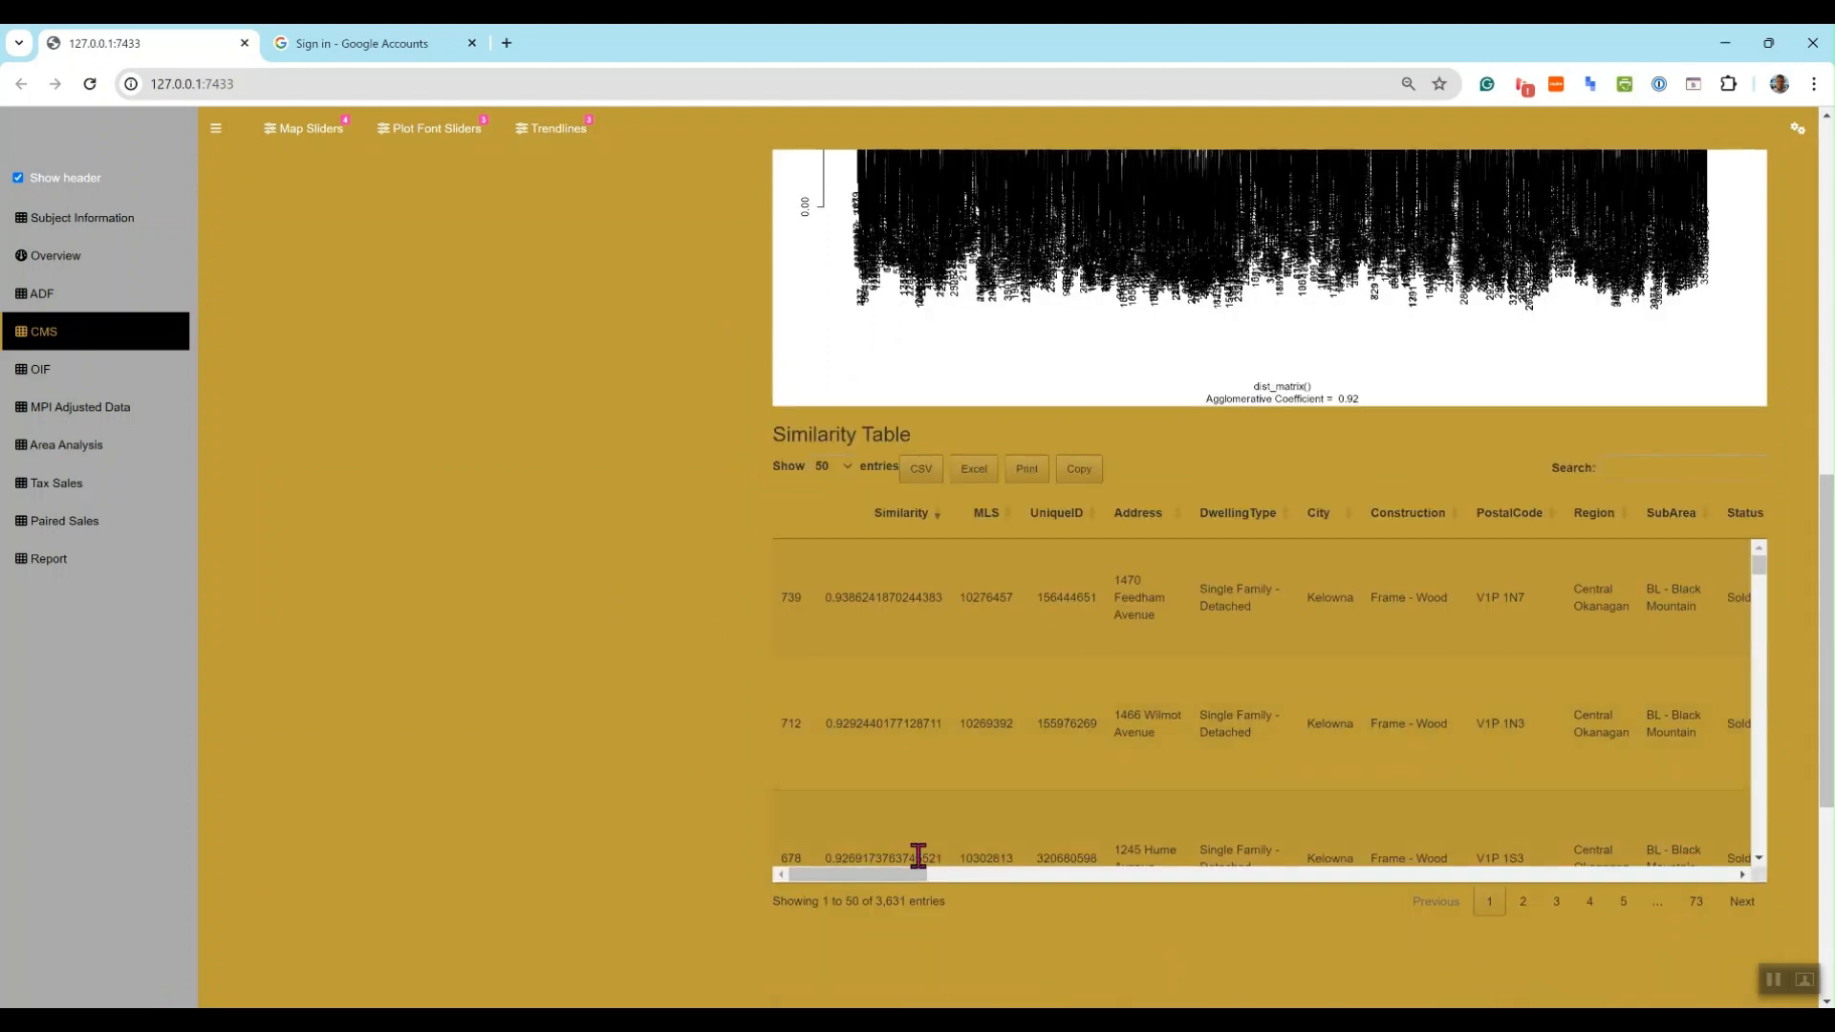
{"action": "left_click_drag", "start_coordinate": [913, 896], "coordinate": [1800, 860]}
{"action": "scroll", "coordinate": [410, 519], "scroll_direction": "up", "scroll_amount": 10}
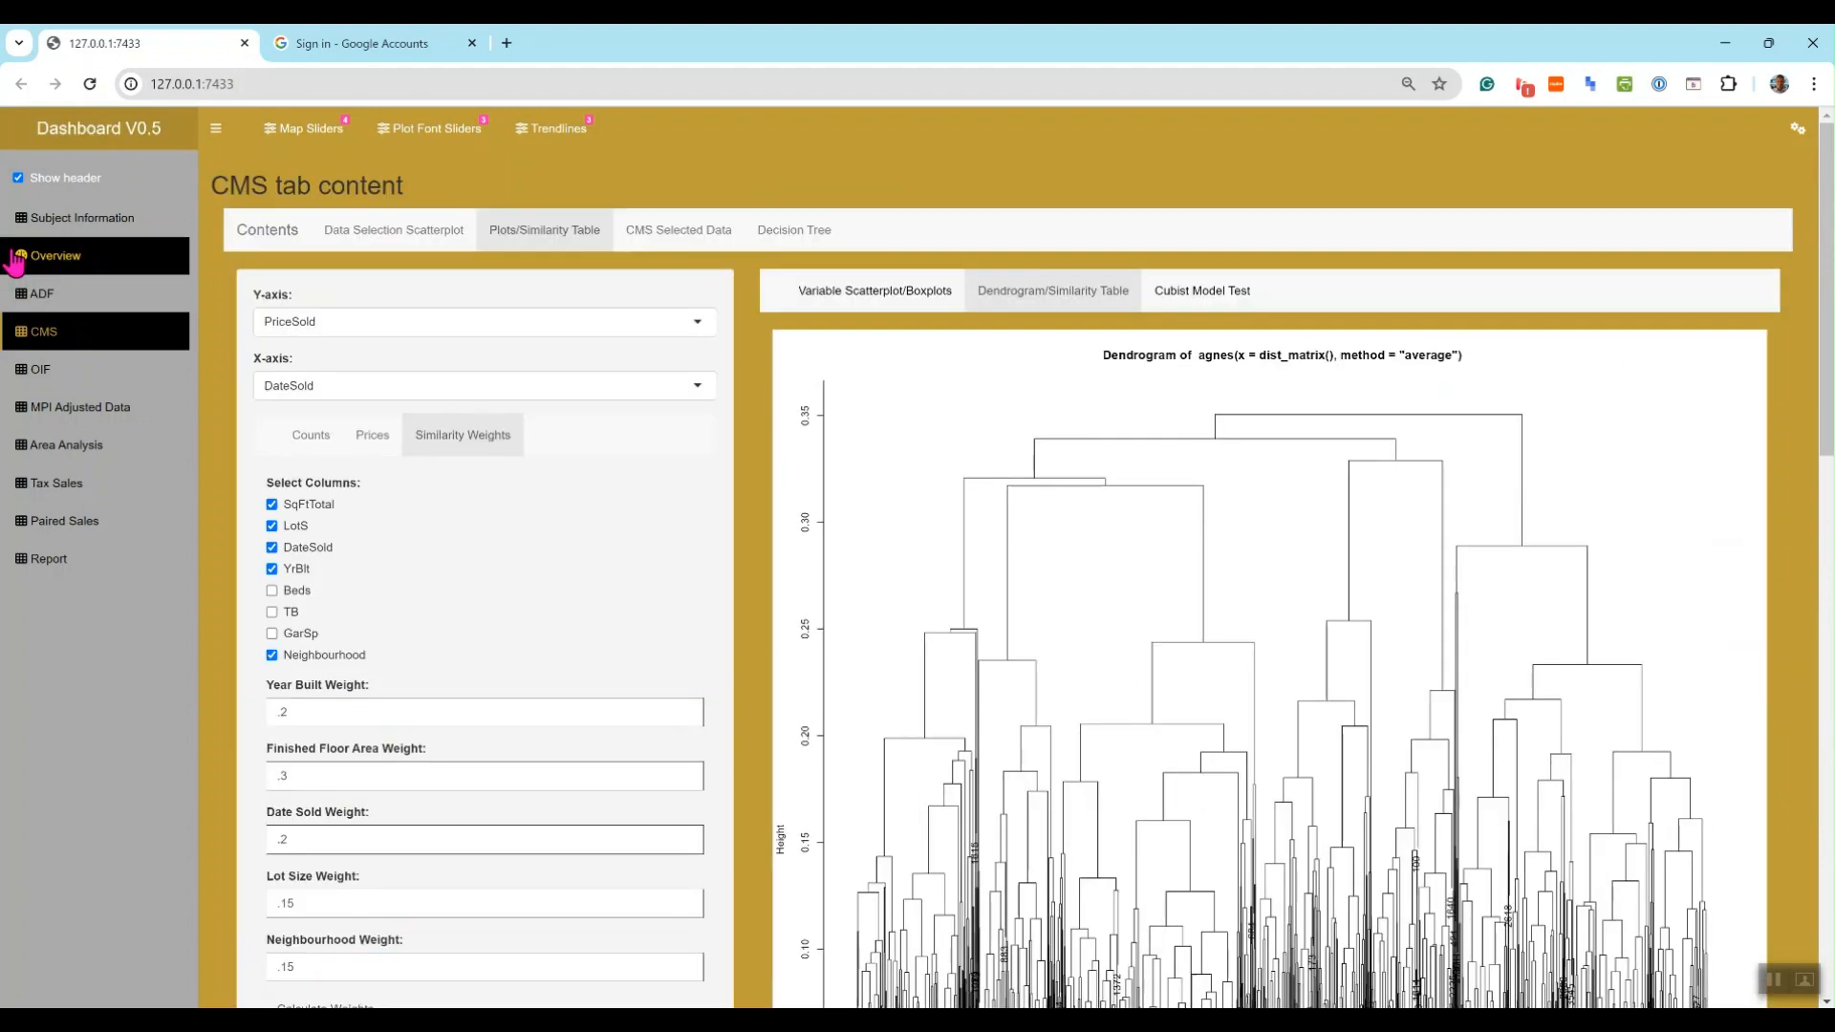
{"action": "scroll", "coordinate": [144, 268], "scroll_direction": "down", "scroll_amount": 4}
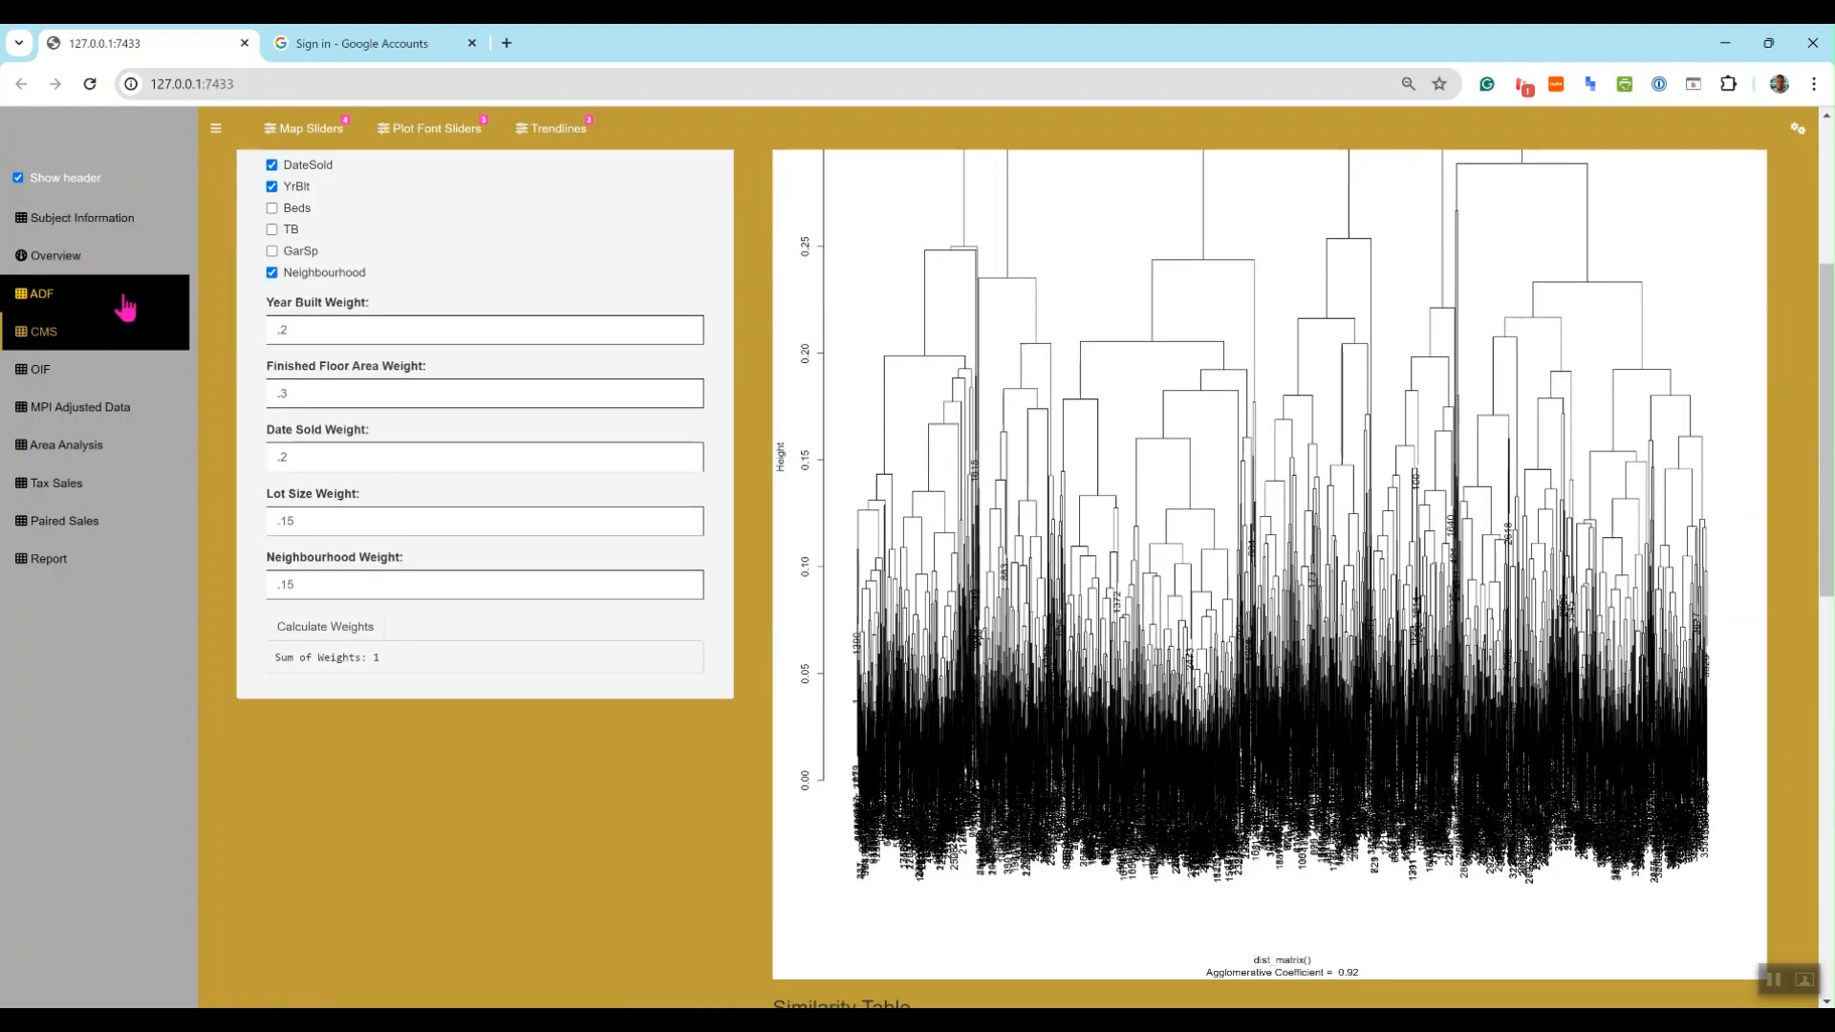
- Open Subject Information and review the subject property's fields from the location entries to the estimated market value
{"action": "left_click", "coordinate": [99, 222]}
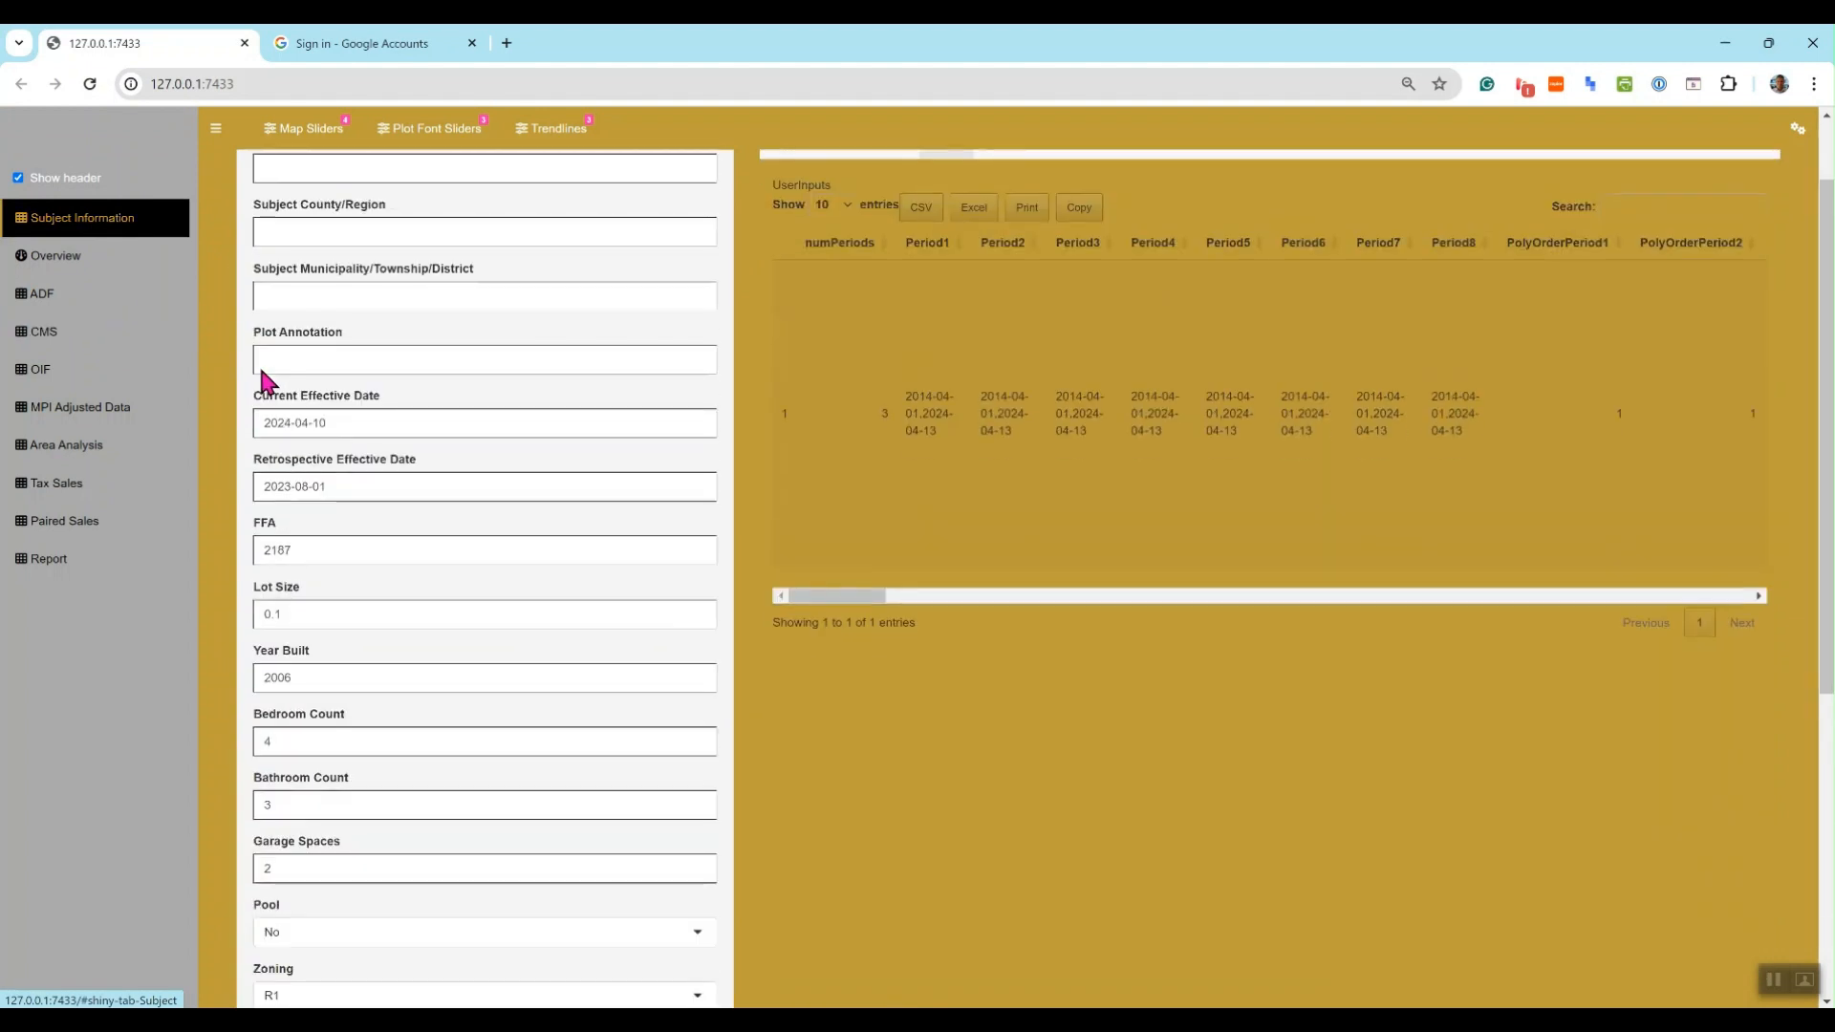
{"action": "scroll", "coordinate": [261, 369], "scroll_direction": "down", "scroll_amount": 5}
{"action": "scroll", "coordinate": [261, 369], "scroll_direction": "up", "scroll_amount": 6}
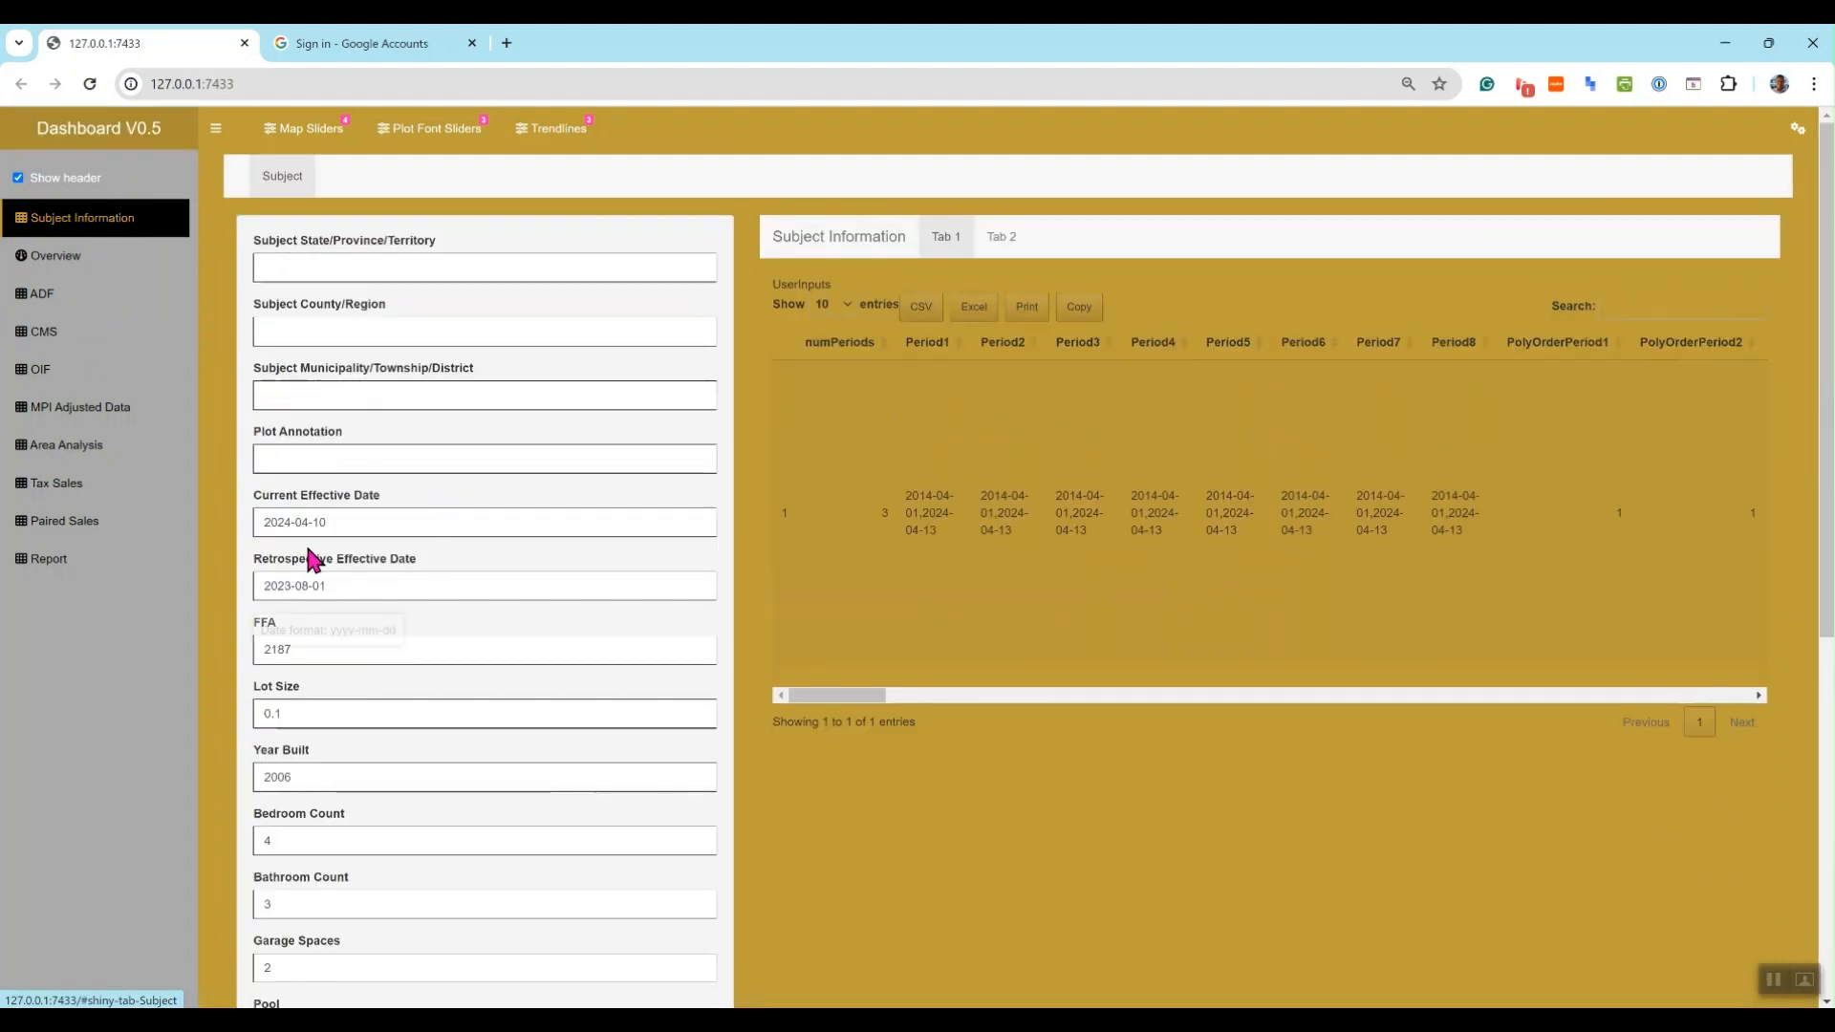
{"action": "scroll", "coordinate": [287, 516], "scroll_direction": "down", "scroll_amount": 3}
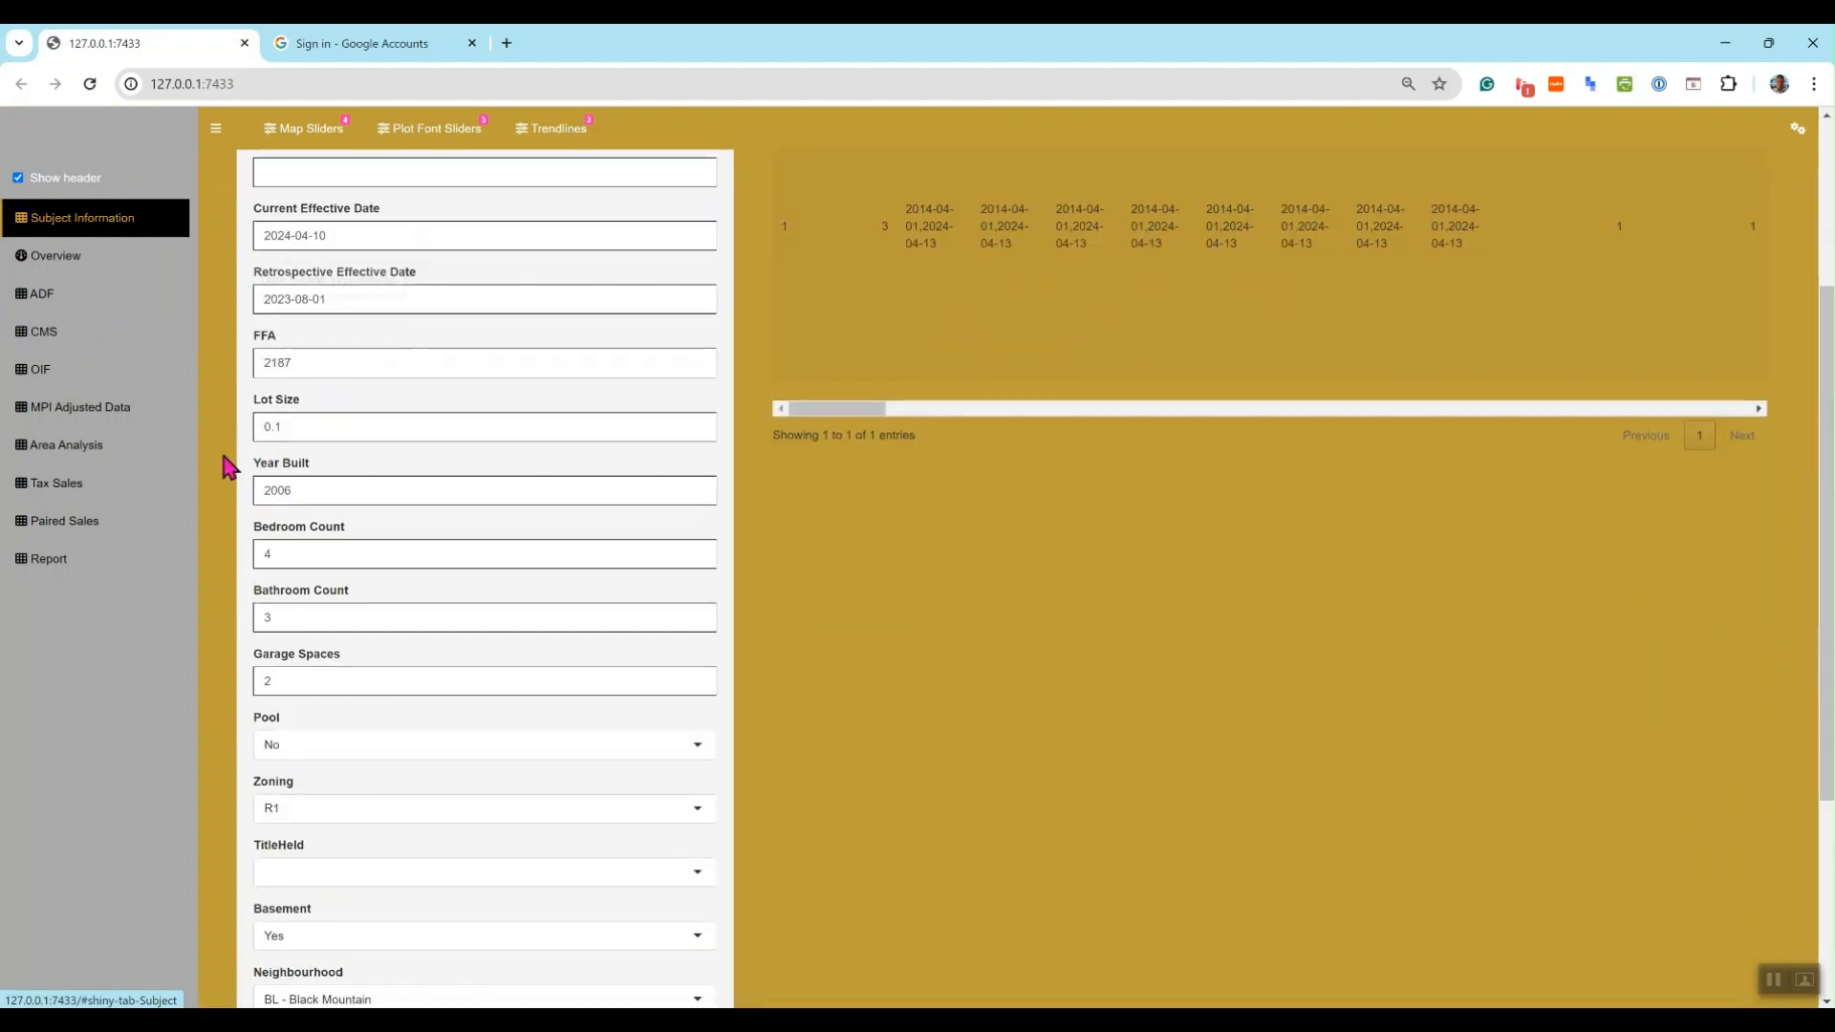
{"action": "scroll", "coordinate": [244, 535], "scroll_direction": "down", "scroll_amount": 4}
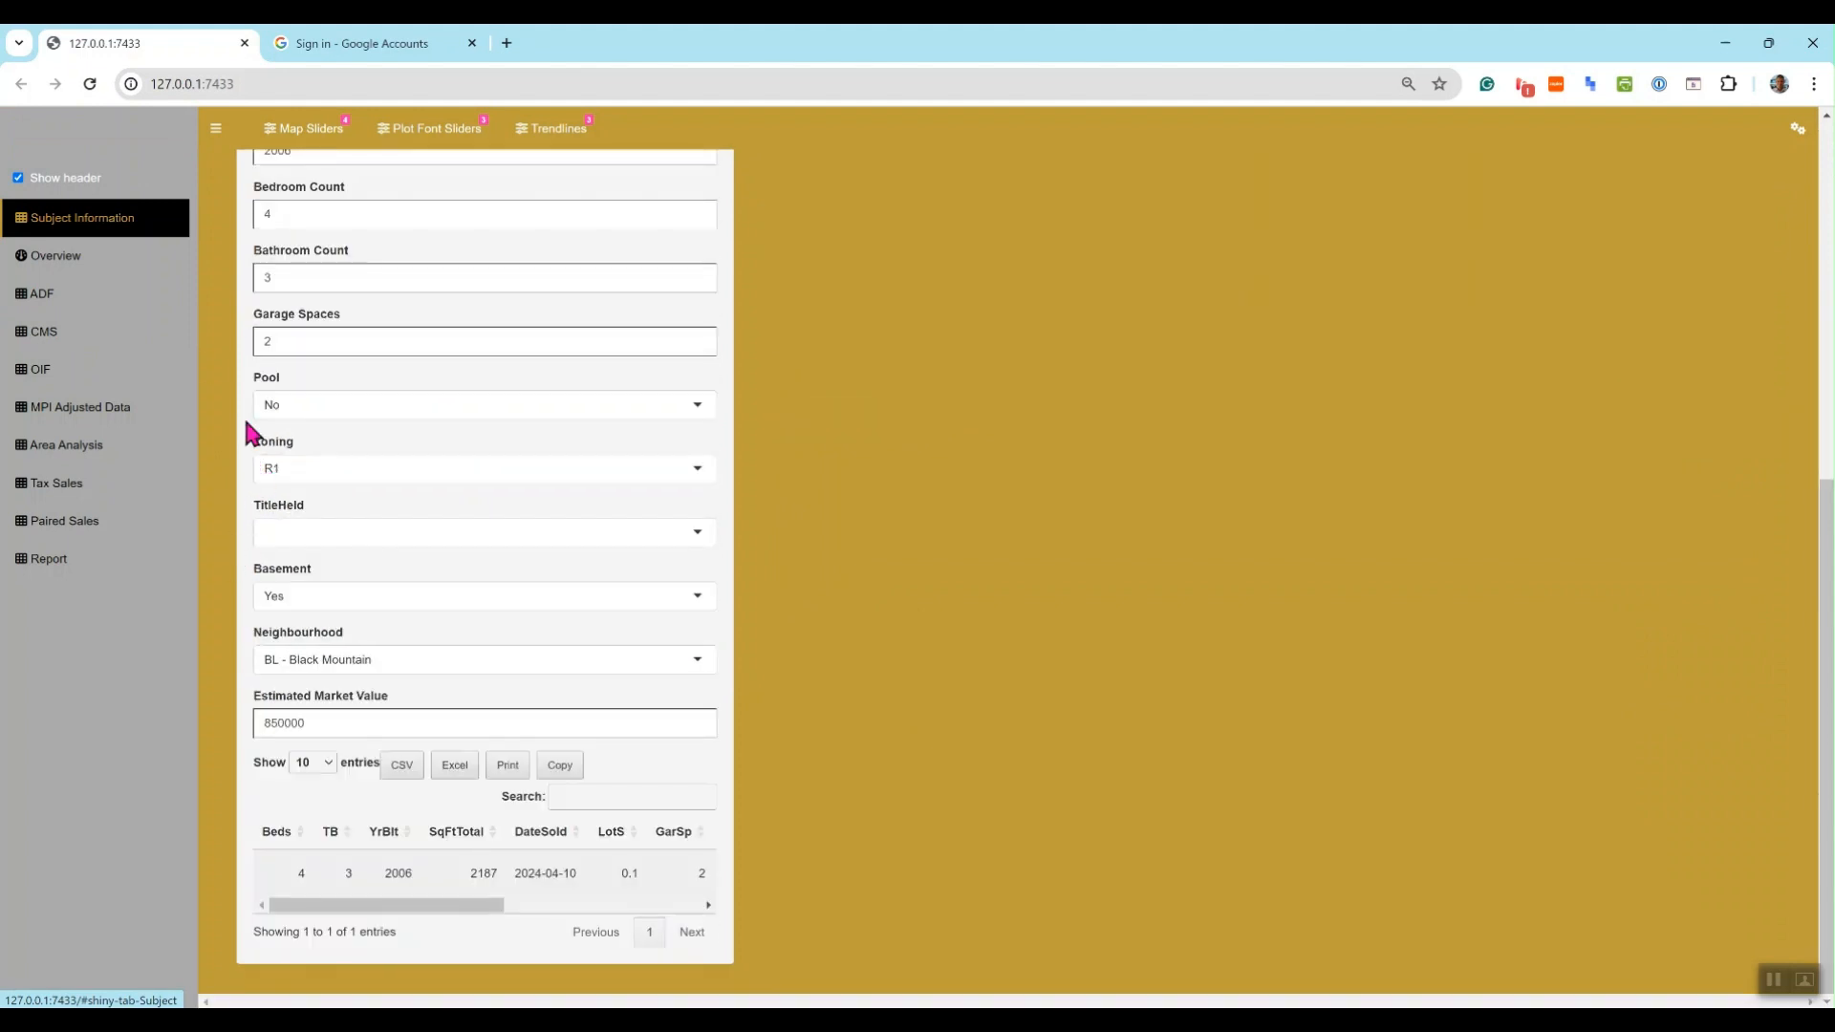
{"action": "scroll", "coordinate": [1476, 693], "scroll_direction": "up", "scroll_amount": 4}
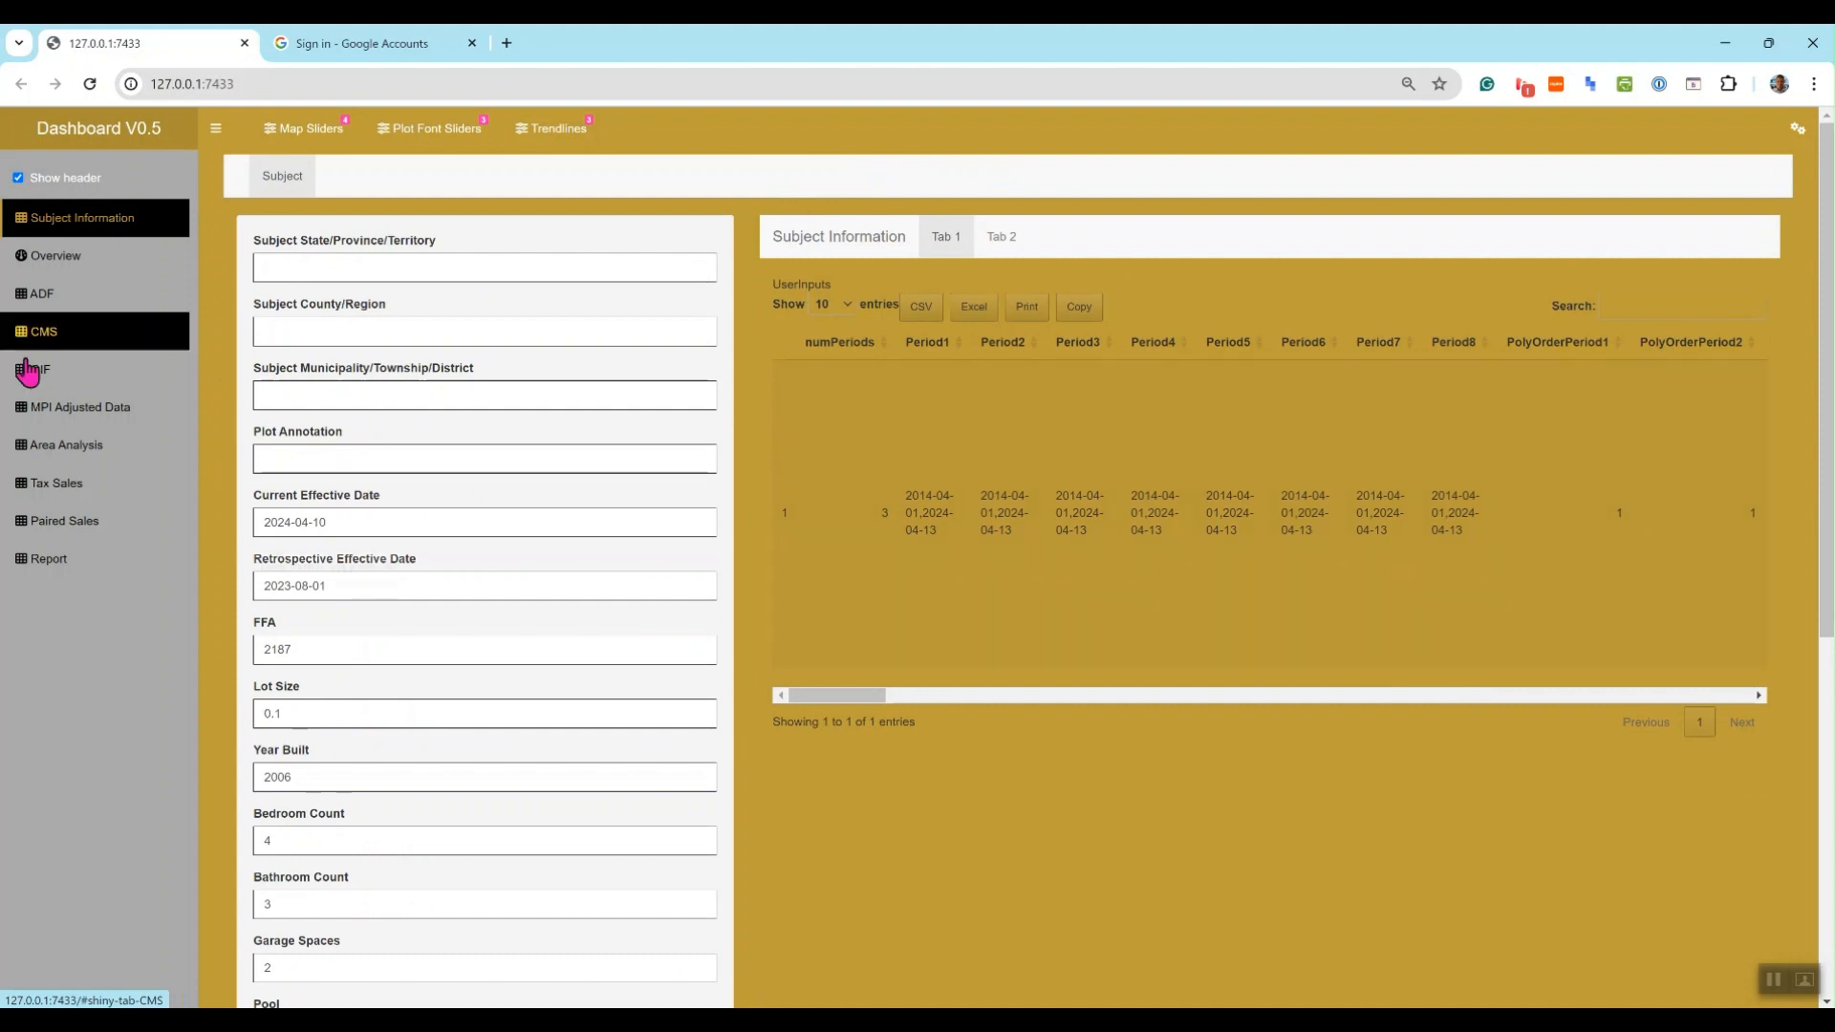
- View the MPI Adjusted Data section and the Paired Sales tables
{"action": "left_click", "coordinate": [62, 405]}
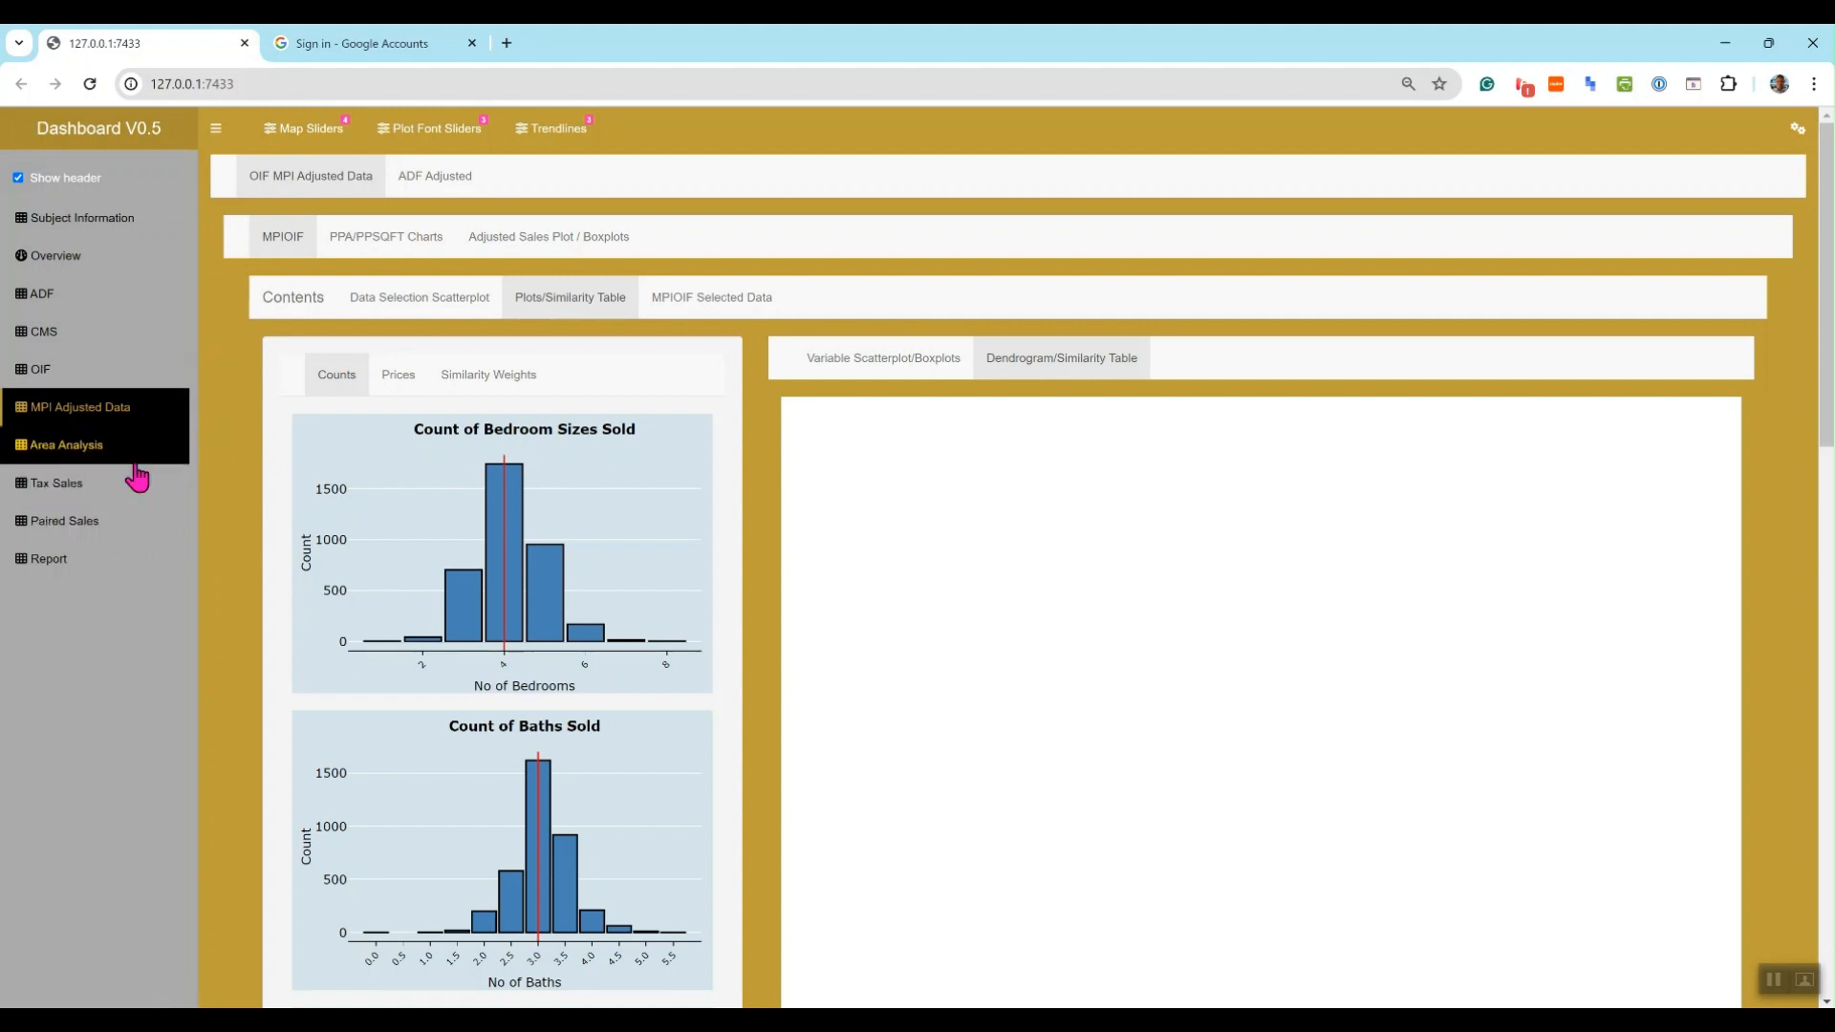
{"action": "left_click", "coordinate": [86, 541]}
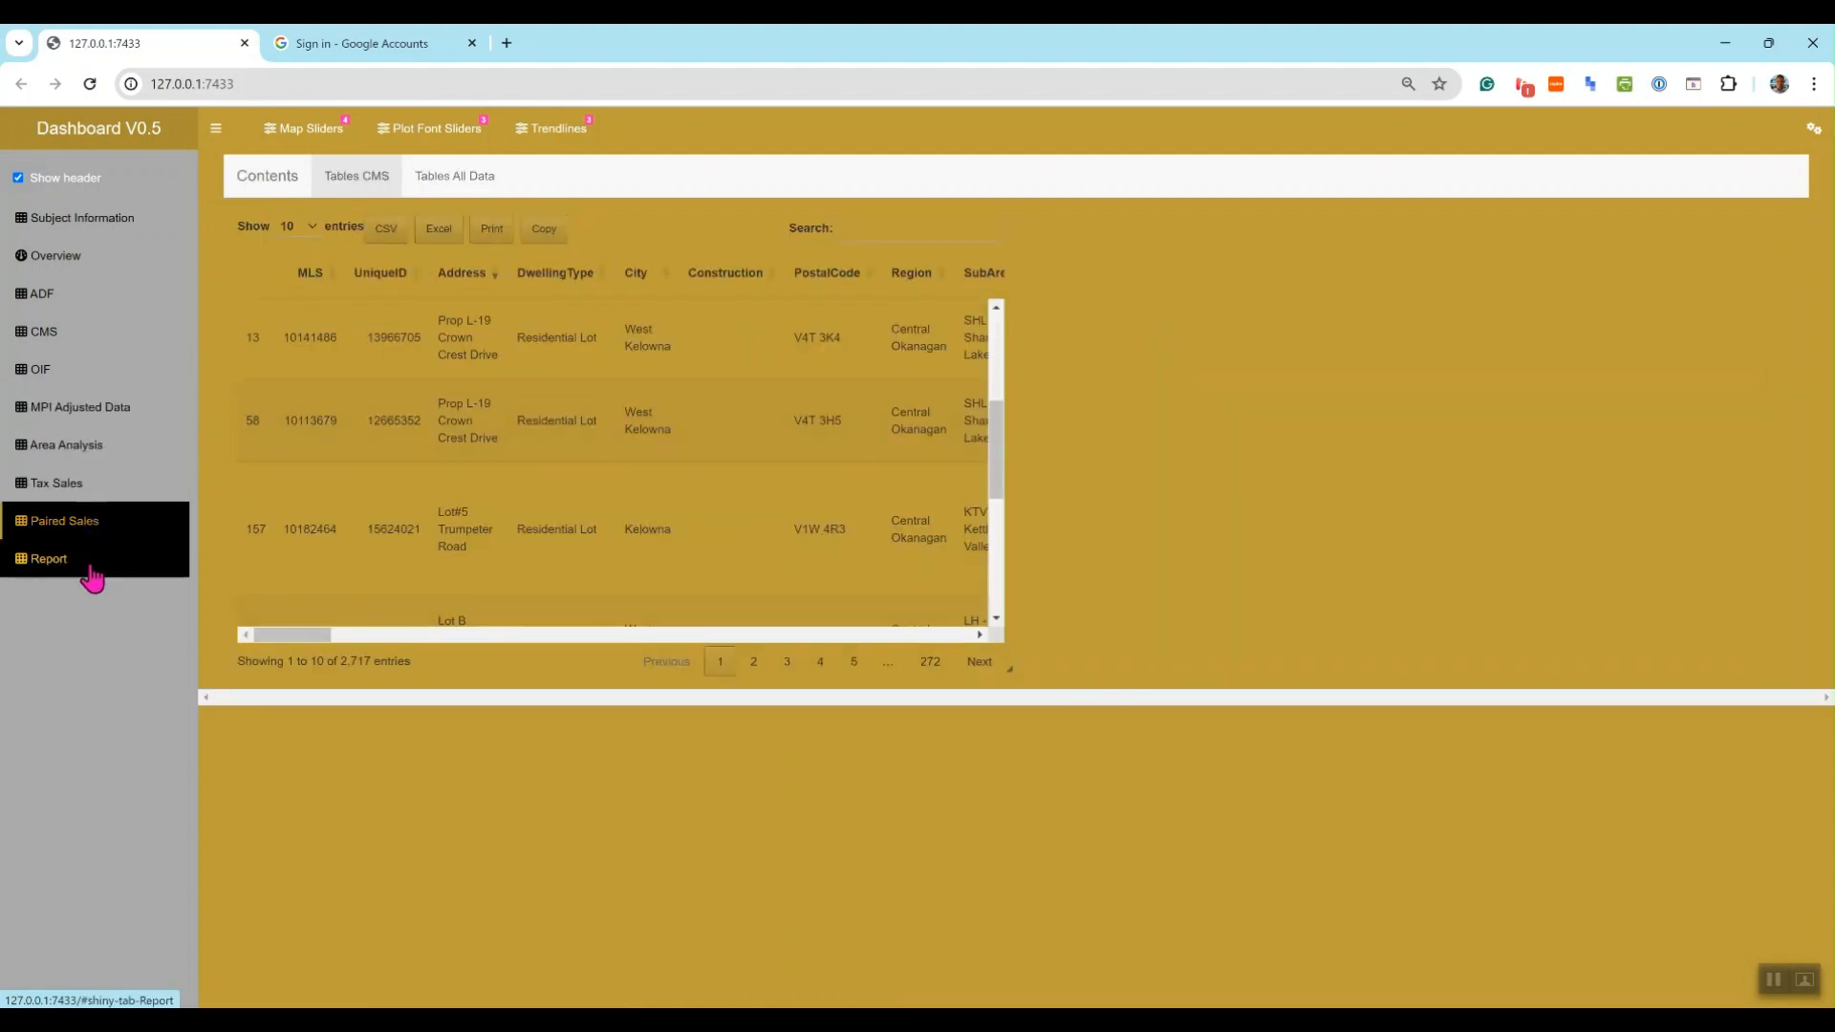
- Open the OIF section's Cubist Model Test and review its model outputs and the Sales Over Time plot
{"action": "left_click", "coordinate": [93, 383]}
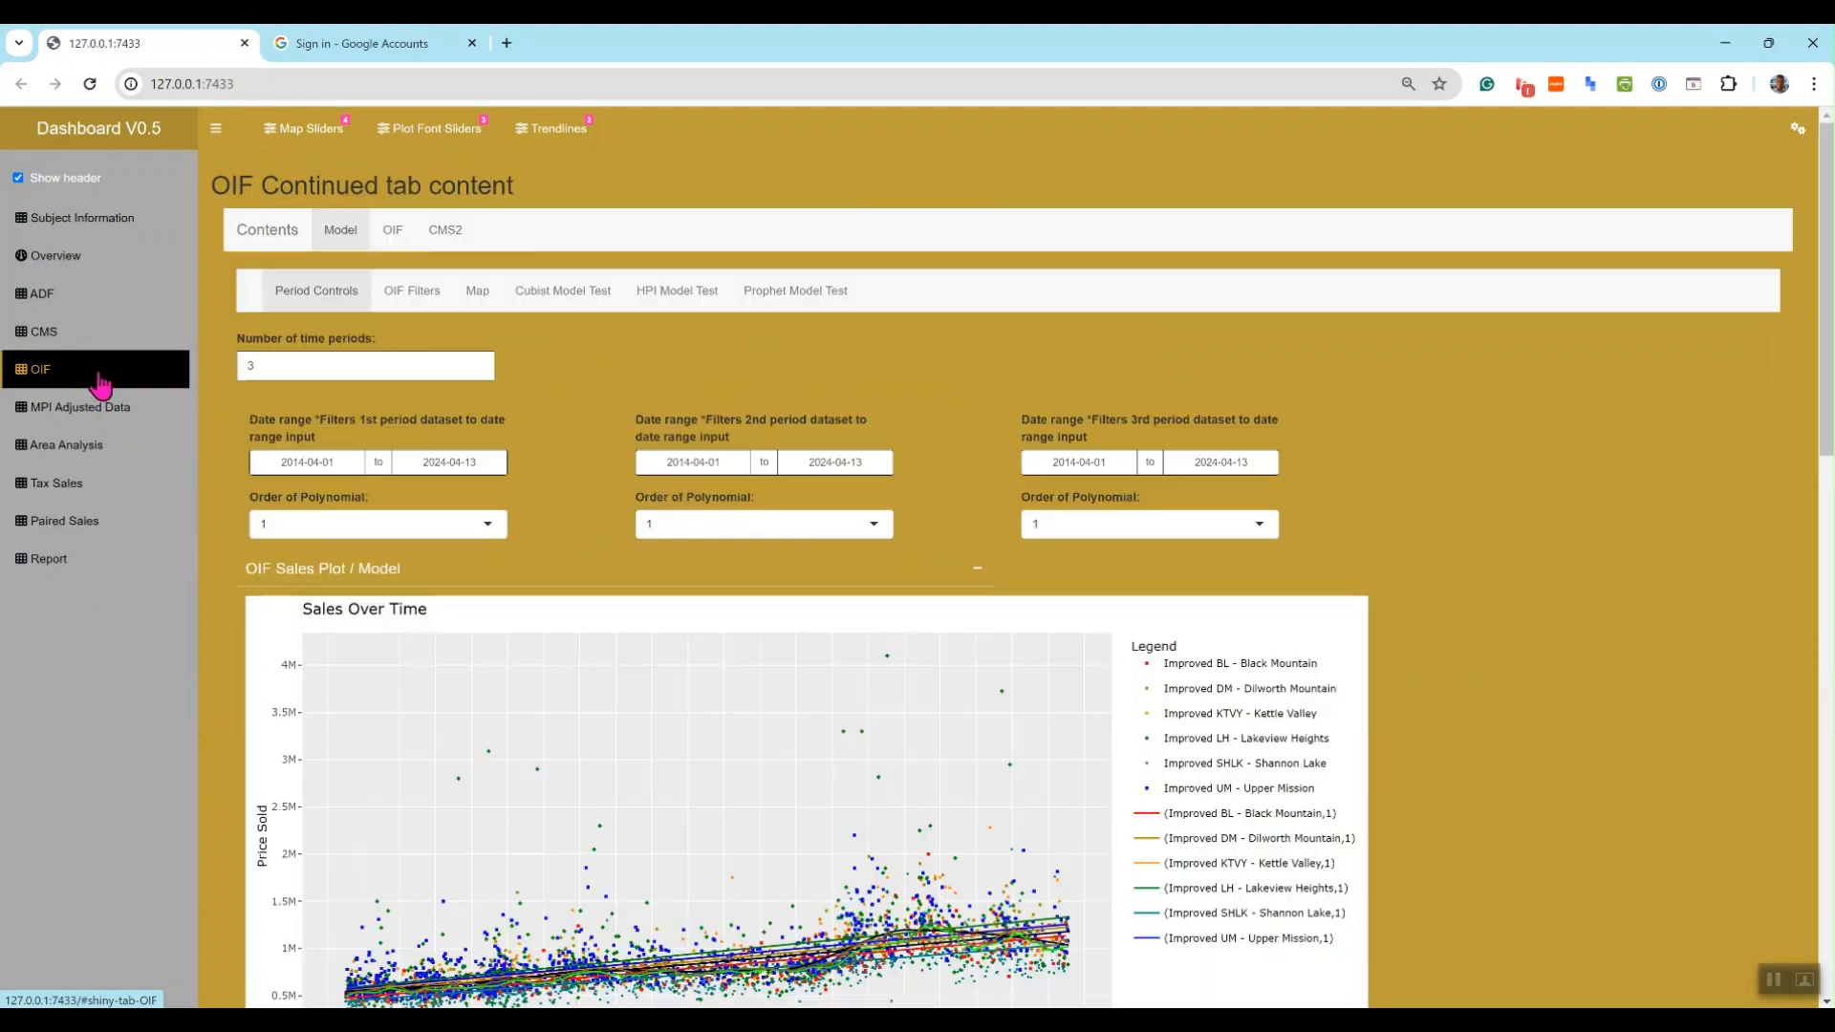
{"action": "left_click", "coordinate": [555, 304]}
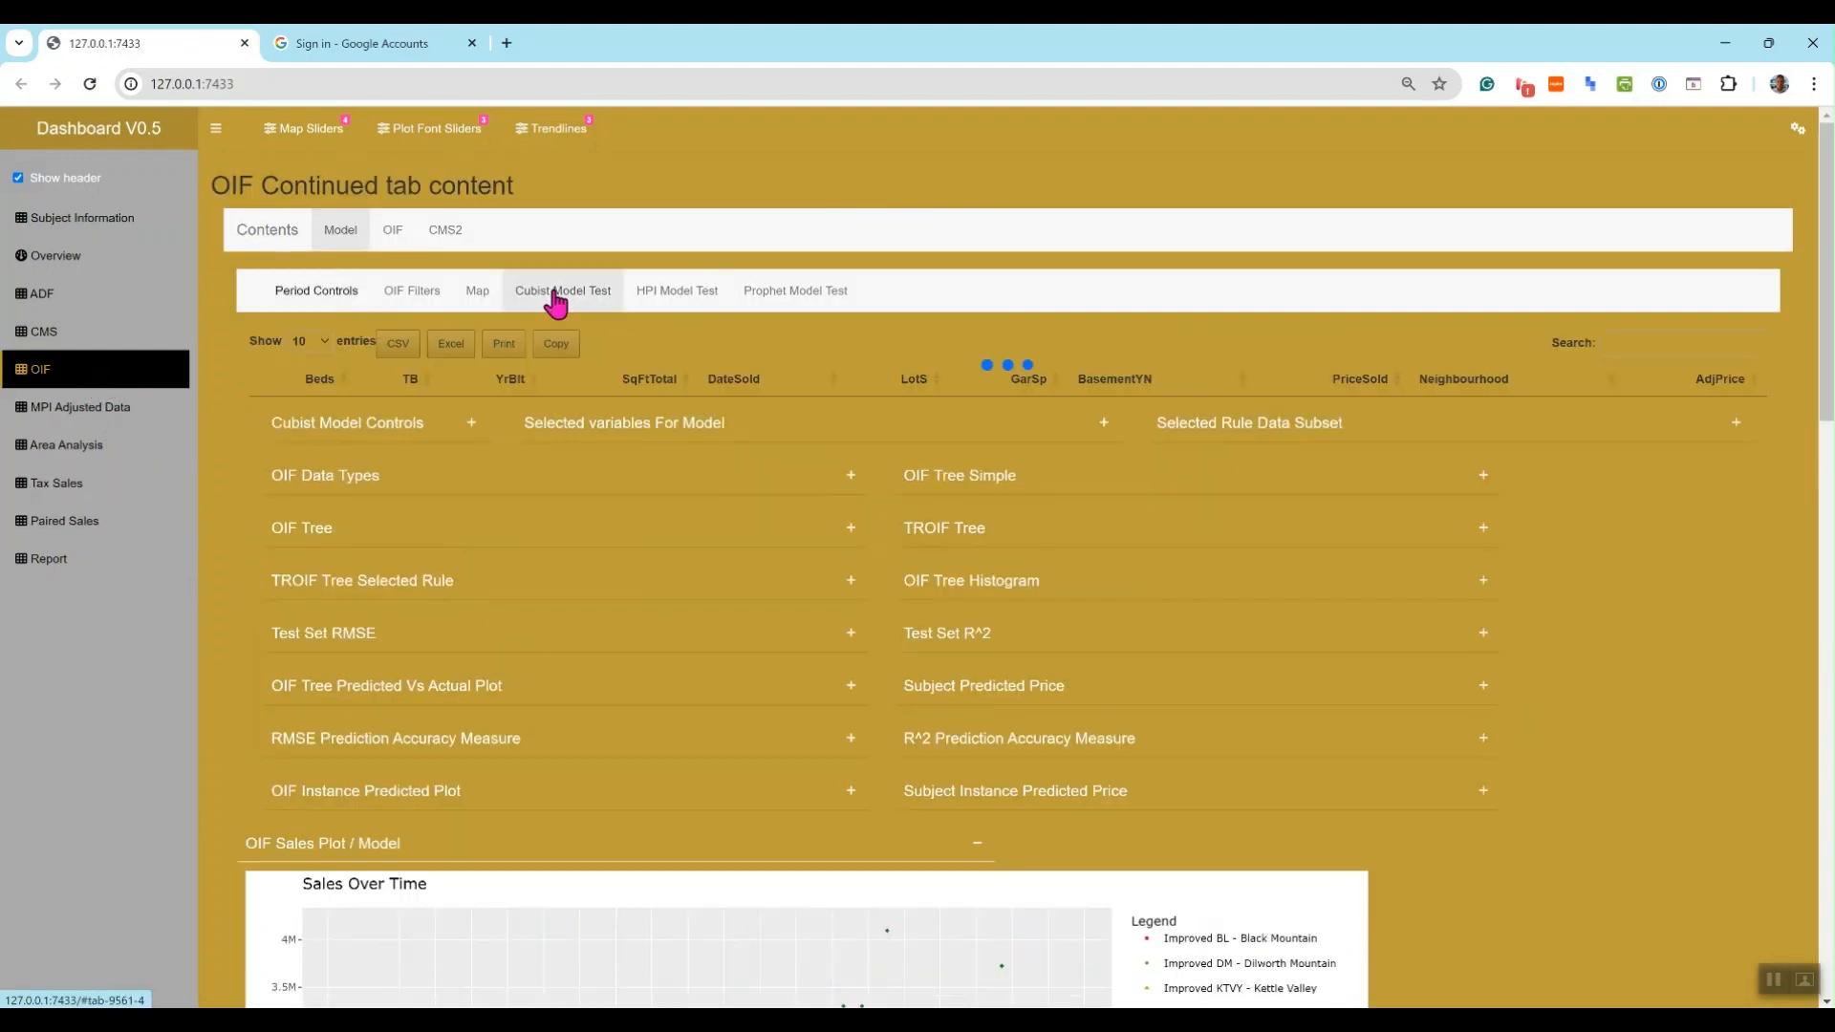
{"action": "scroll", "coordinate": [315, 489], "scroll_direction": "down", "scroll_amount": 5}
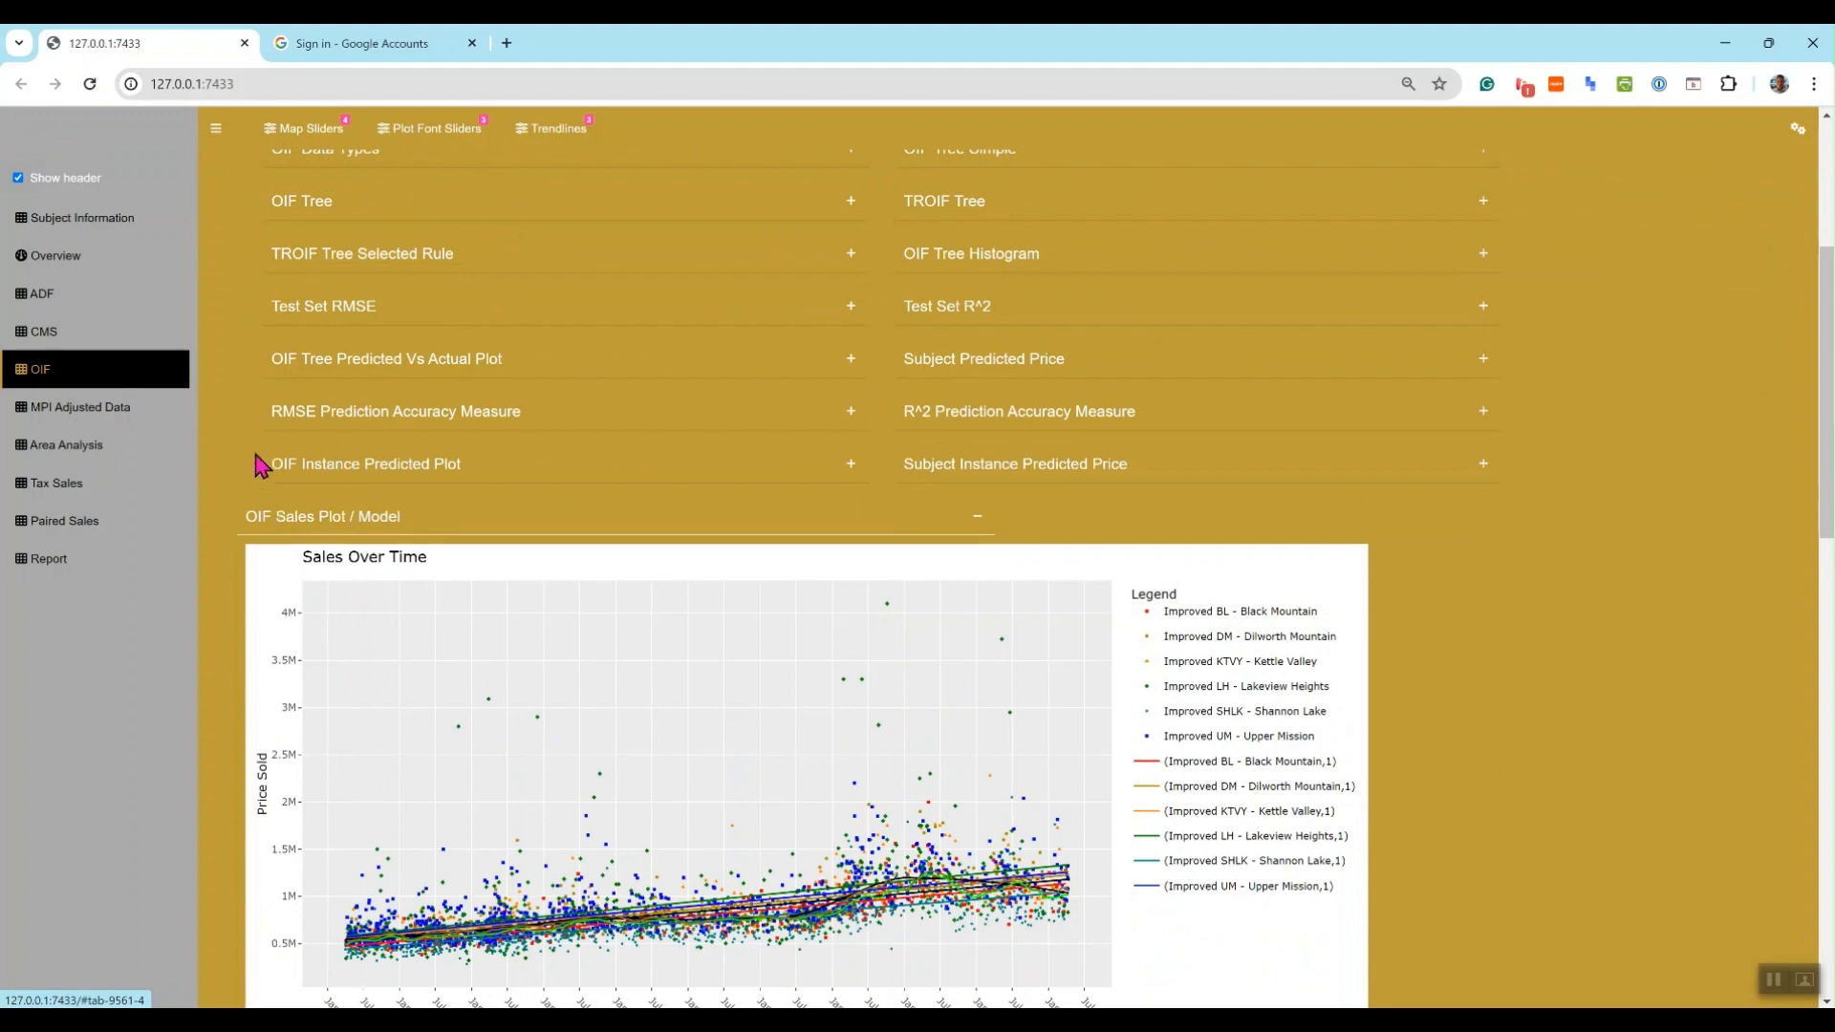
- Add the neighbourhood land trendlines to the Sales Over Time plot and switch its Y axis to log scale
{"action": "scroll", "coordinate": [255, 454], "scroll_direction": "up", "scroll_amount": 4}
{"action": "scroll", "coordinate": [246, 432], "scroll_direction": "down", "scroll_amount": 7}
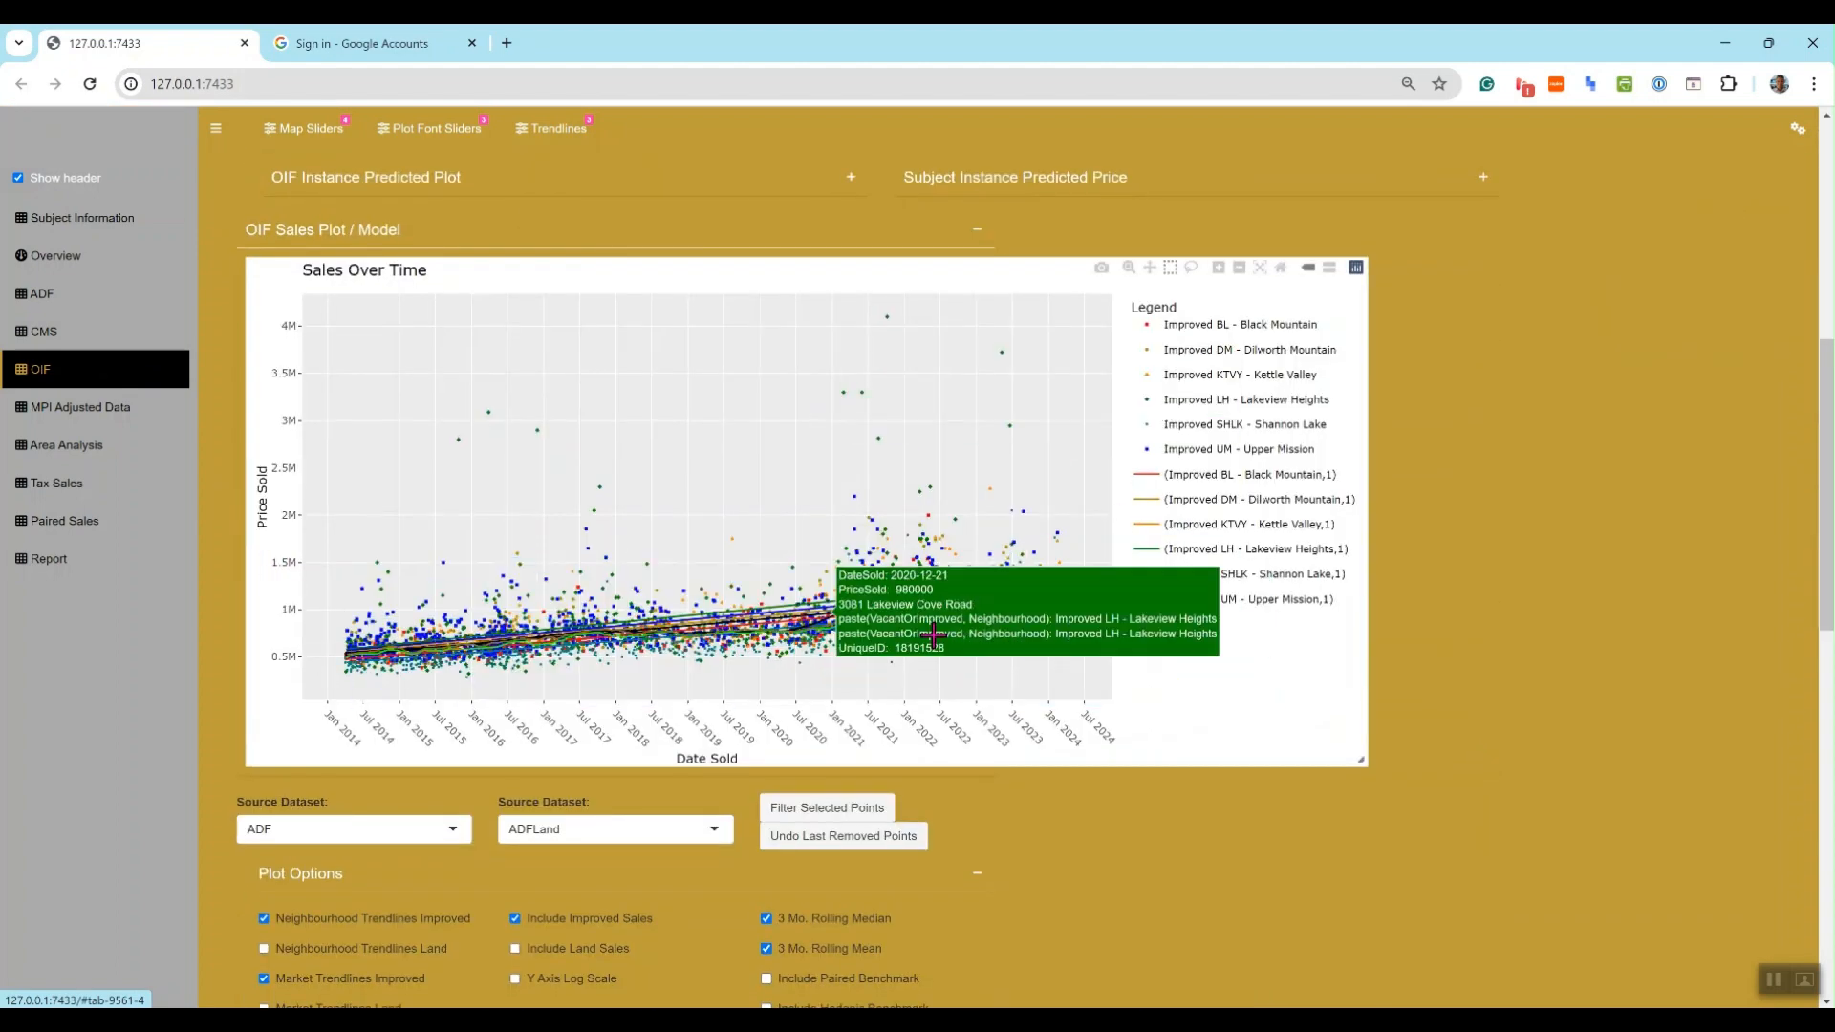
{"action": "scroll", "coordinate": [782, 471], "scroll_direction": "down", "scroll_amount": 4}
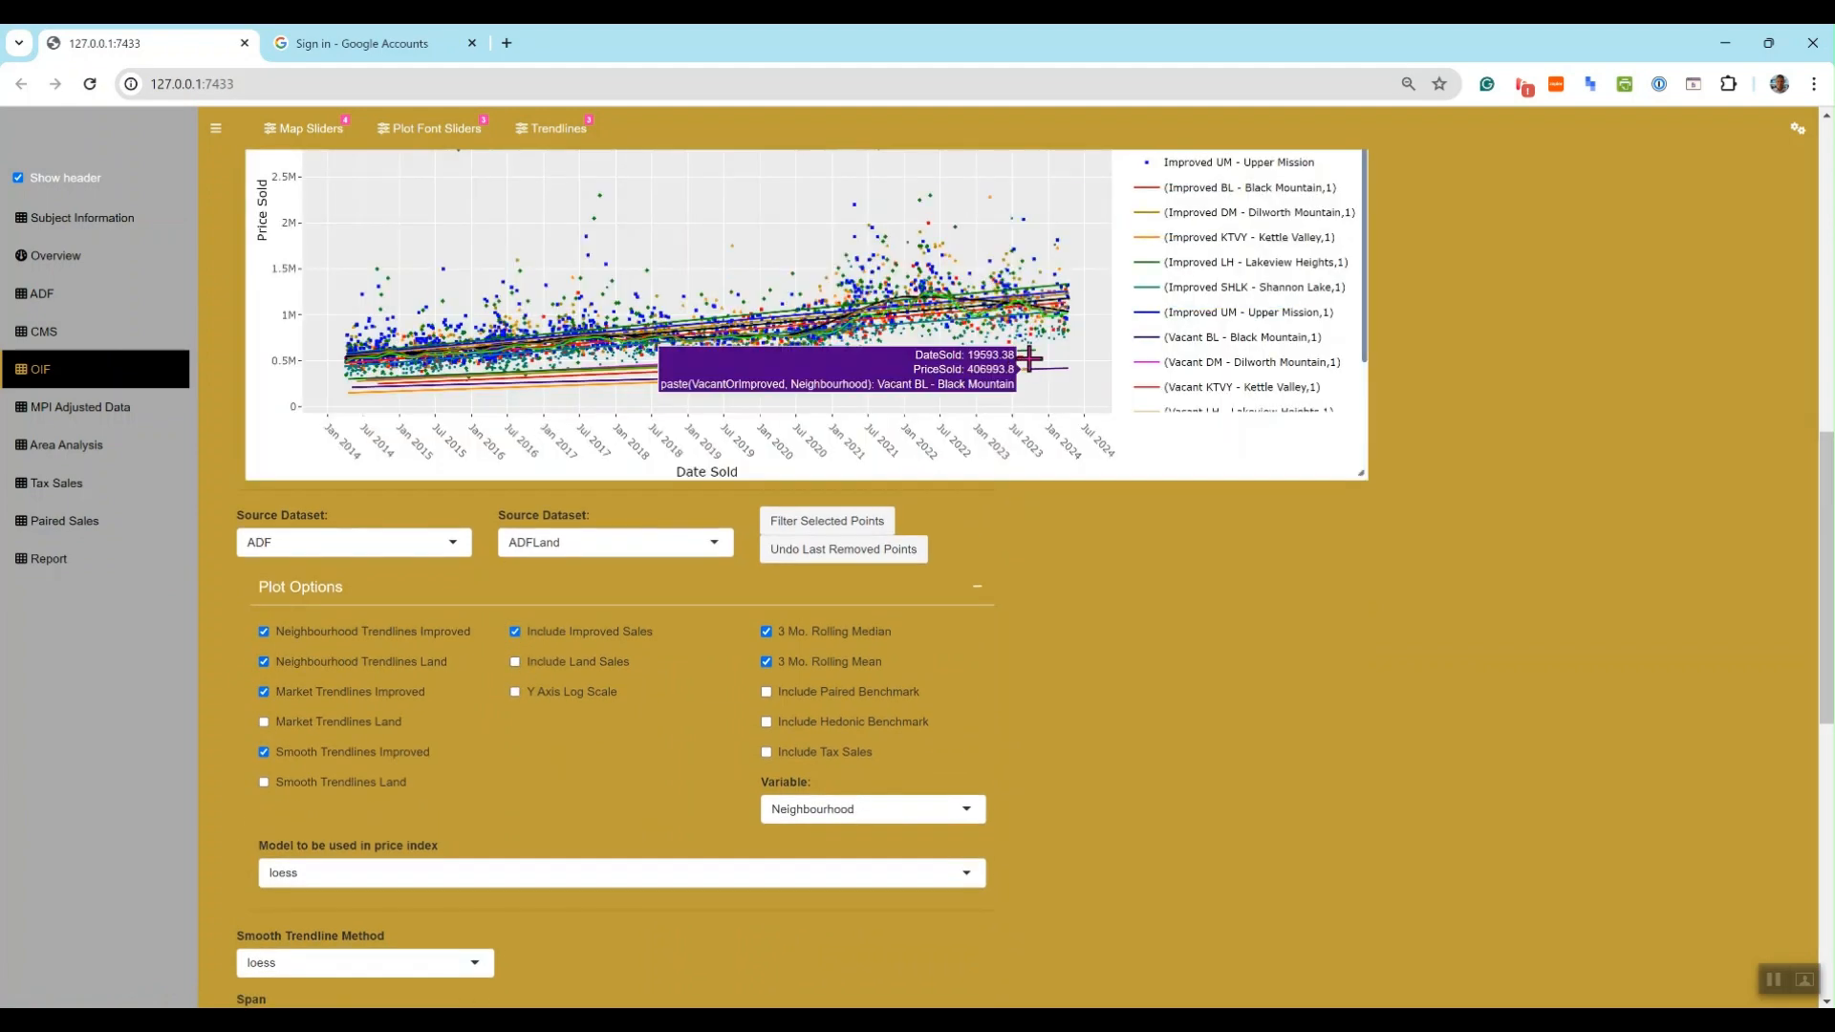
{"action": "scroll", "coordinate": [856, 568], "scroll_direction": "down", "scroll_amount": 1}
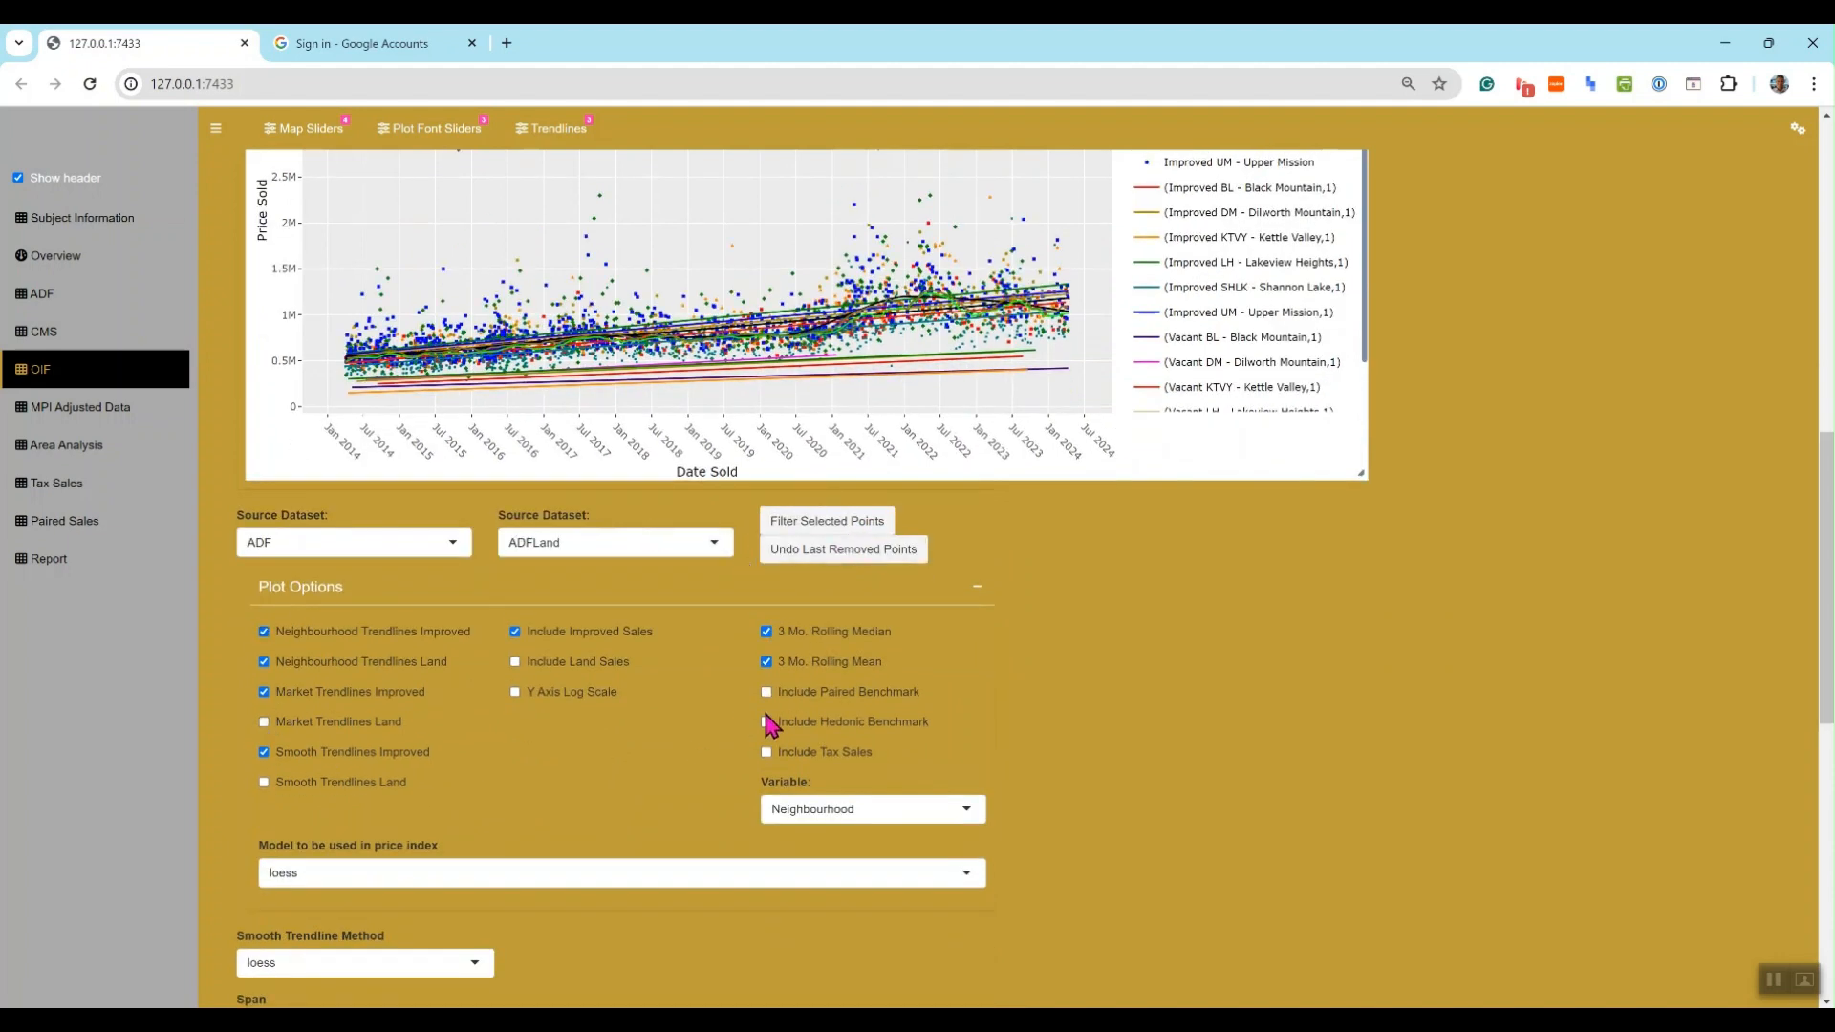
{"action": "left_click", "coordinate": [515, 692]}
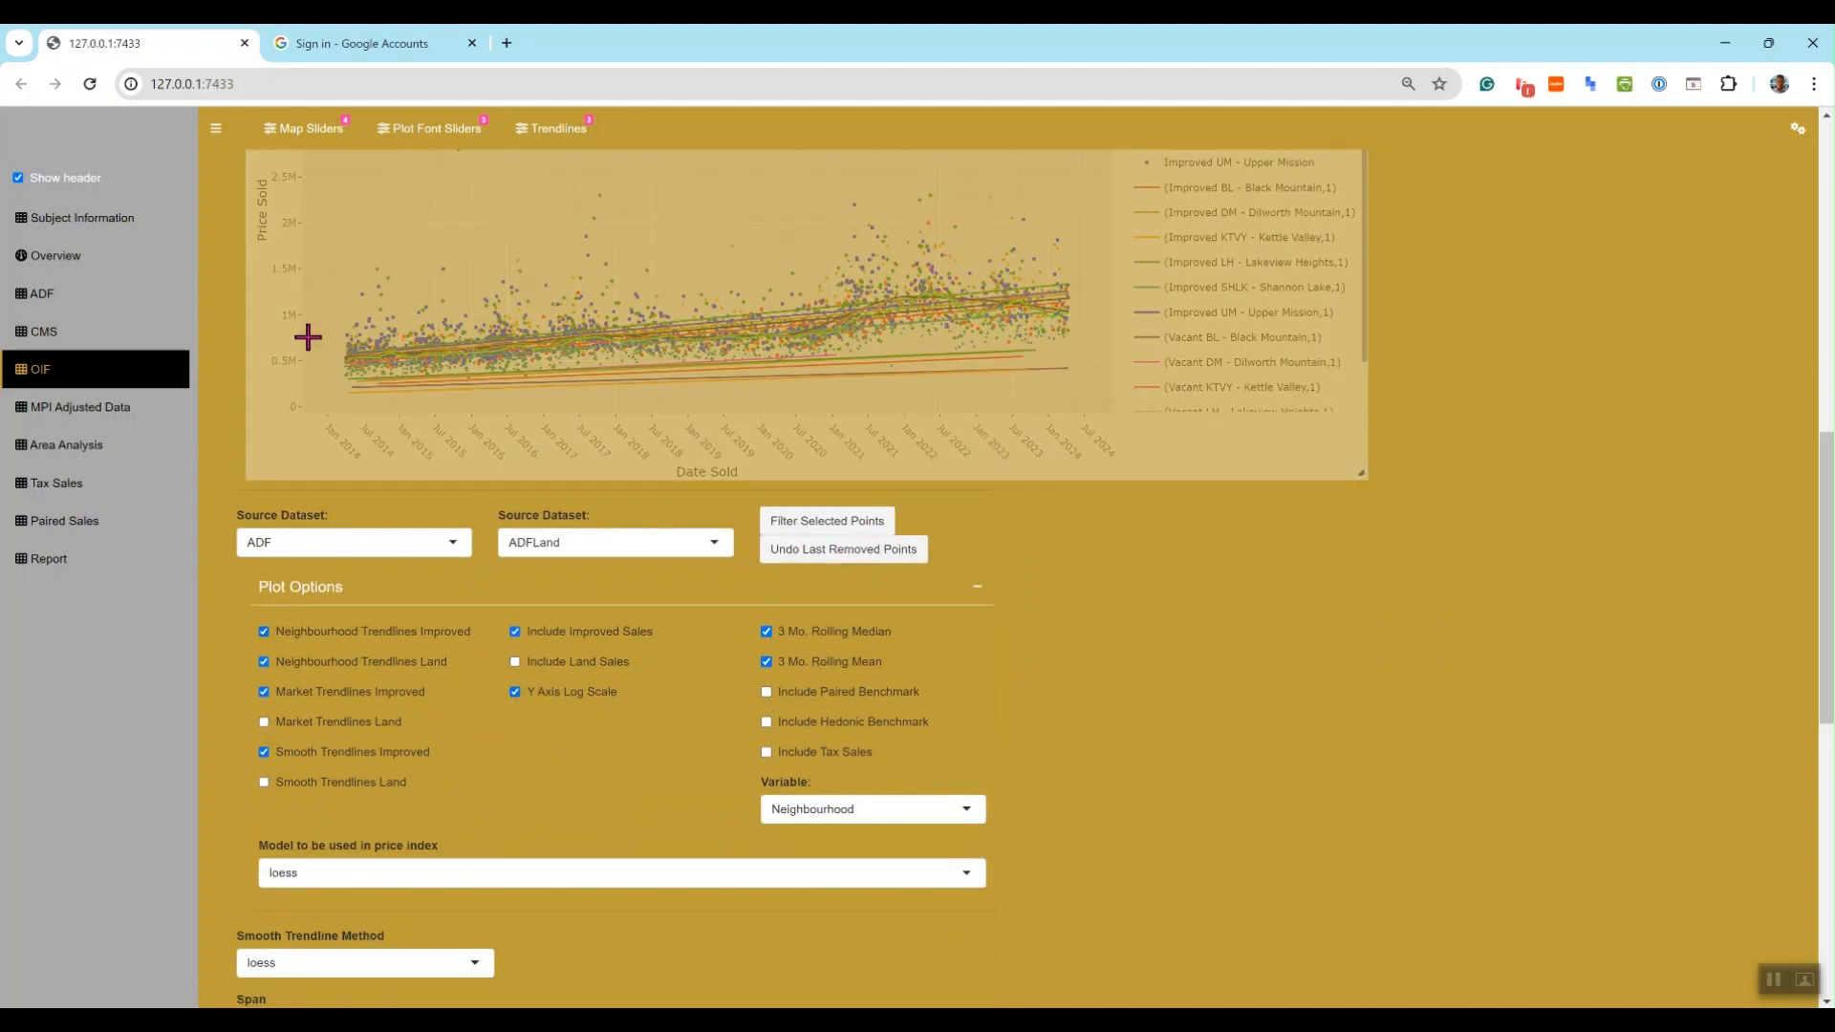
{"action": "scroll", "coordinate": [287, 524], "scroll_direction": "up", "scroll_amount": 2}
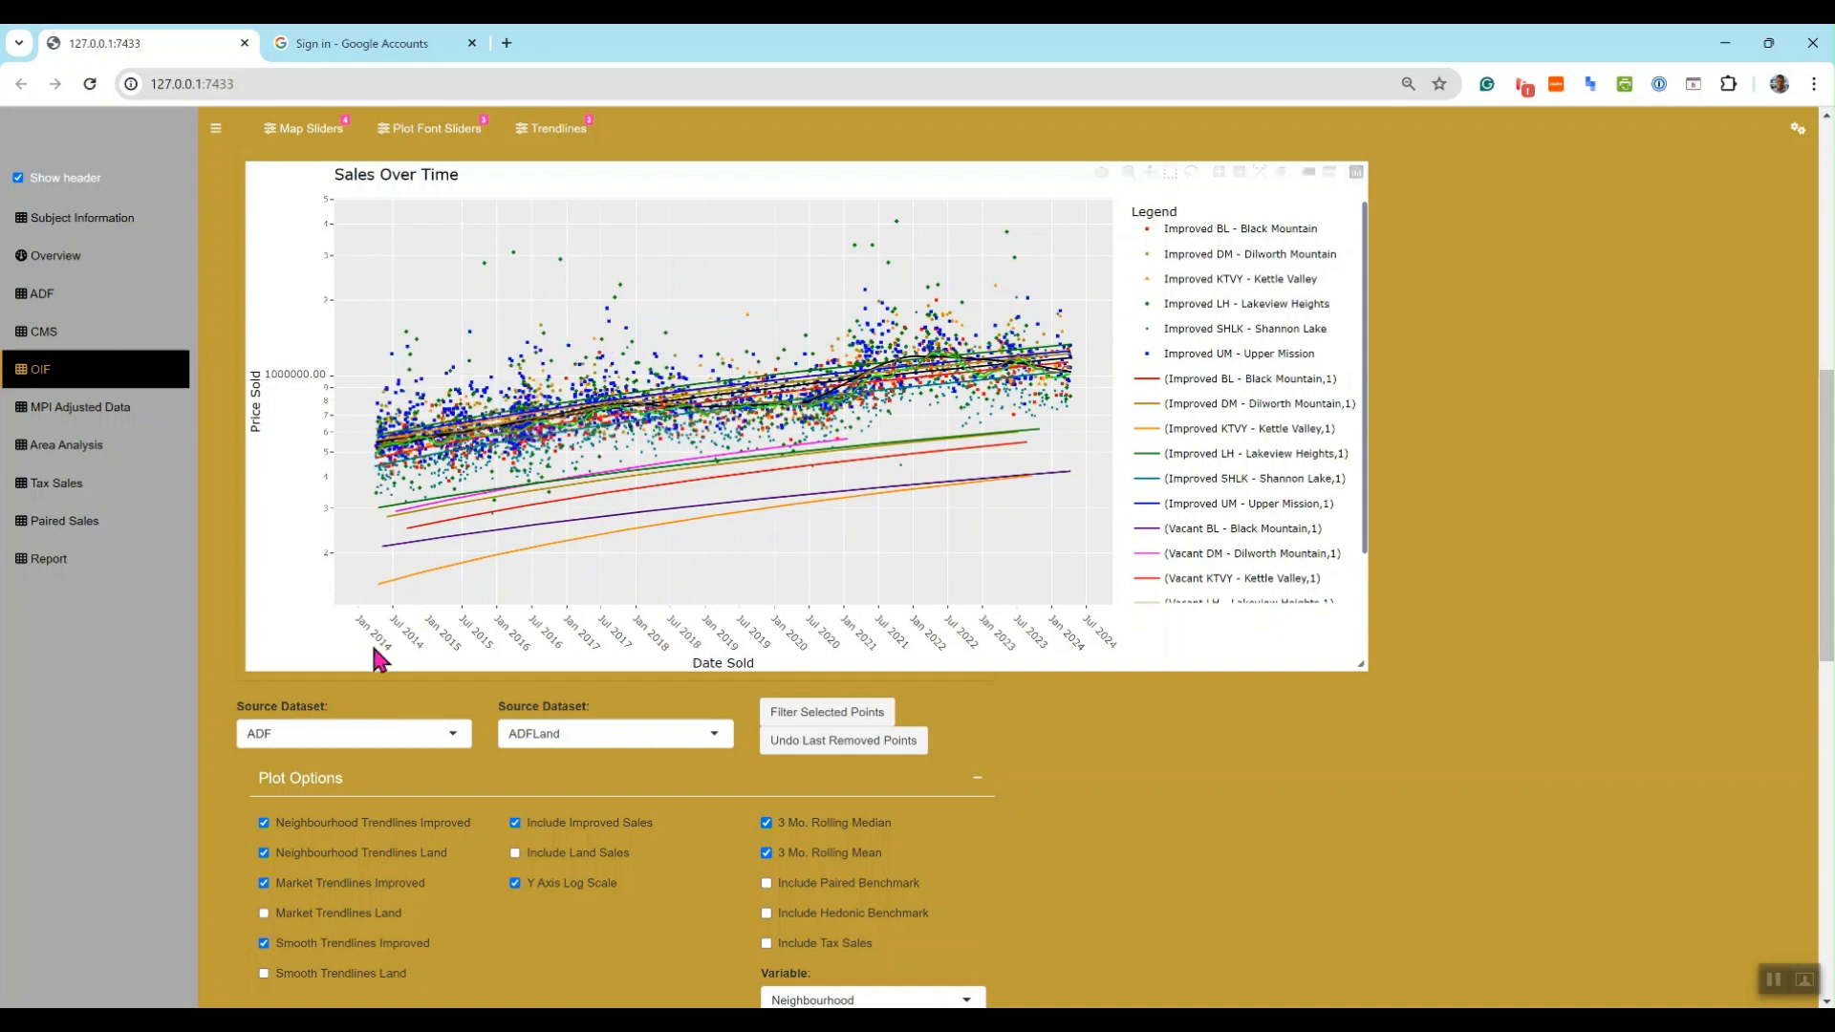
{"action": "scroll", "coordinate": [393, 696], "scroll_direction": "down", "scroll_amount": 1}
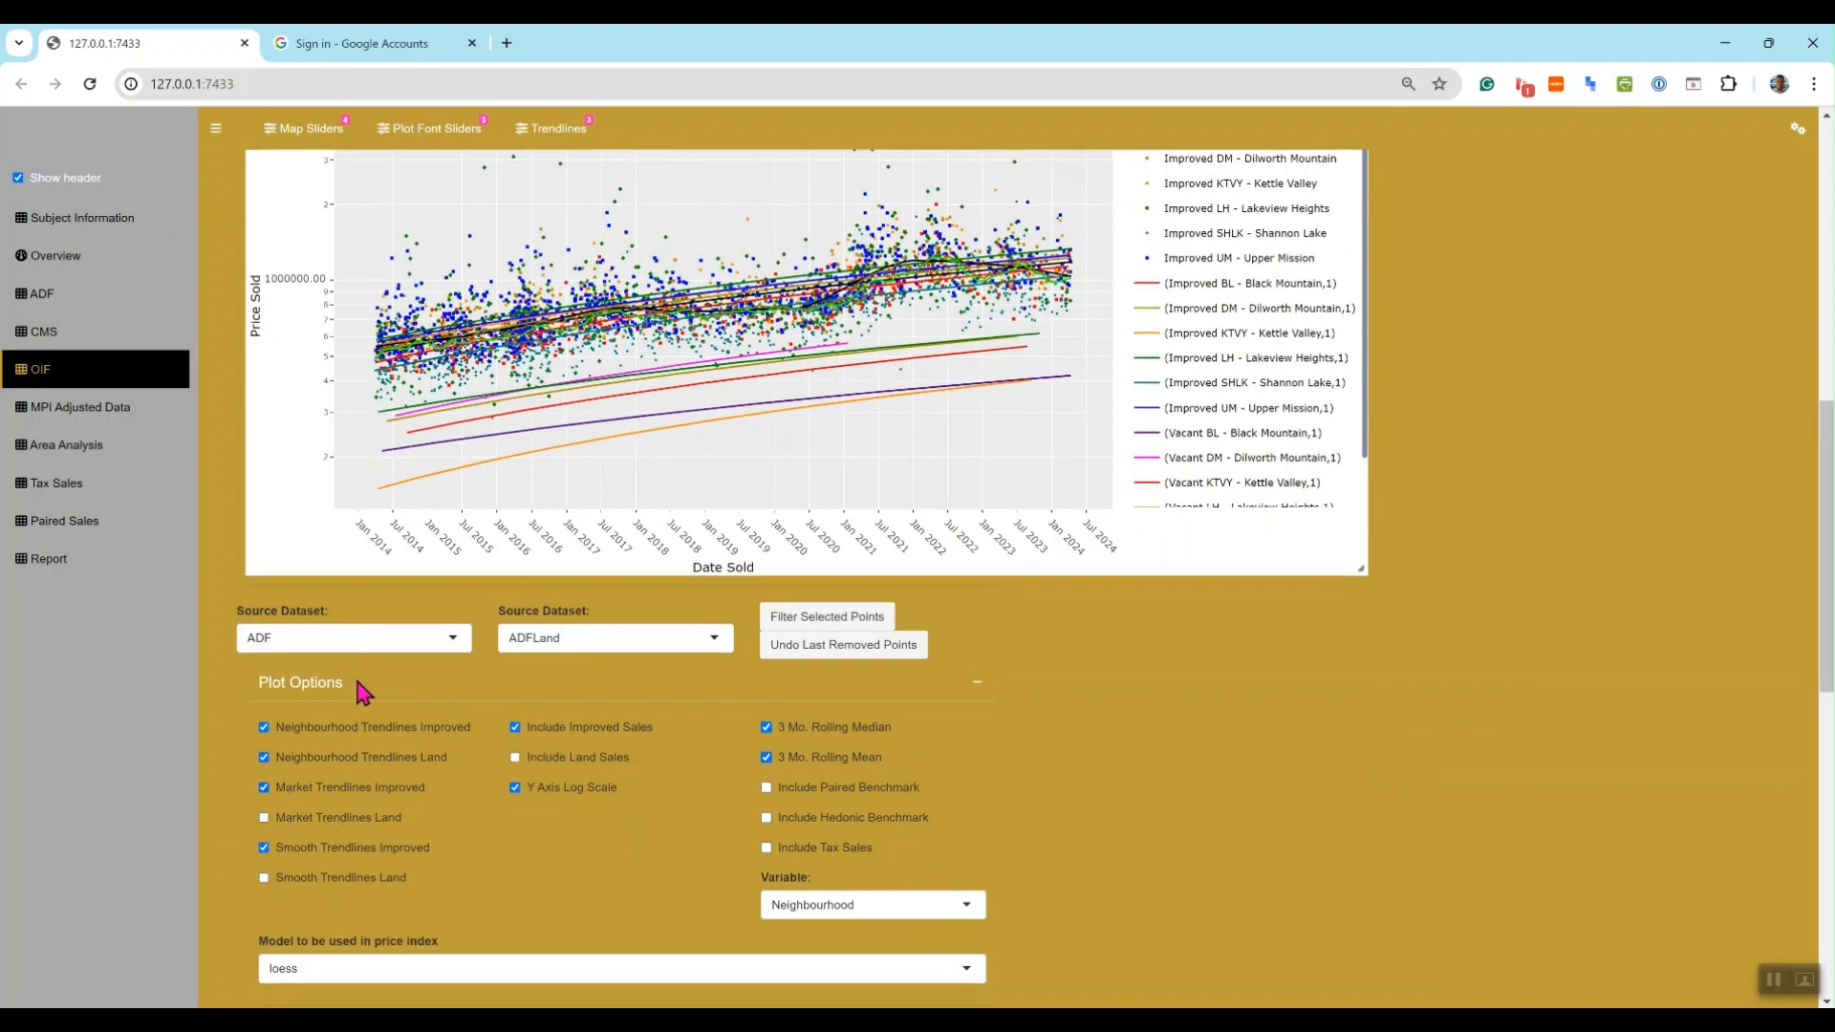
- View the HPI Model Test, then expand the Prophet Model under Prophet Model Test, review its component plots and collapse it
{"action": "scroll", "coordinate": [299, 630], "scroll_direction": "up", "scroll_amount": 8}
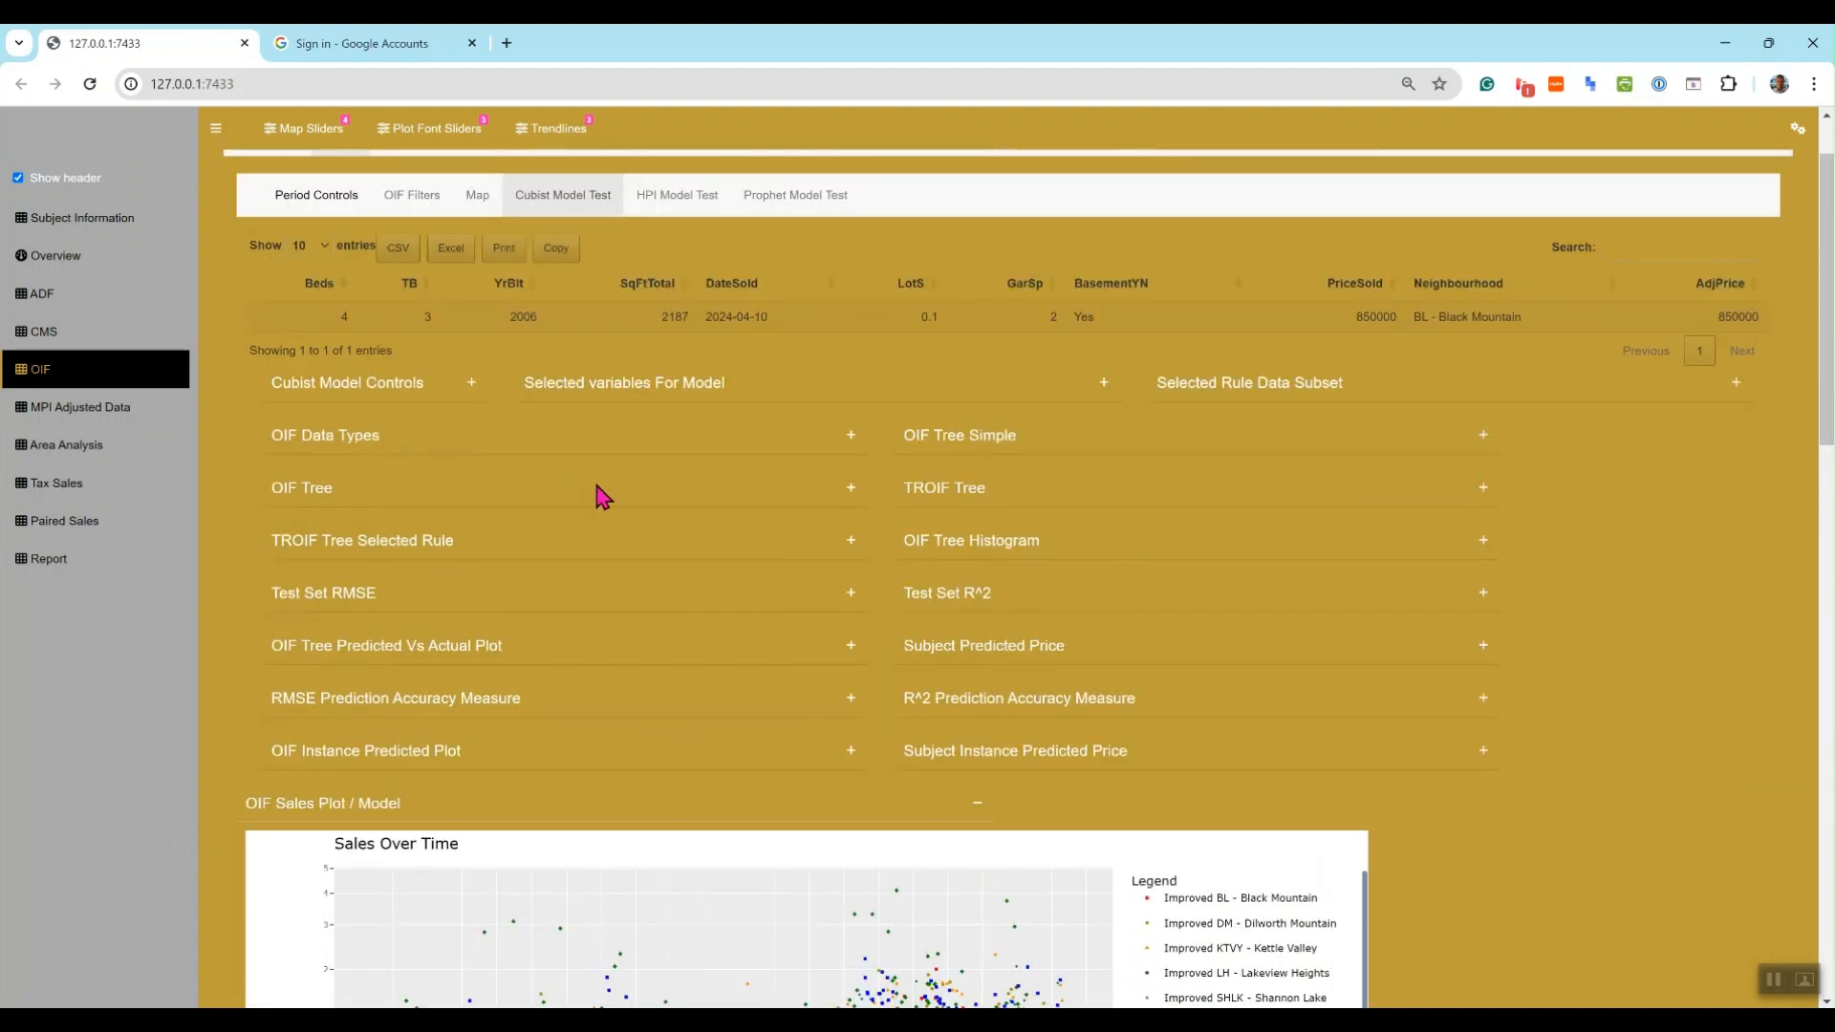
{"action": "scroll", "coordinate": [602, 411], "scroll_direction": "up", "scroll_amount": 1}
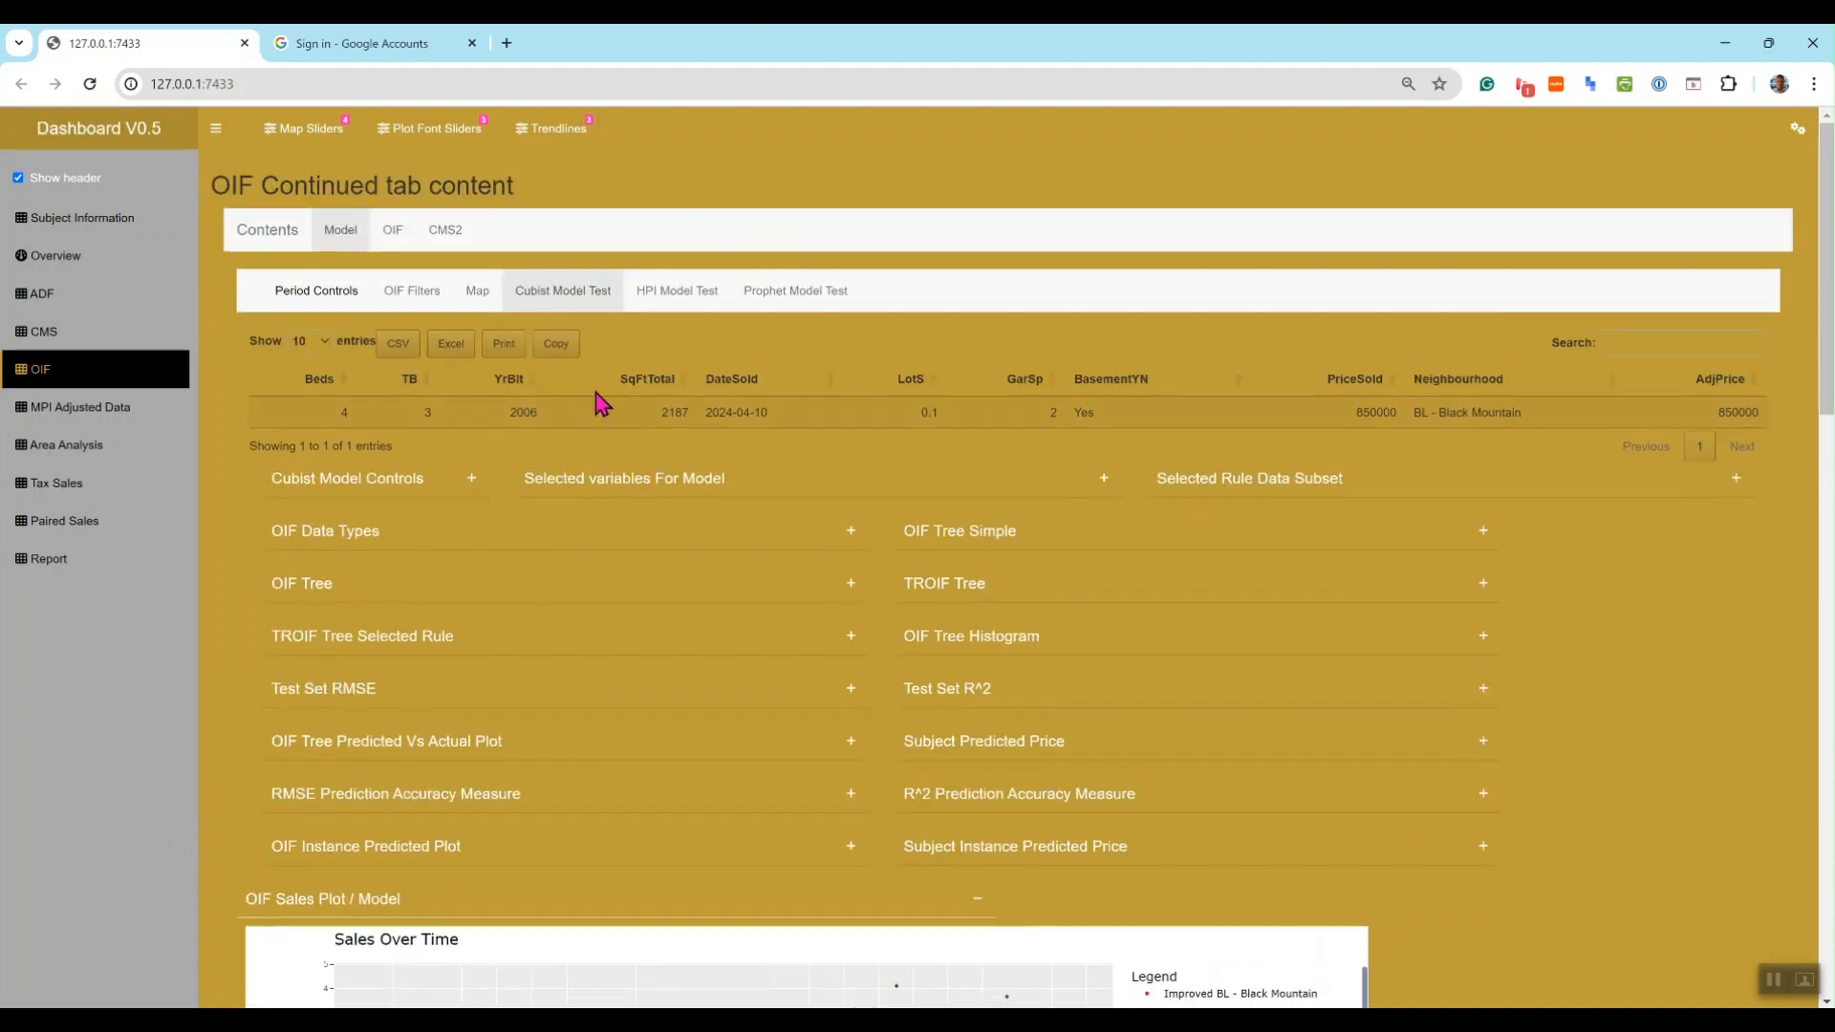
{"action": "left_click", "coordinate": [648, 304]}
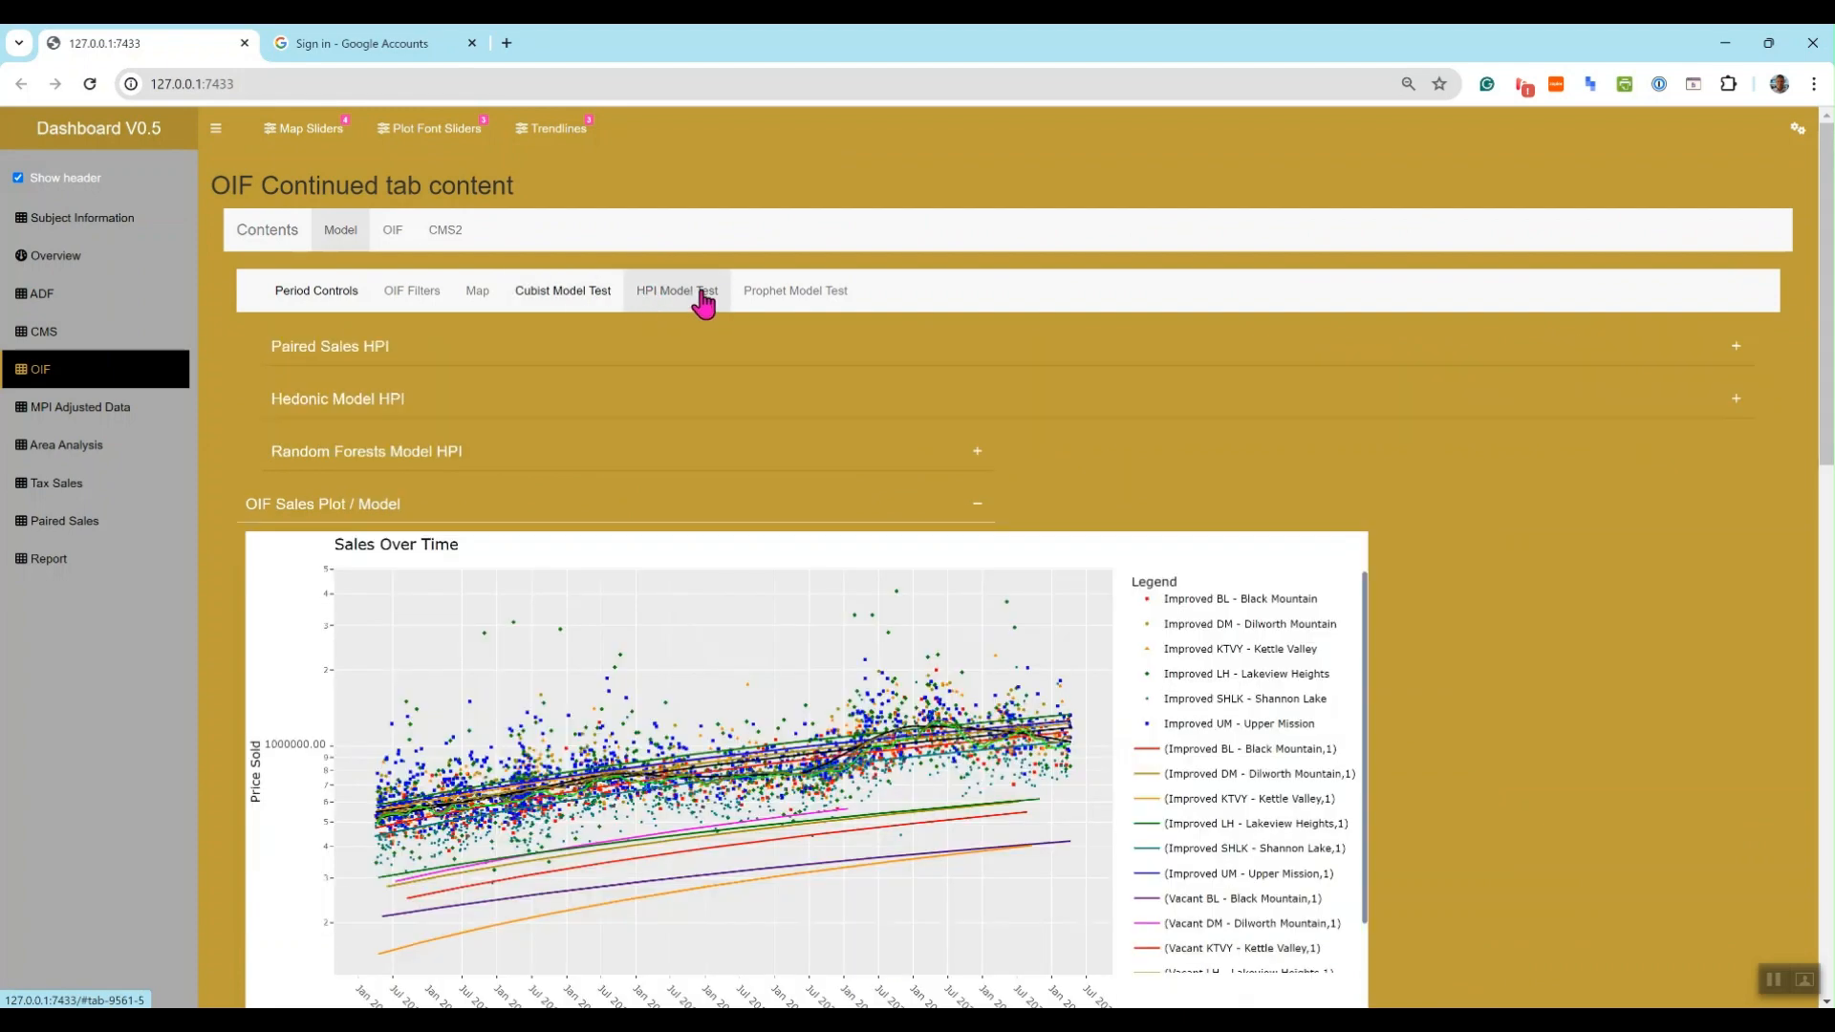
{"action": "left_click", "coordinate": [779, 304]}
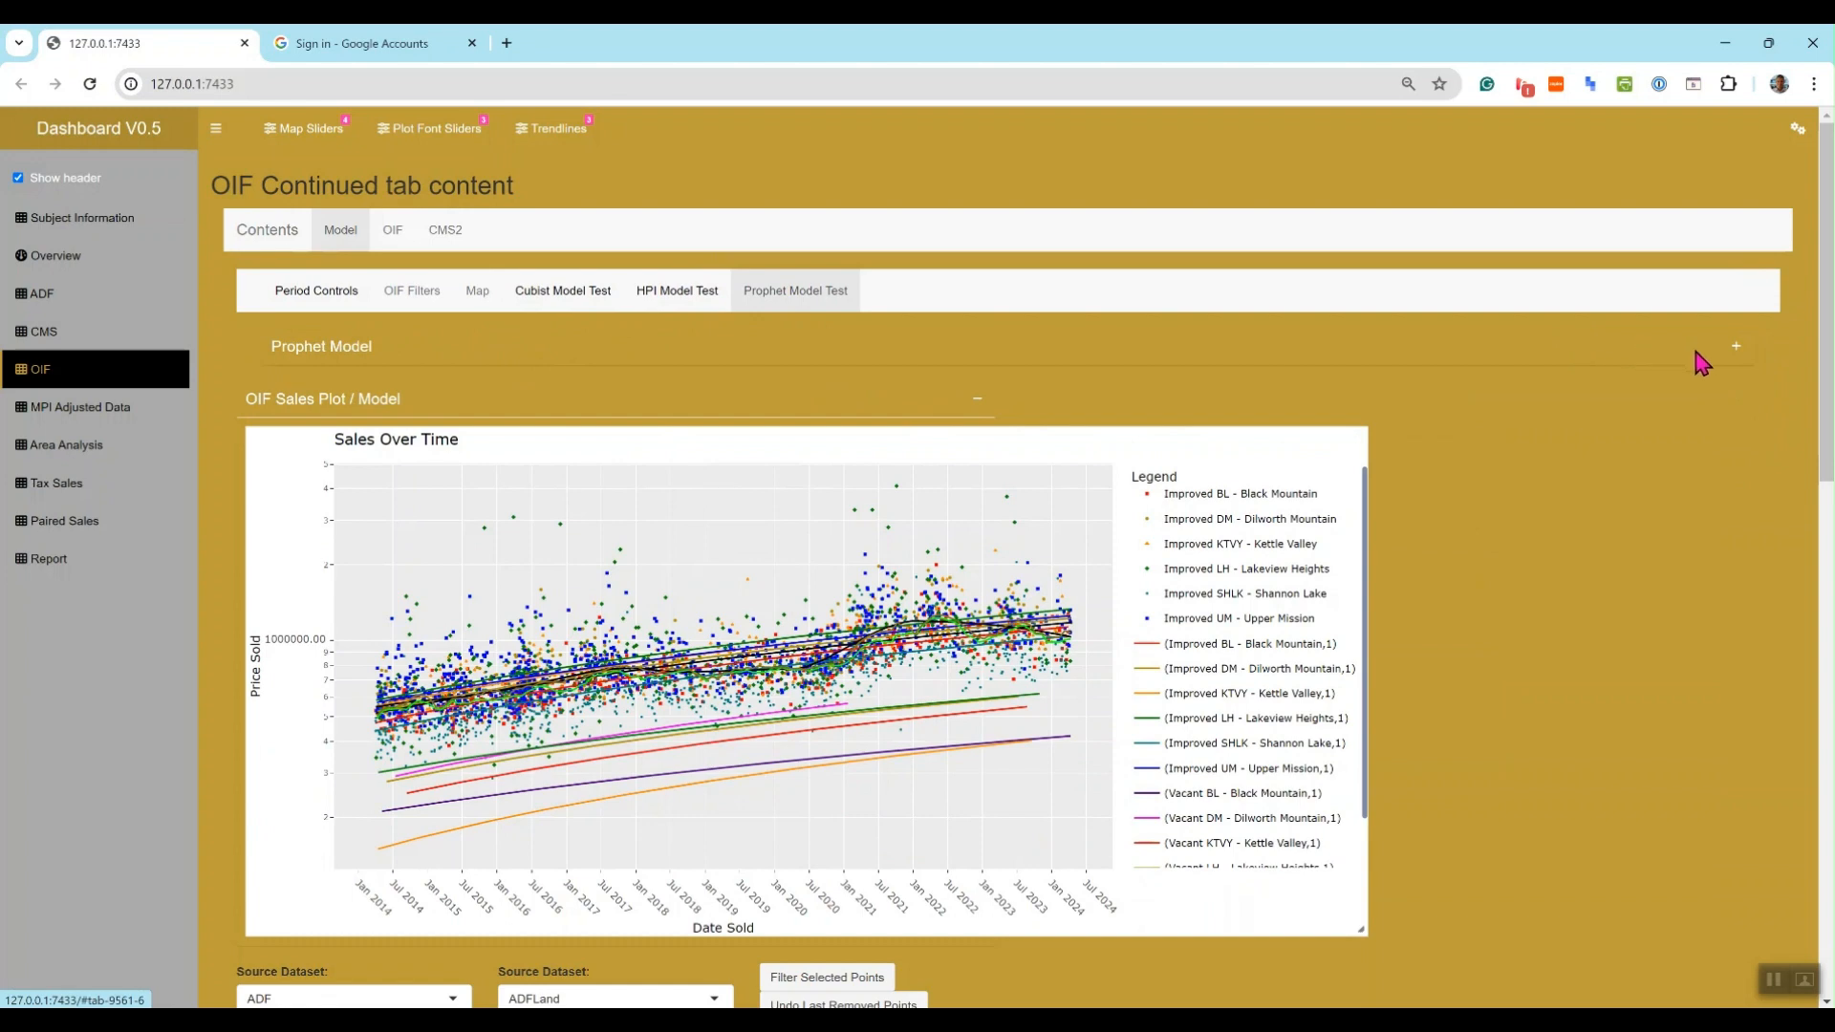
{"action": "left_click", "coordinate": [1736, 346]}
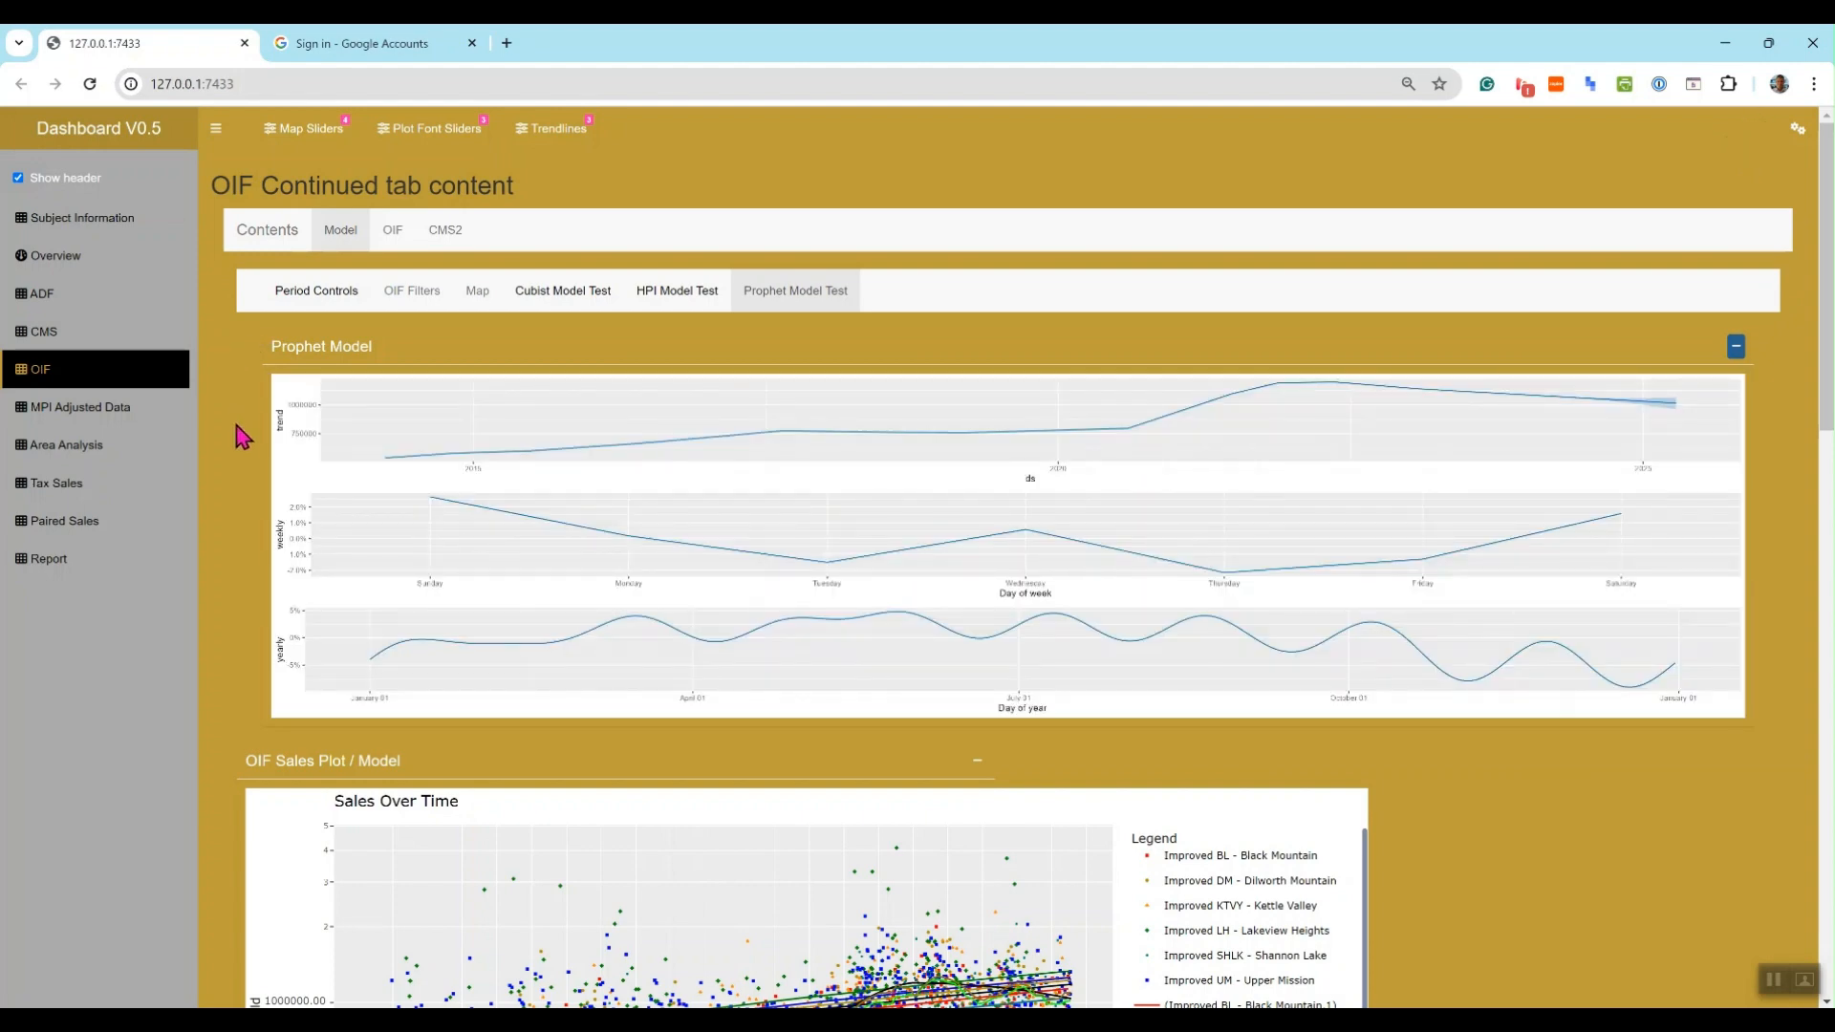
{"action": "scroll", "coordinate": [248, 449], "scroll_direction": "down", "scroll_amount": 1}
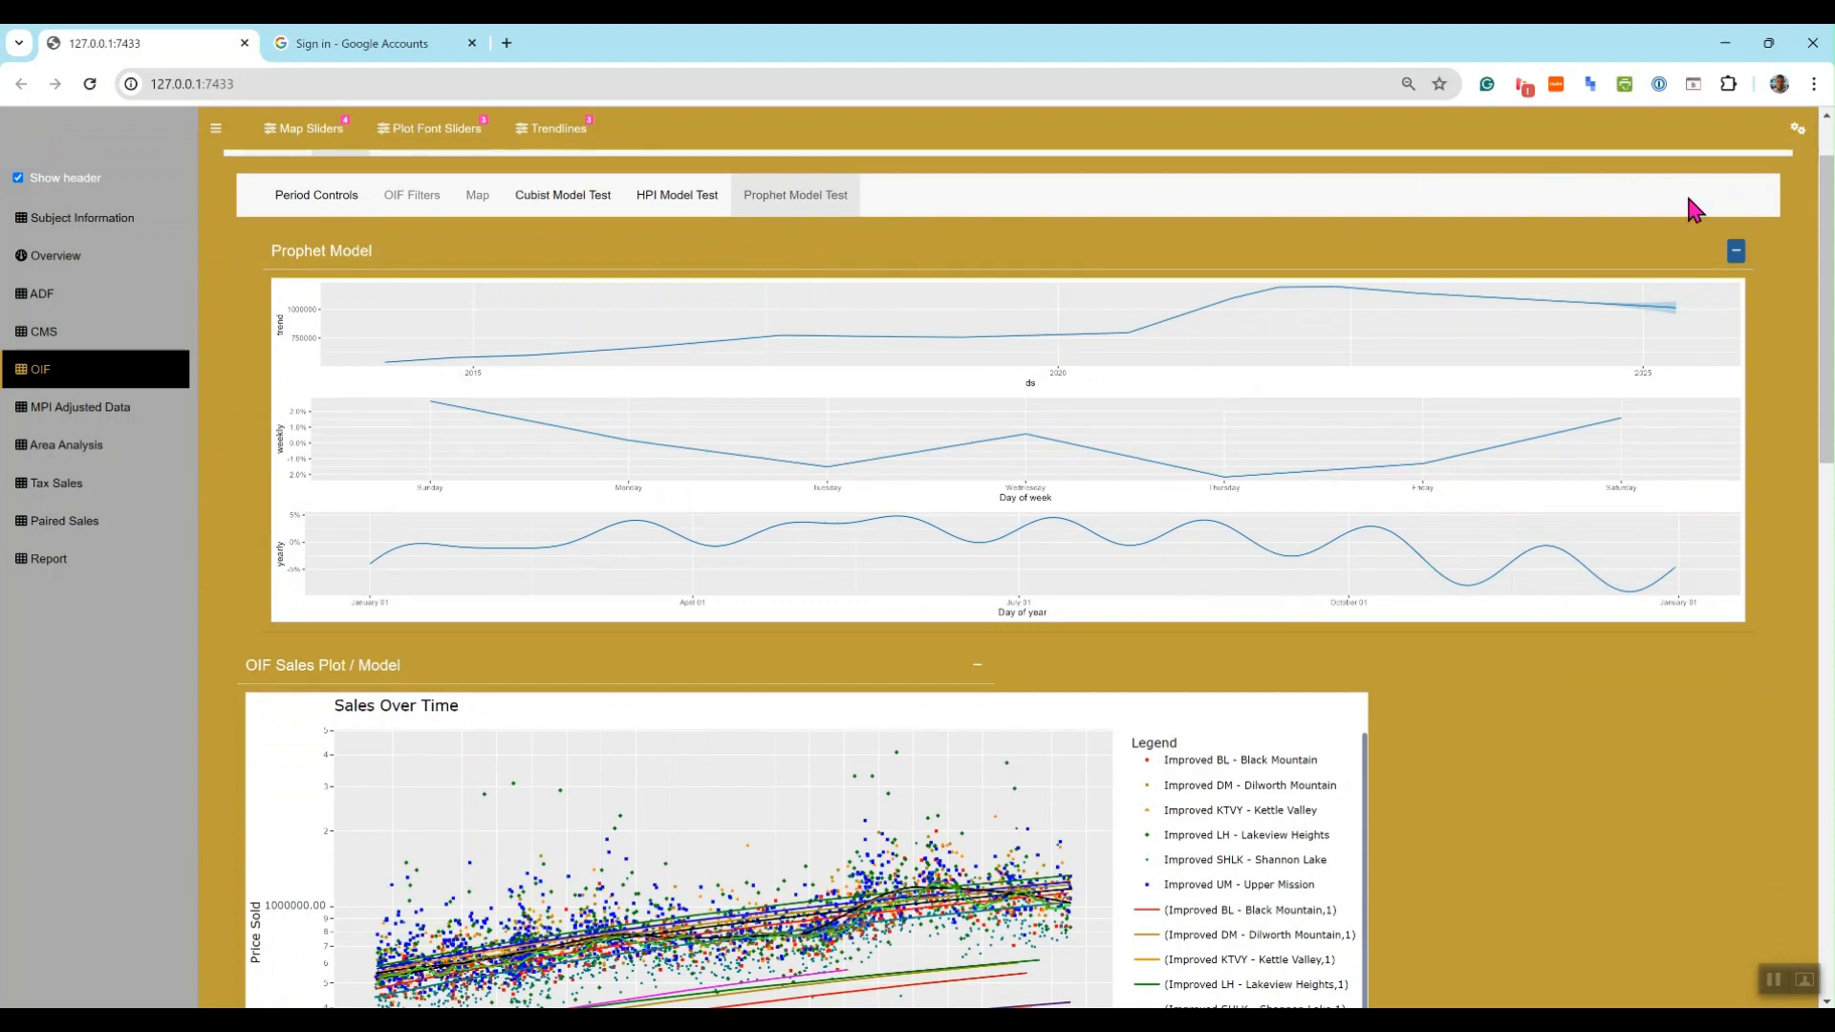
{"action": "left_click", "coordinate": [1735, 251]}
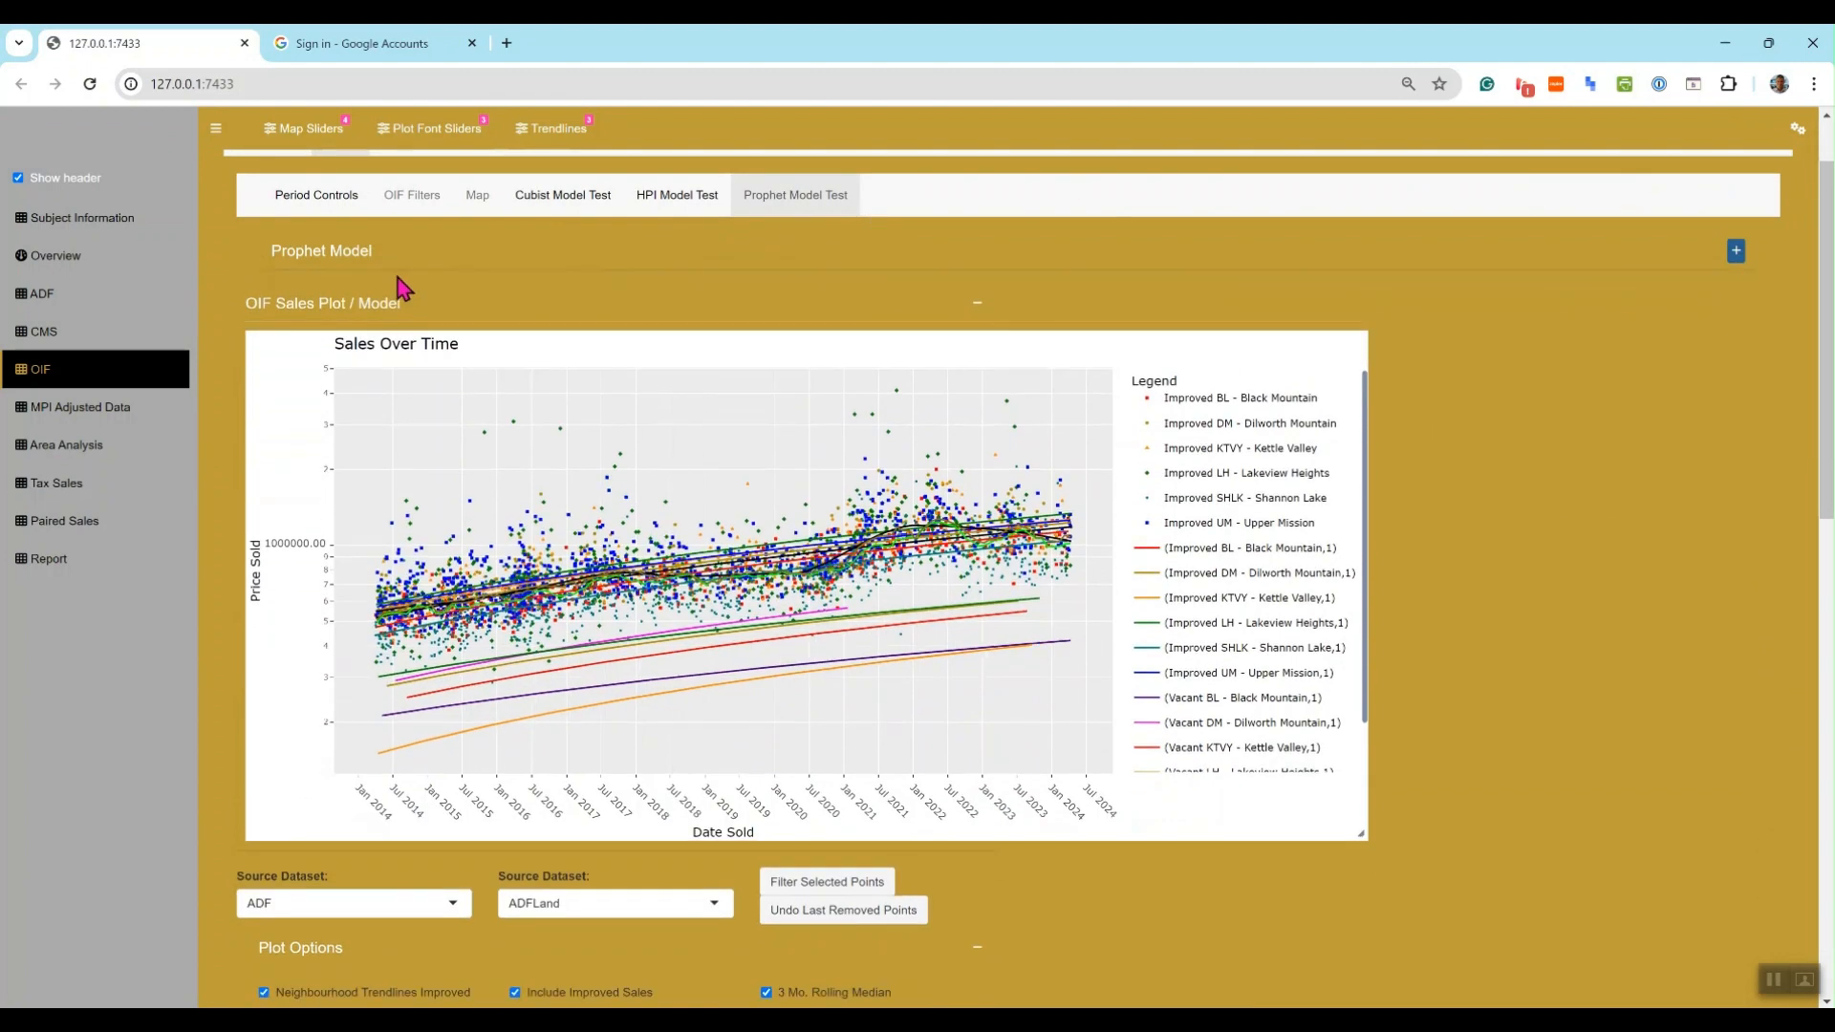
- Collapse the OIF Sales Plot / Model and Plot Options sections and look over the remaining sections down to Improved Sales Data
{"action": "scroll", "coordinate": [1379, 491], "scroll_direction": "up", "scroll_amount": 1}
{"action": "left_click", "coordinate": [977, 399]}
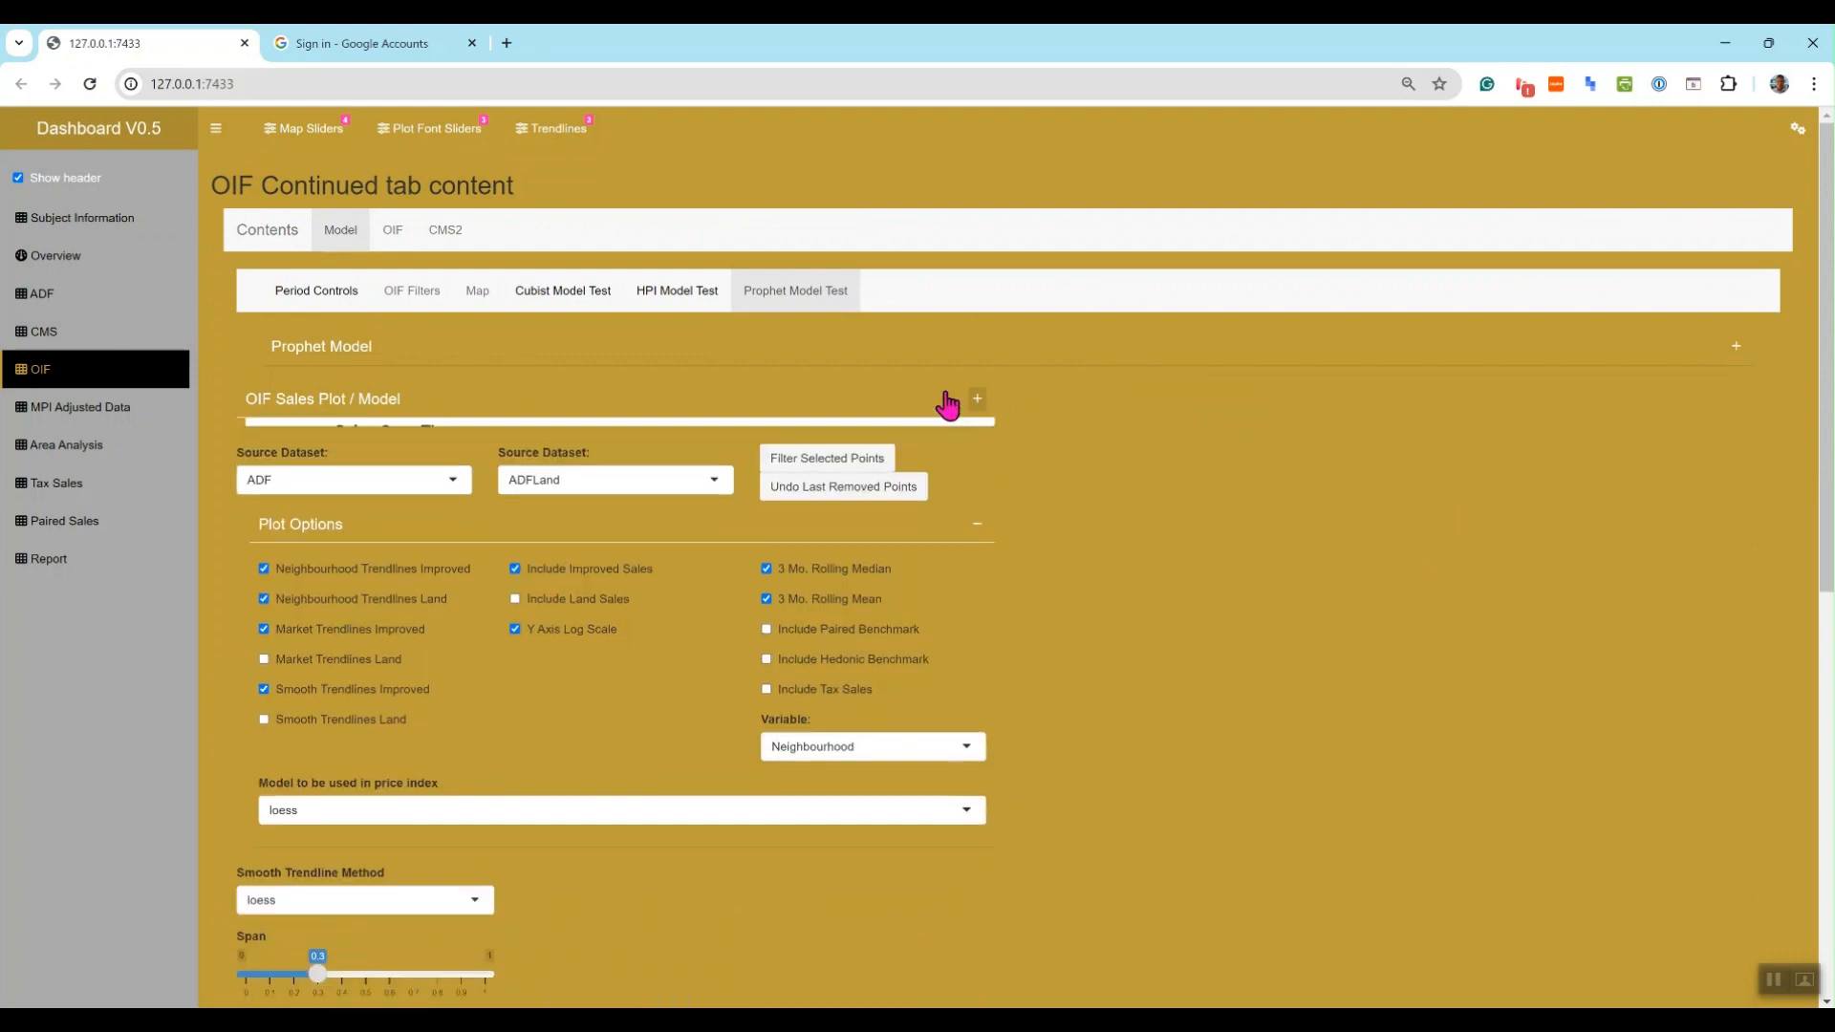
{"action": "scroll", "coordinate": [1197, 499], "scroll_direction": "down", "scroll_amount": 1}
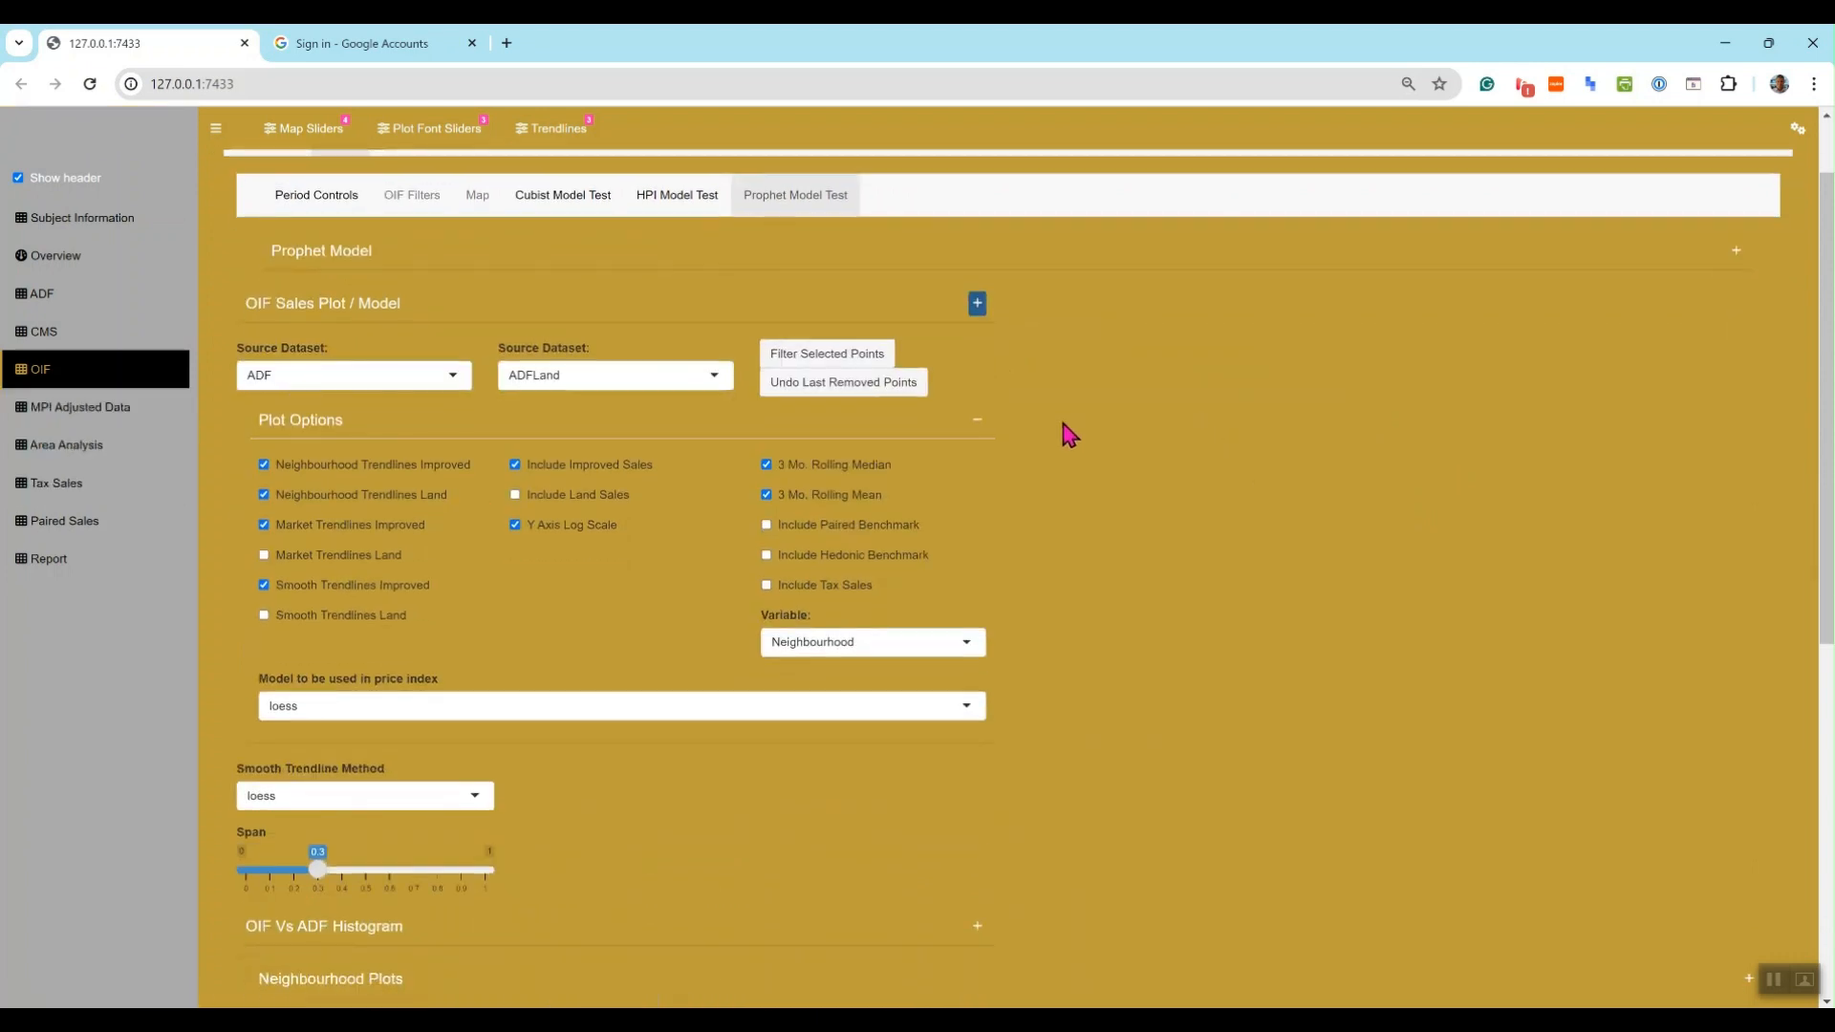
{"action": "left_click", "coordinate": [977, 420]}
{"action": "scroll", "coordinate": [287, 468], "scroll_direction": "down", "scroll_amount": 2}
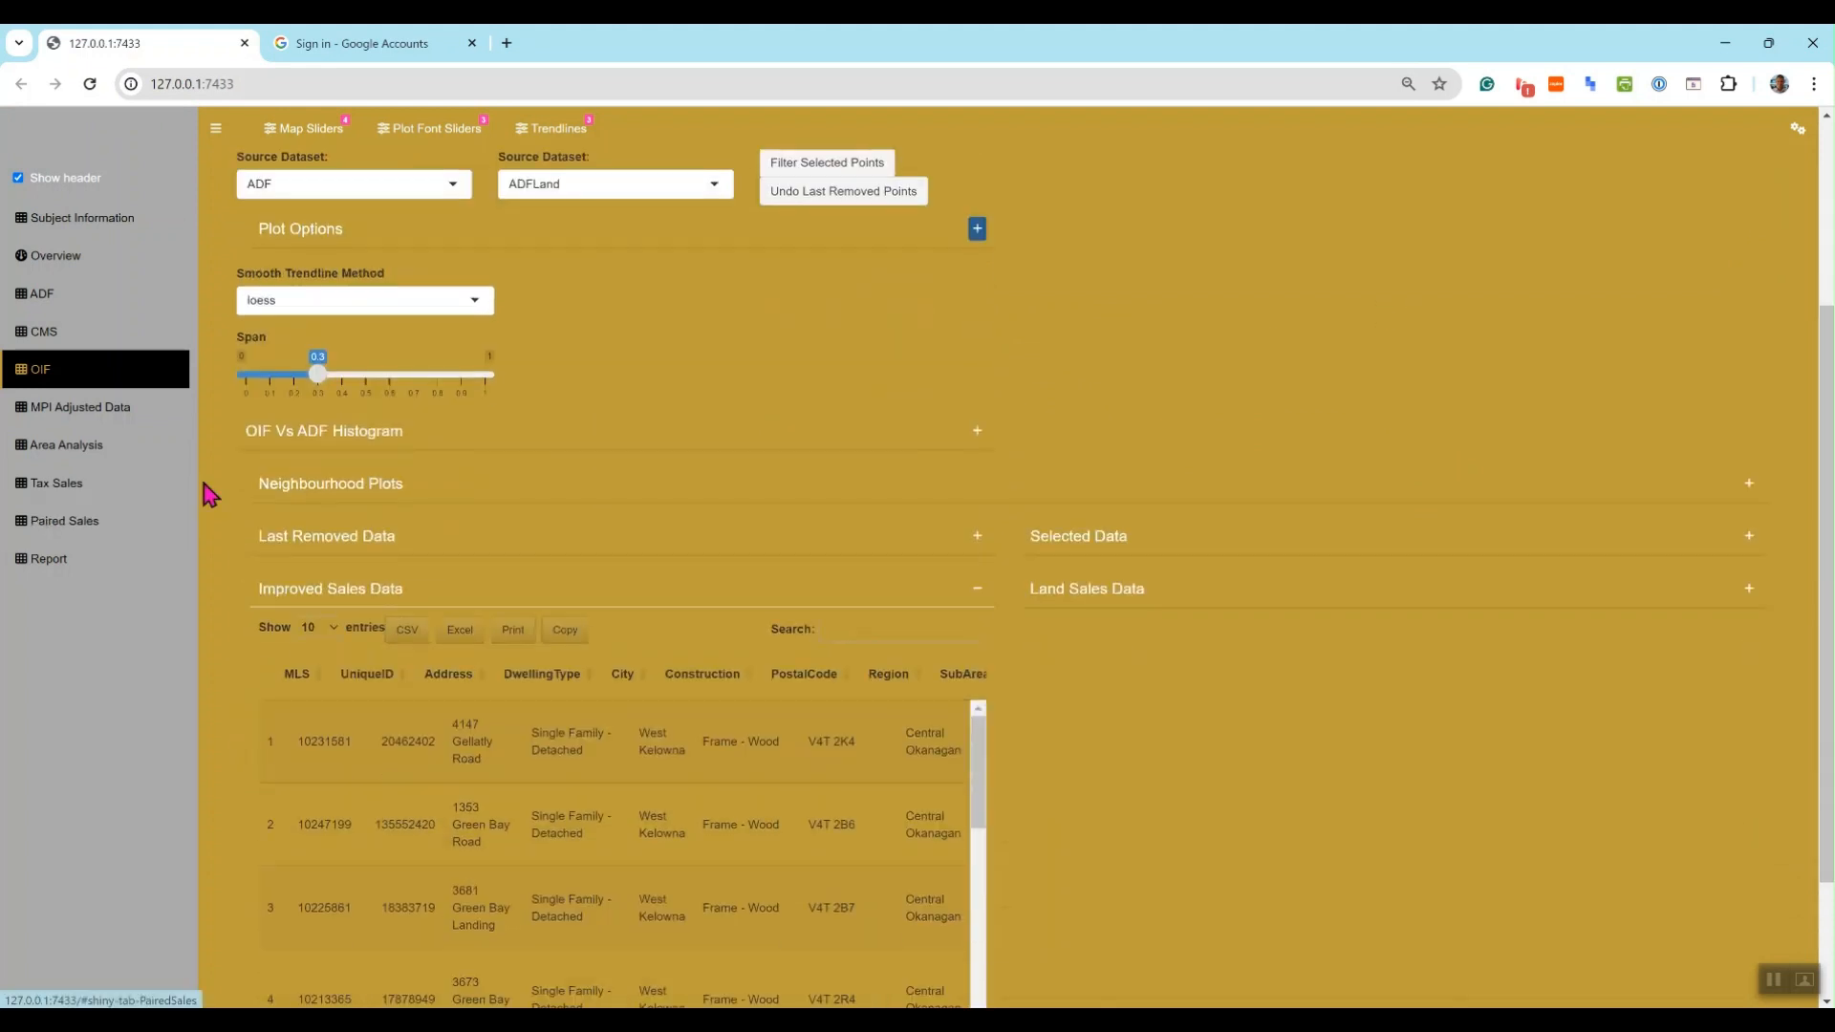
{"action": "scroll", "coordinate": [210, 337], "scroll_direction": "up", "scroll_amount": 3}
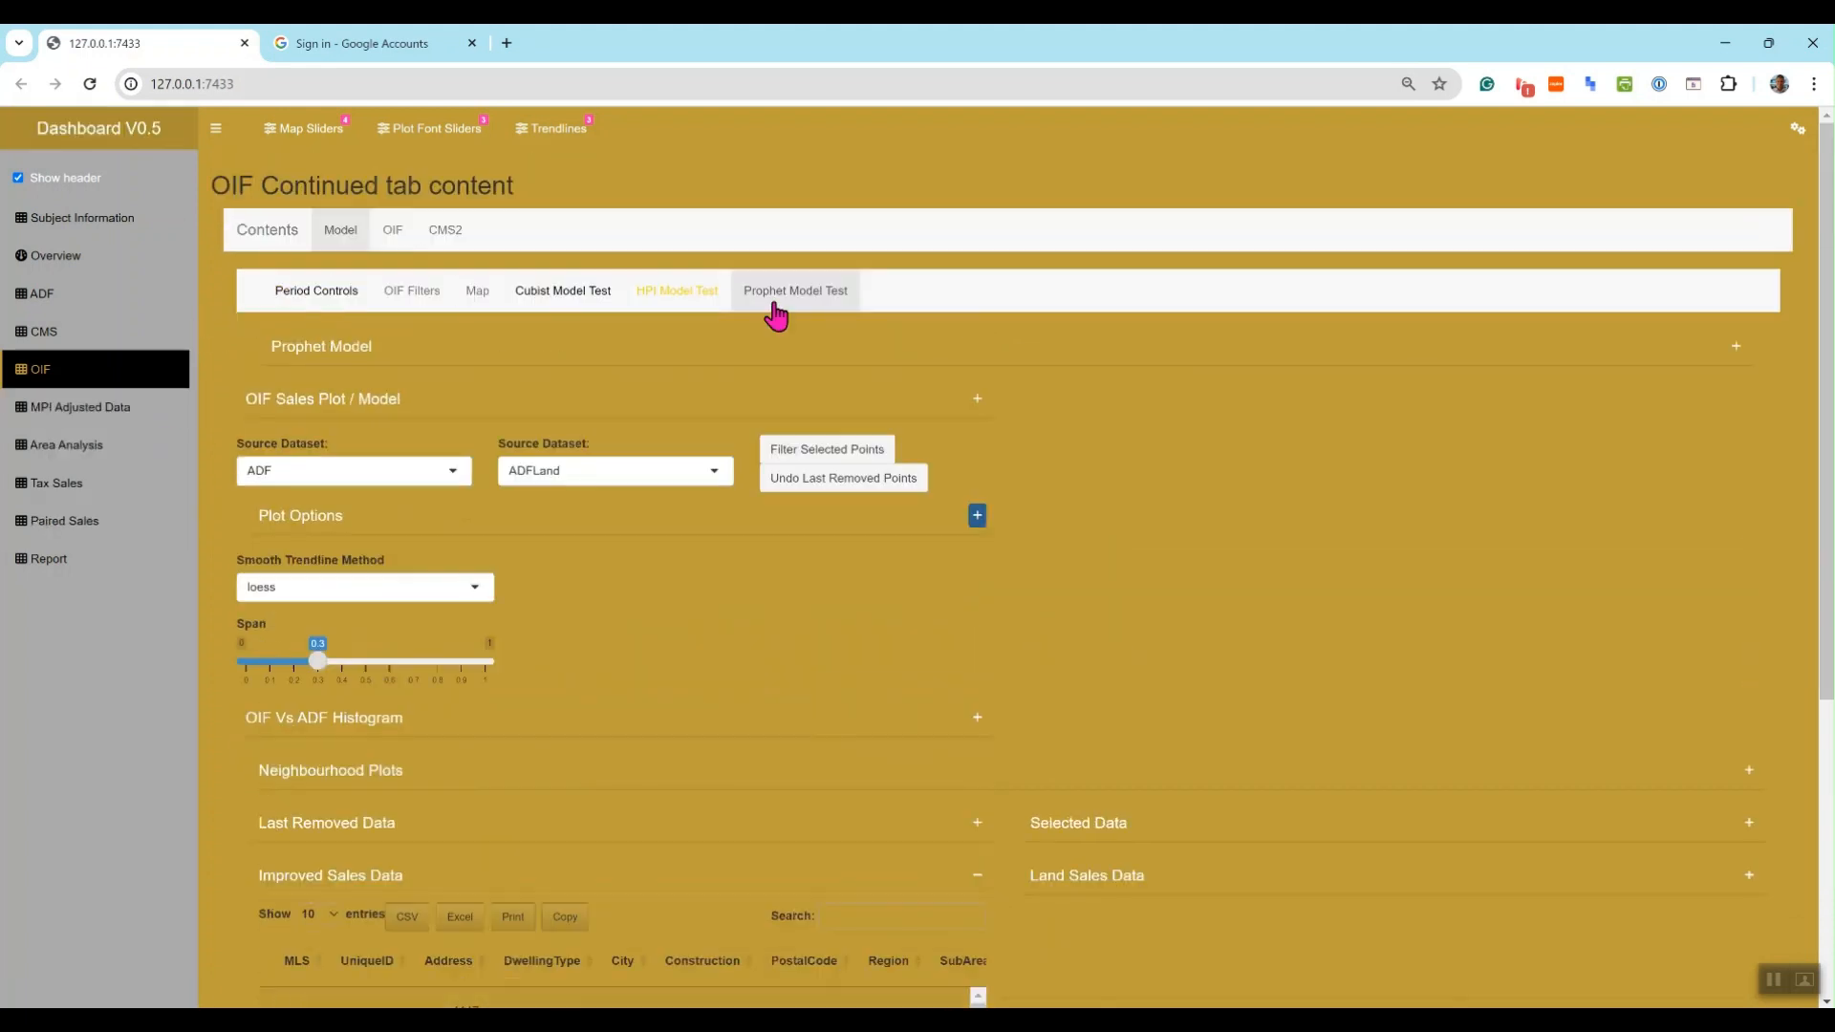
- Open the Report section and view its Intended User, Subject Information, Narrative and Illustrative Sales pages
{"action": "left_click", "coordinate": [67, 559]}
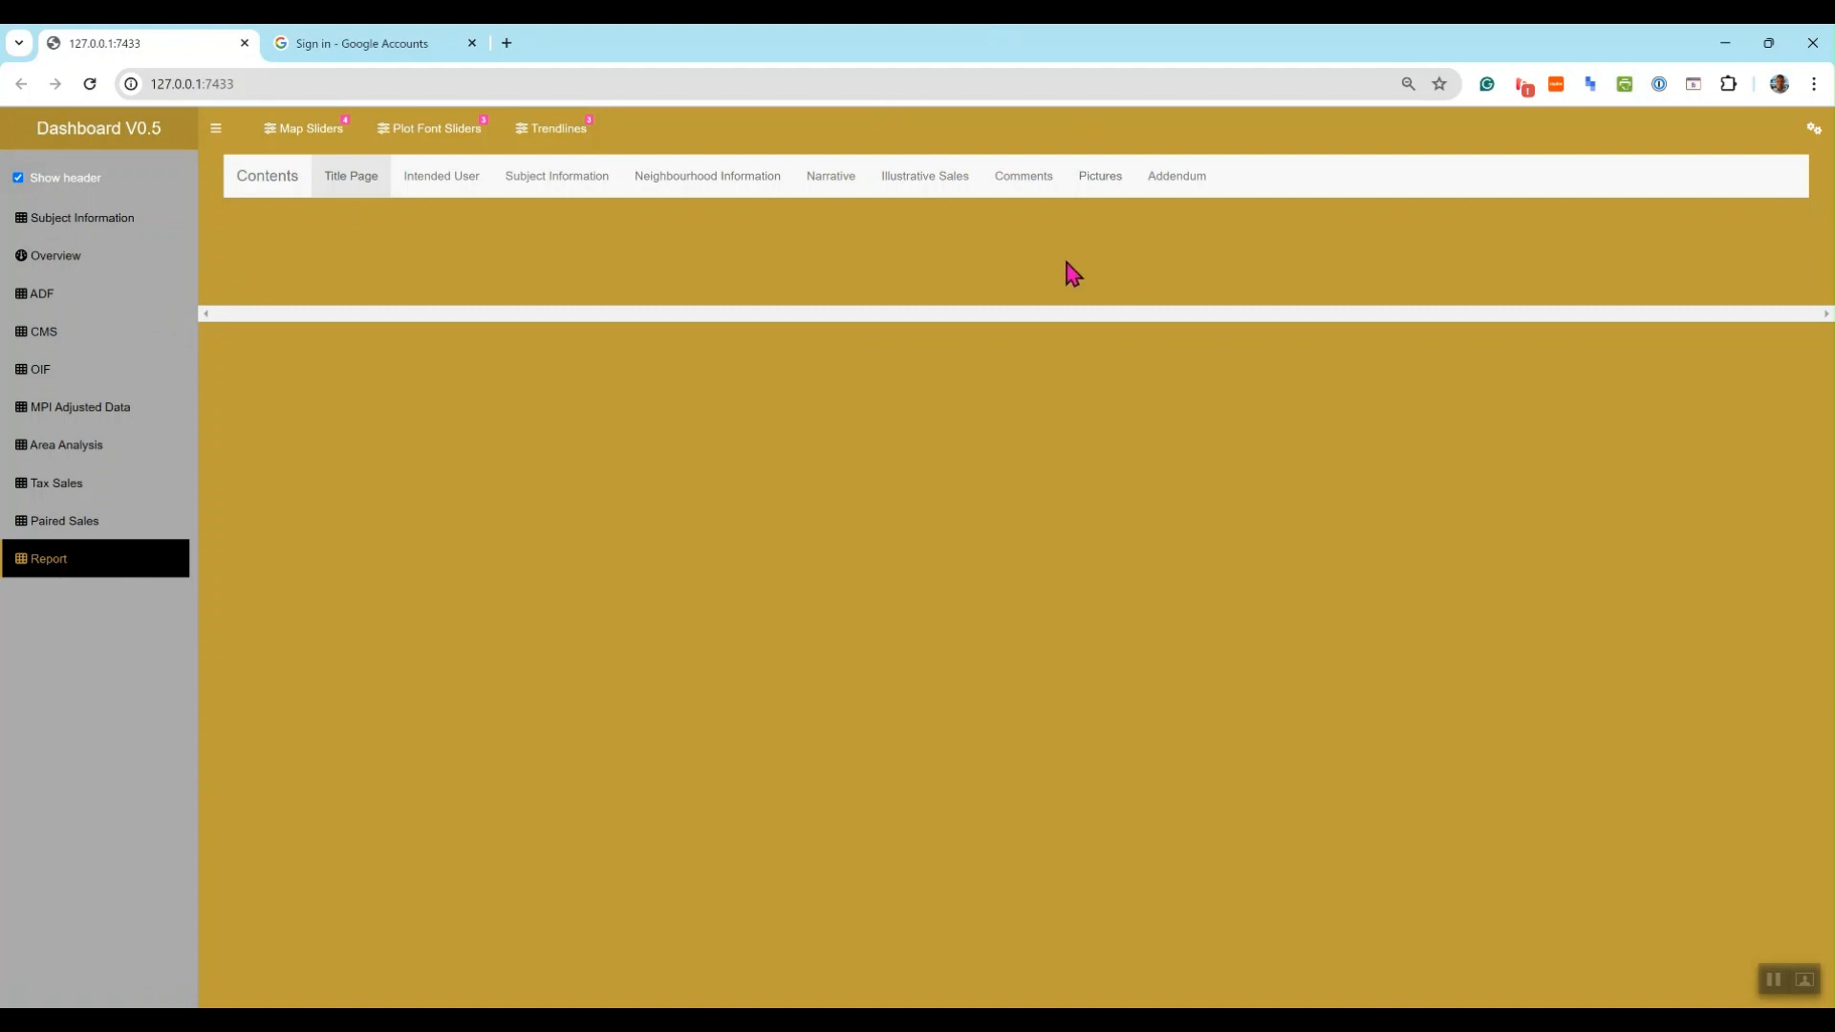
{"action": "left_click", "coordinate": [443, 183]}
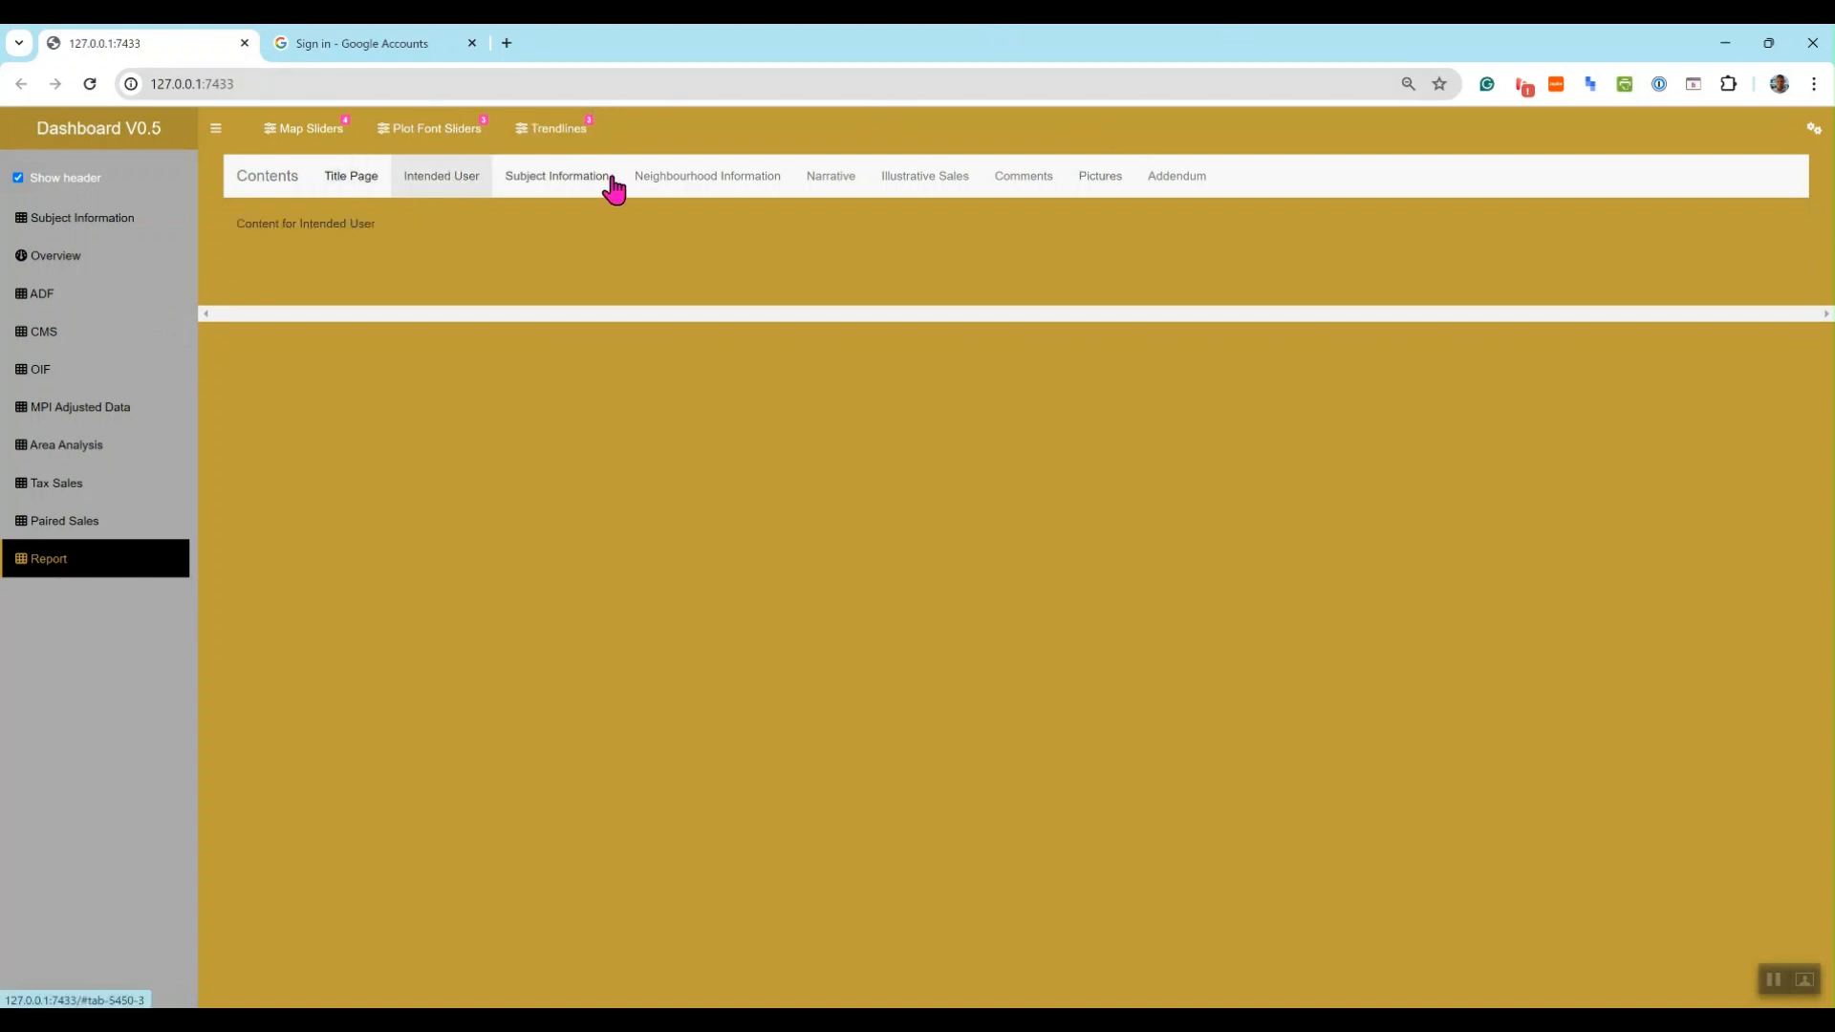
{"action": "left_click", "coordinate": [568, 182]}
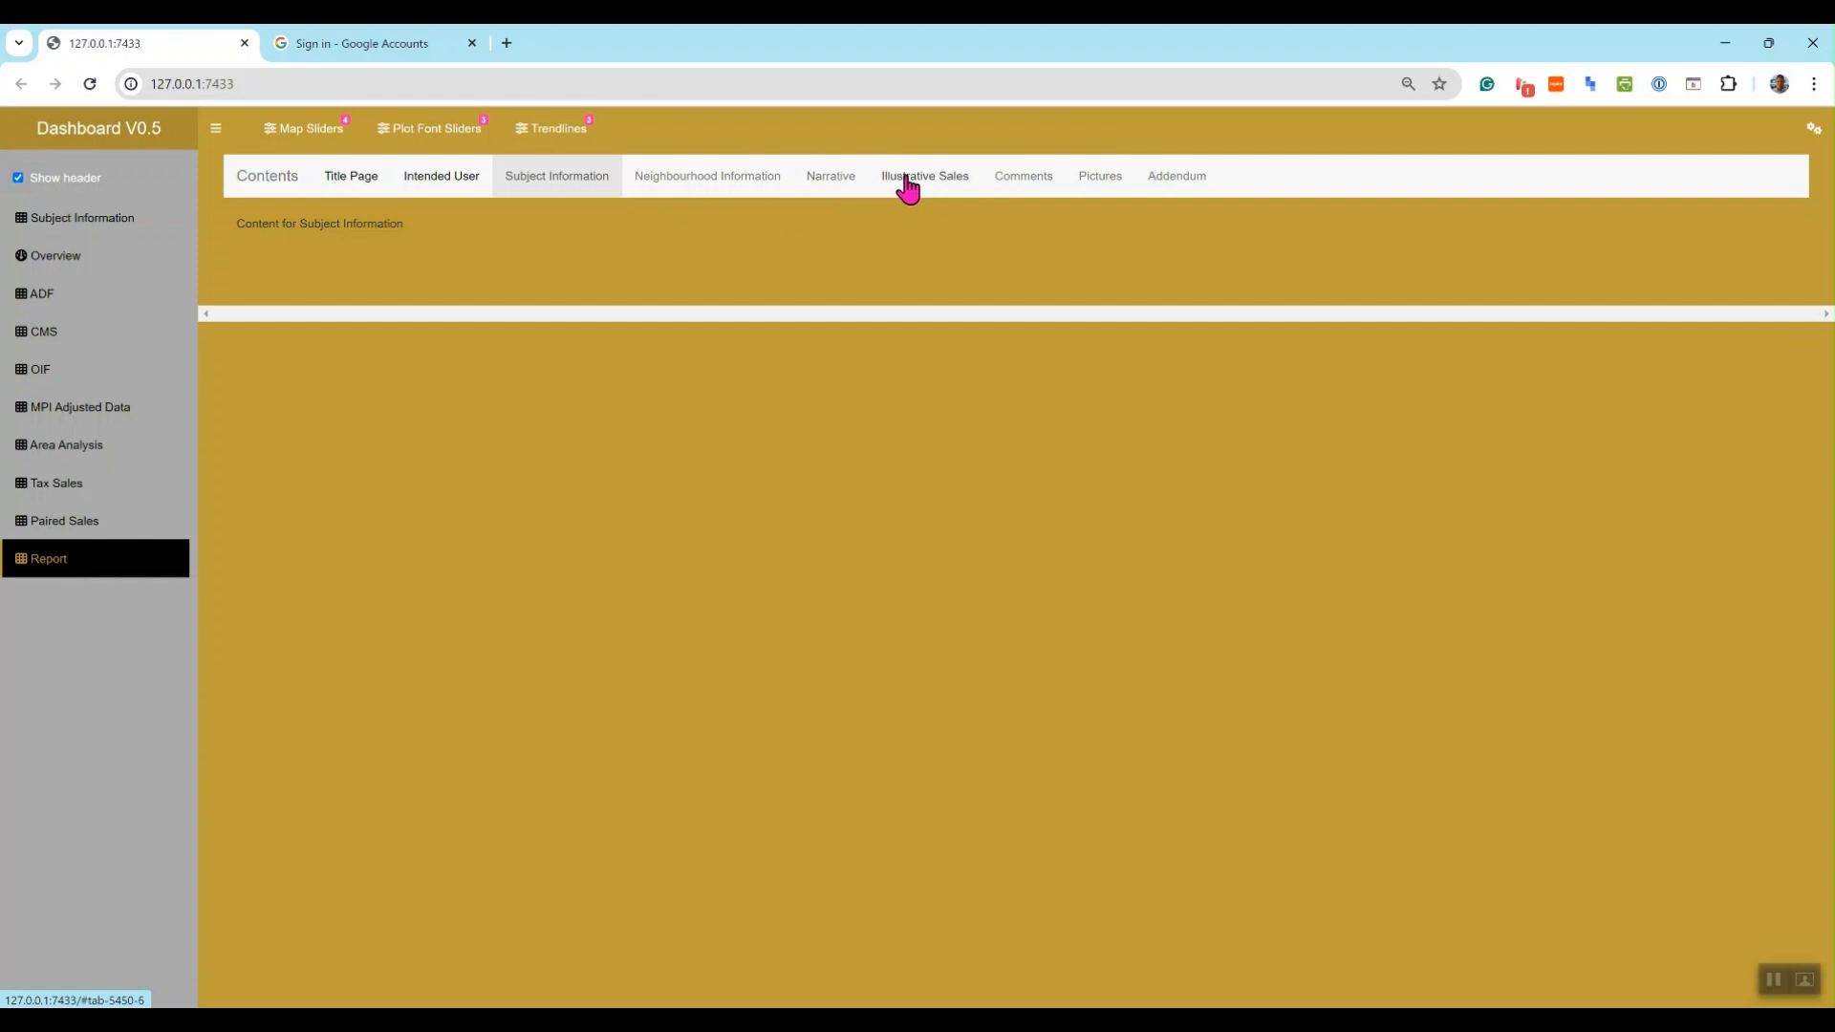
{"action": "left_click", "coordinate": [847, 183]}
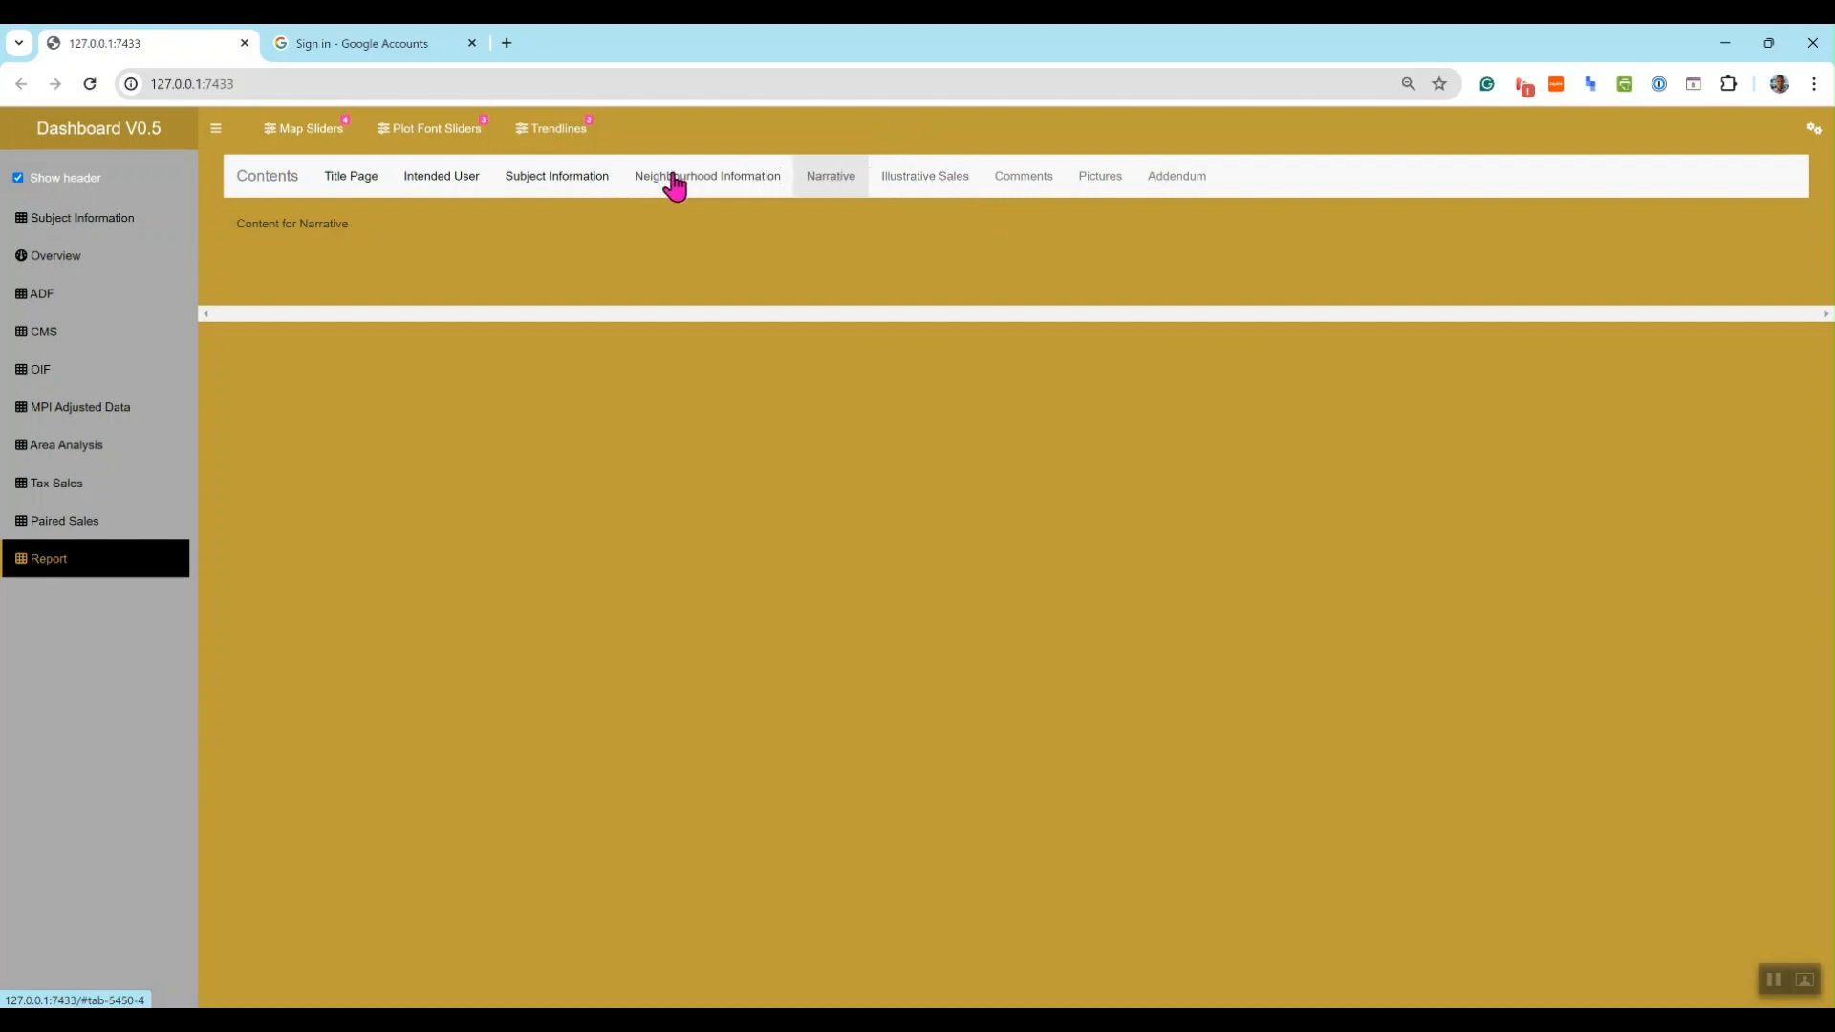
{"action": "left_click", "coordinate": [924, 185]}
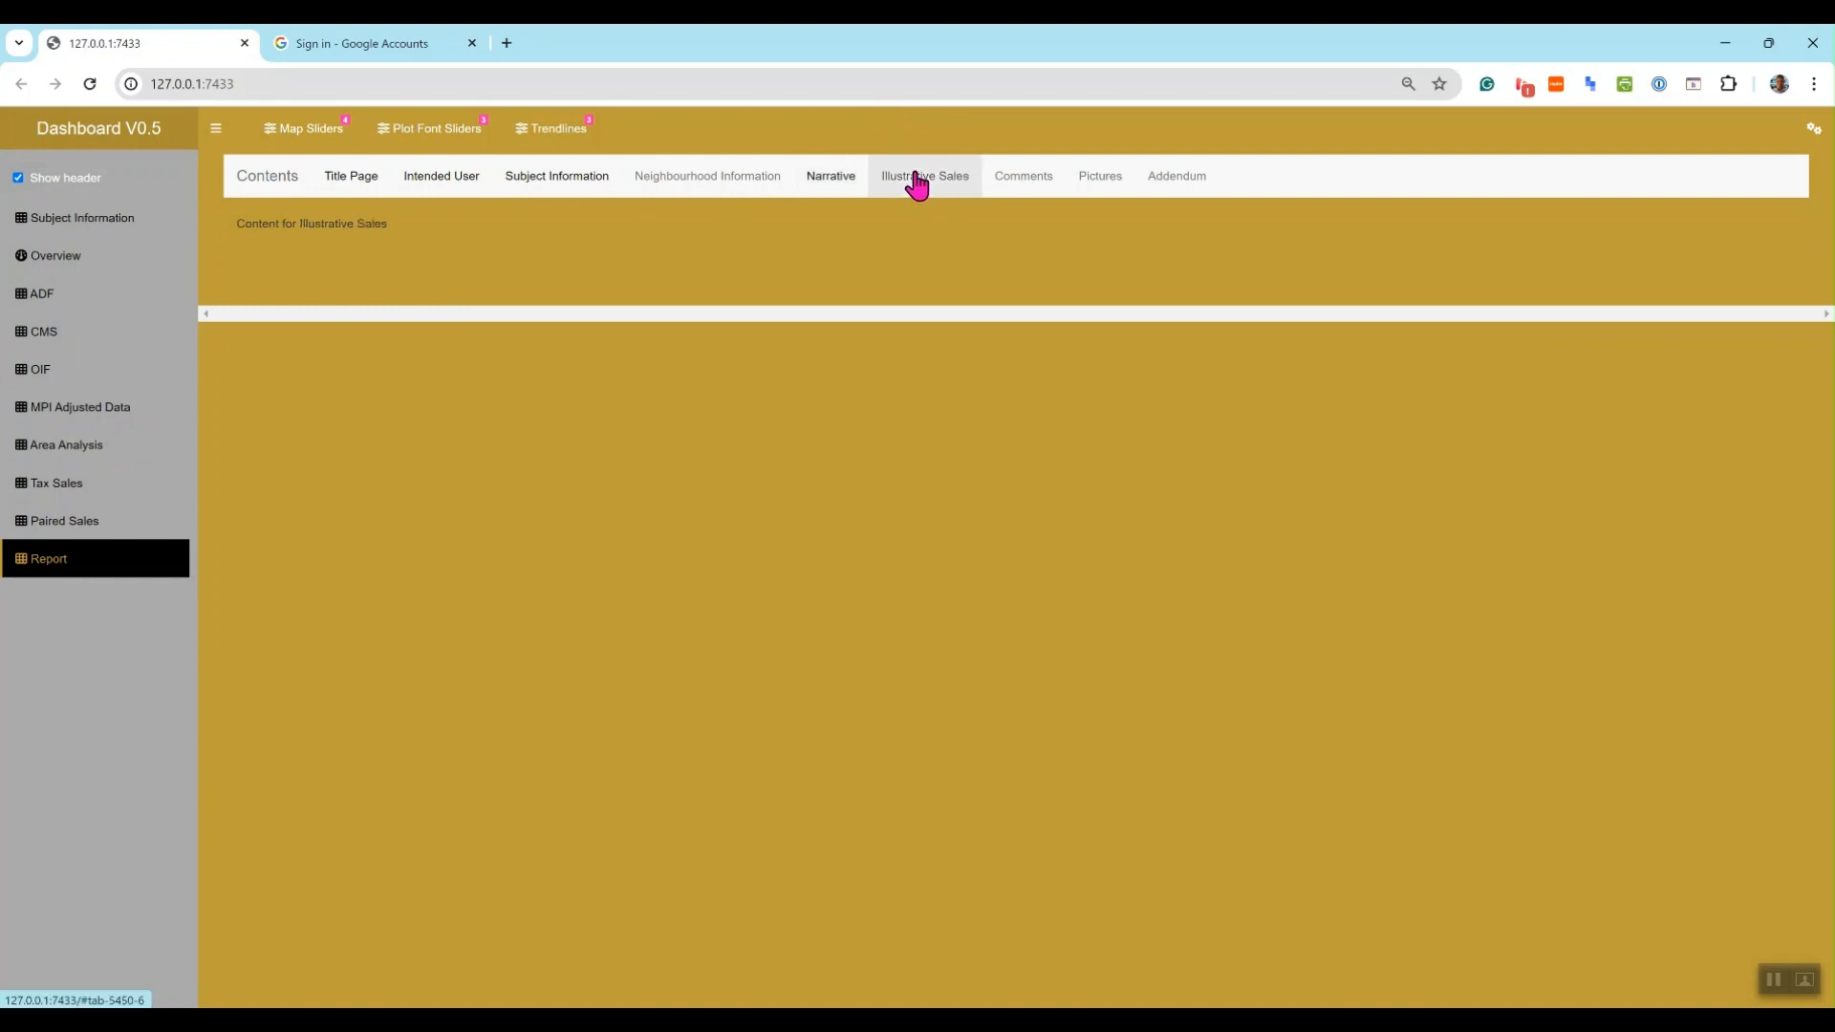